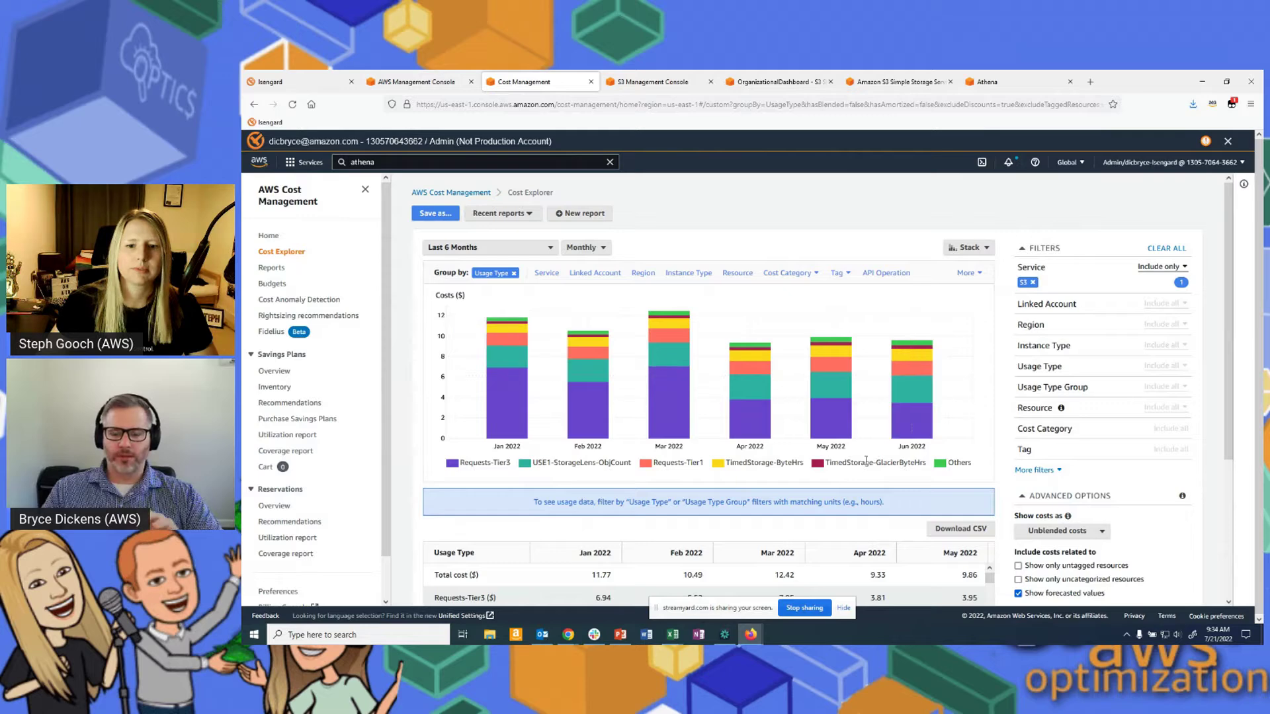
# Examine the Glacier storage usage type in the legend of the six-month S3 cost chart
pyautogui.moveTo(877, 463); pyautogui.dragTo(907, 464)
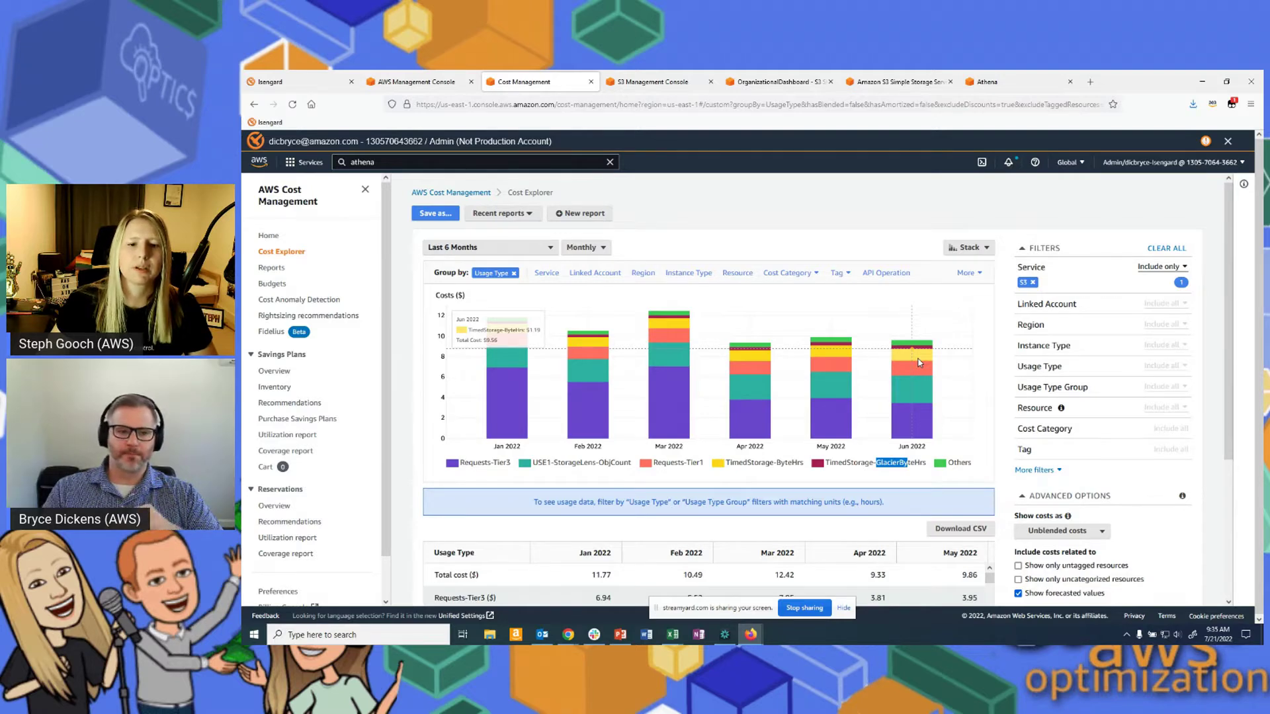
pyautogui.click(868, 243)
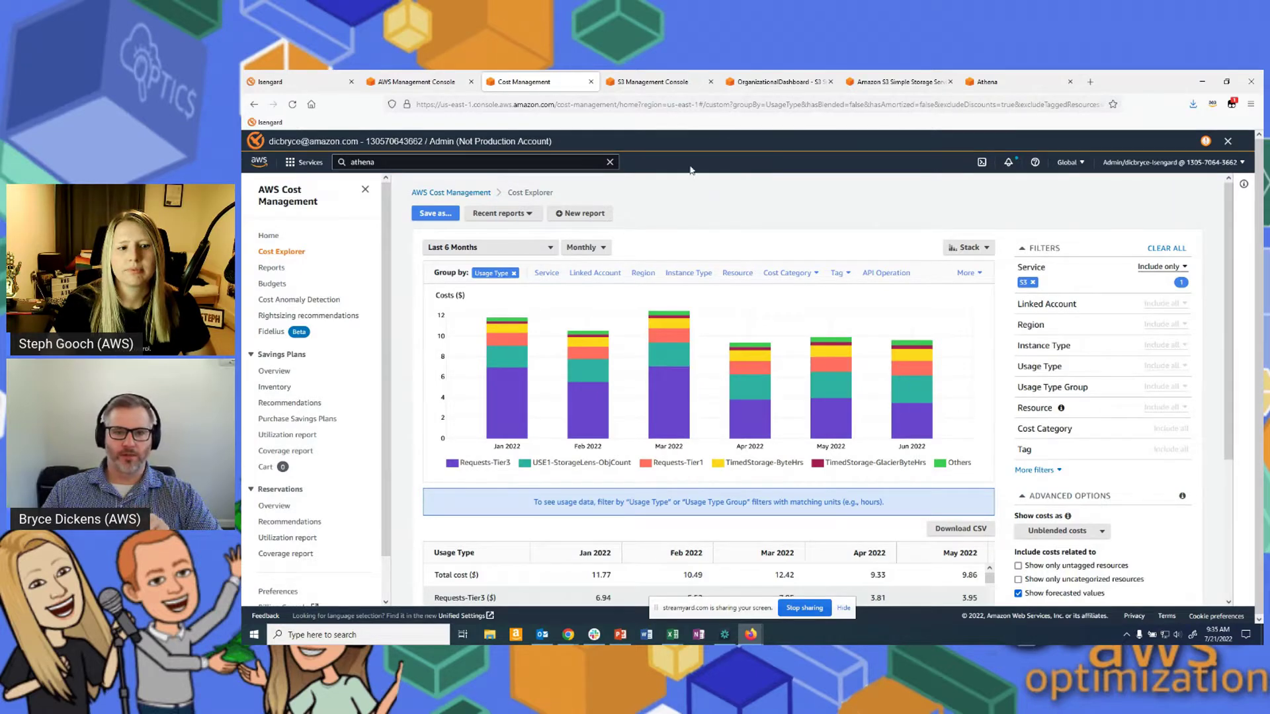
# Go to the S3 Storage Lens dashboards list and open OrganizationalDashboard
pyautogui.click(676, 86)
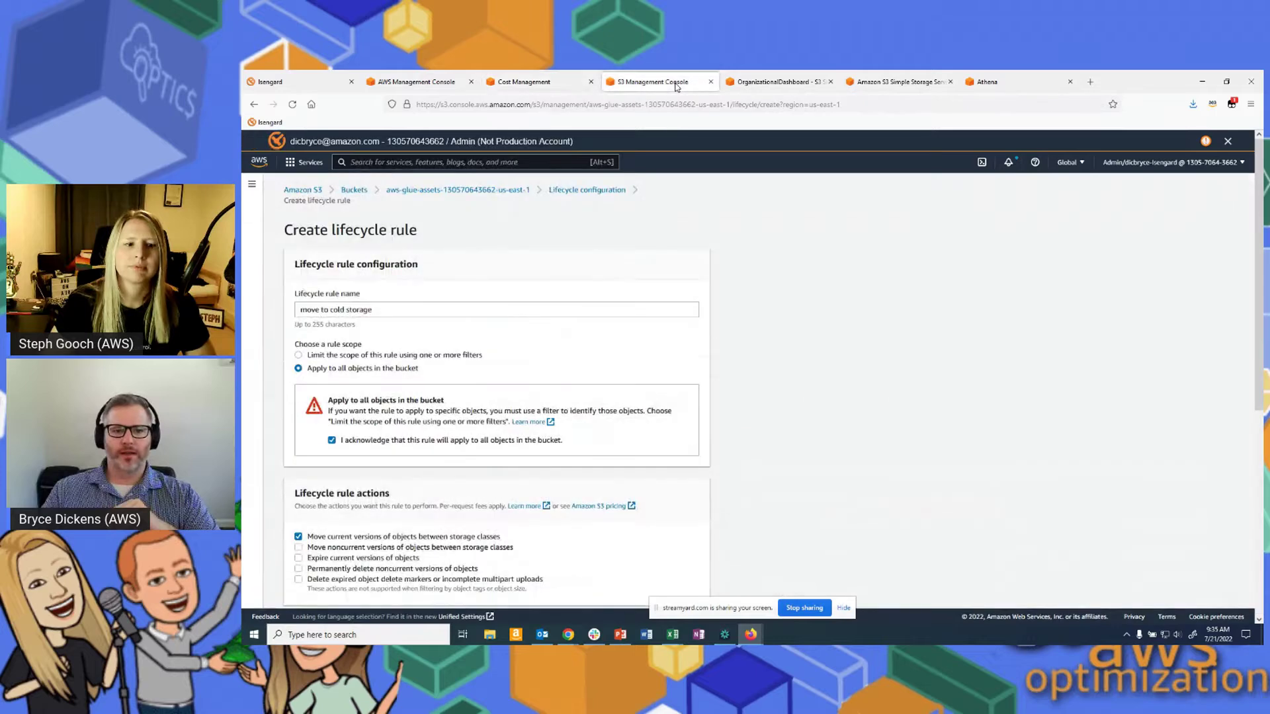
pyautogui.click(561, 83)
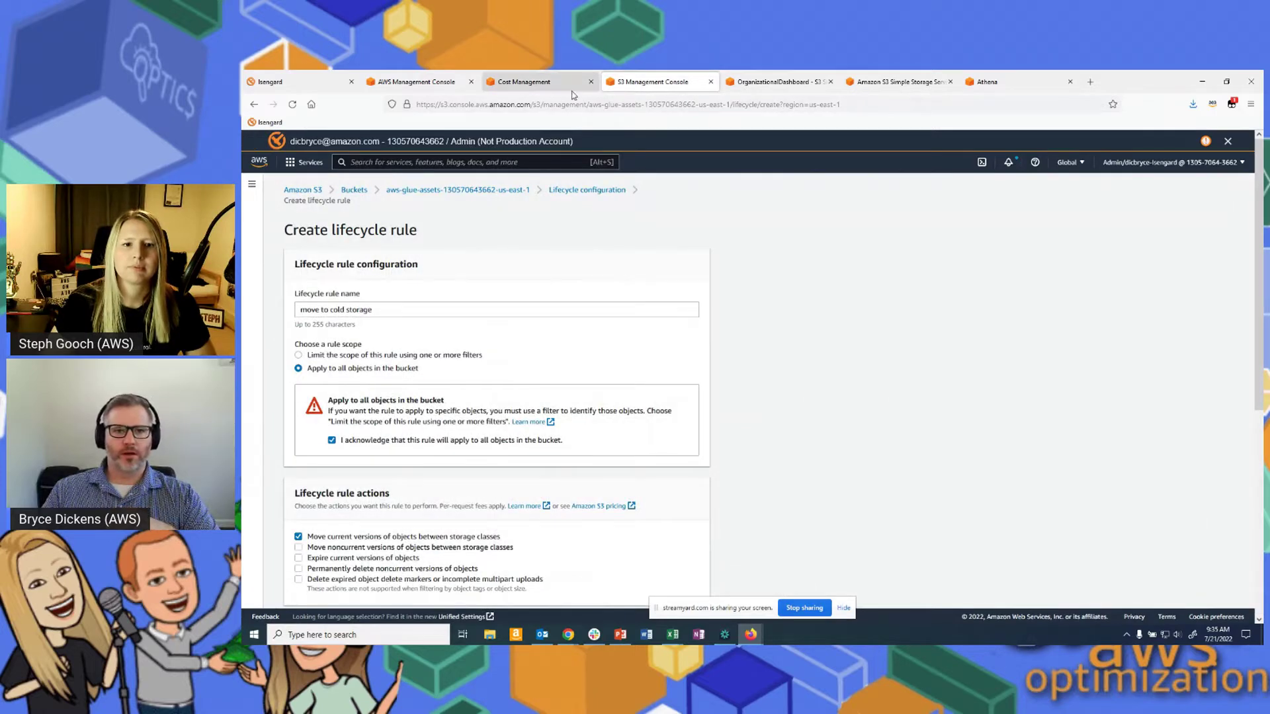
pyautogui.moveTo(510, 162); pyautogui.dragTo(310, 168)
pyautogui.click(776, 84)
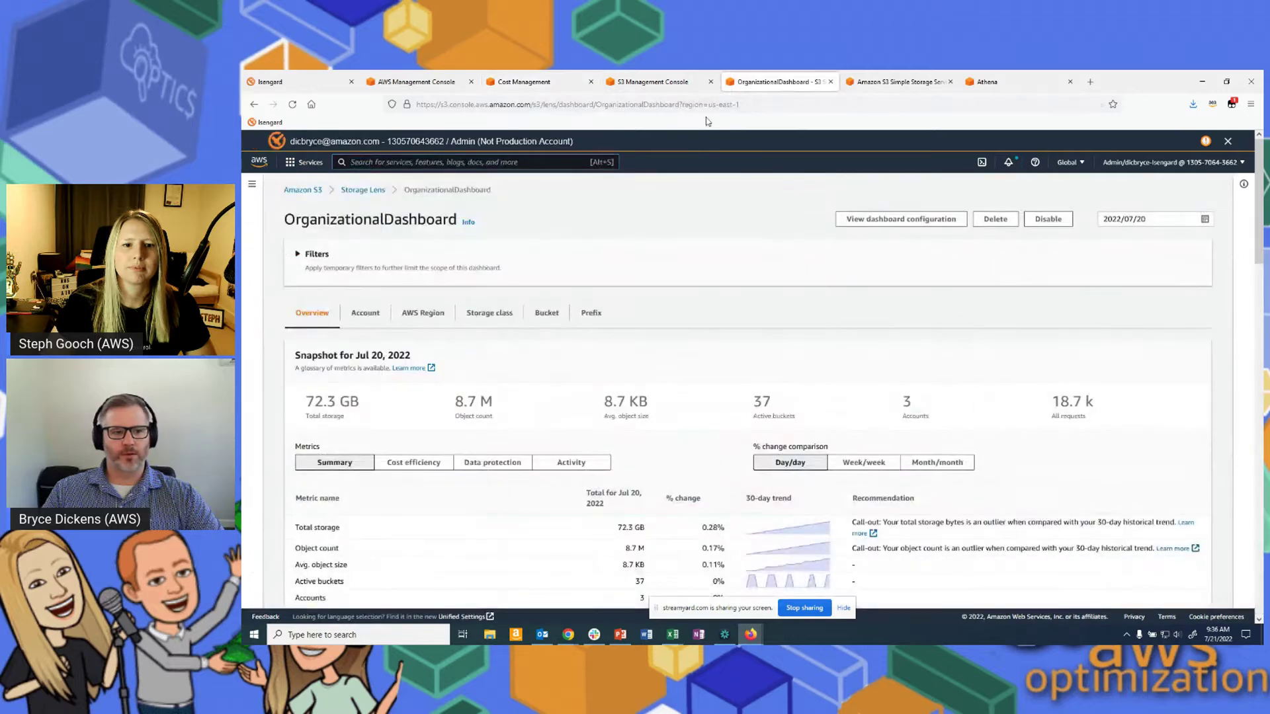
pyautogui.click(309, 192)
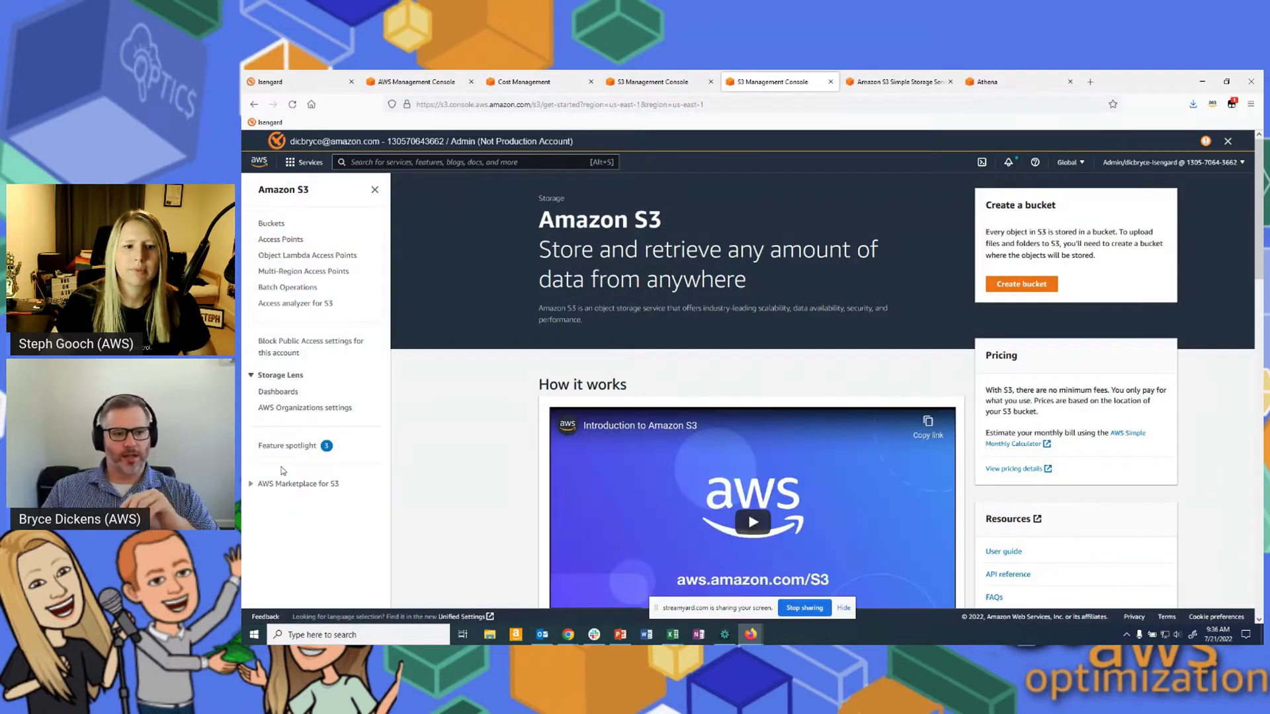
pyautogui.click(278, 394)
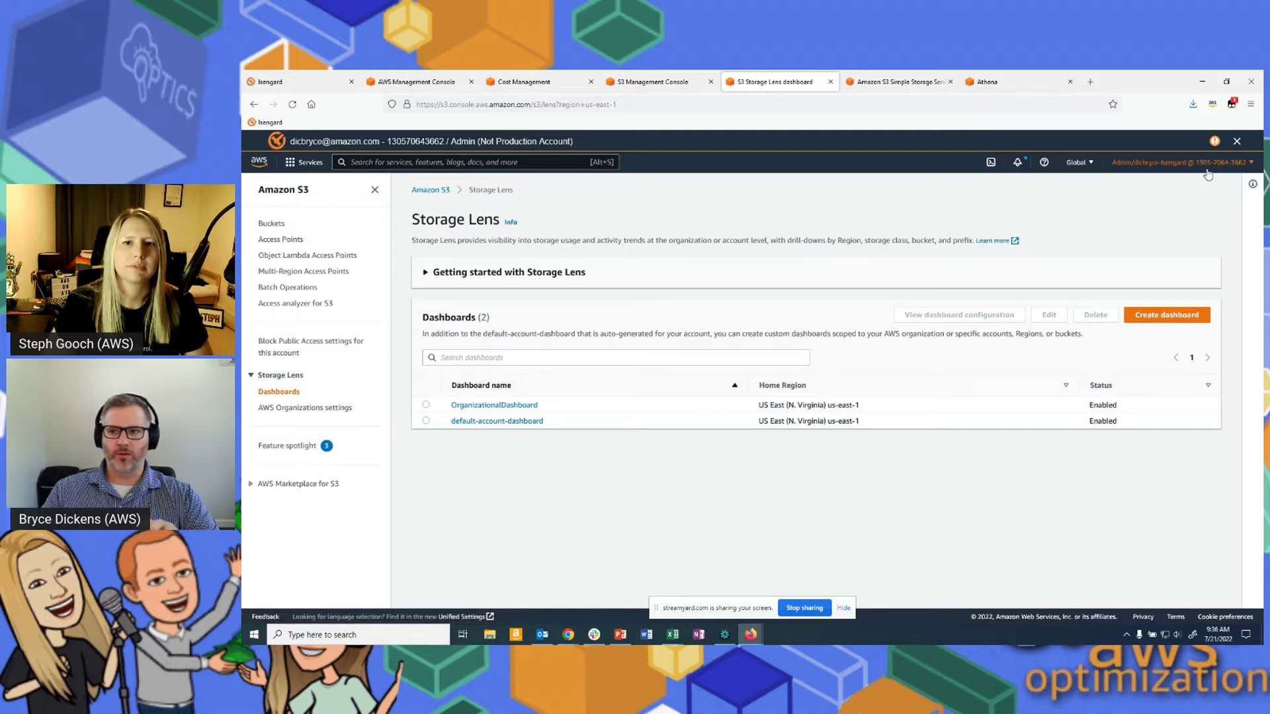
pyautogui.click(529, 405)
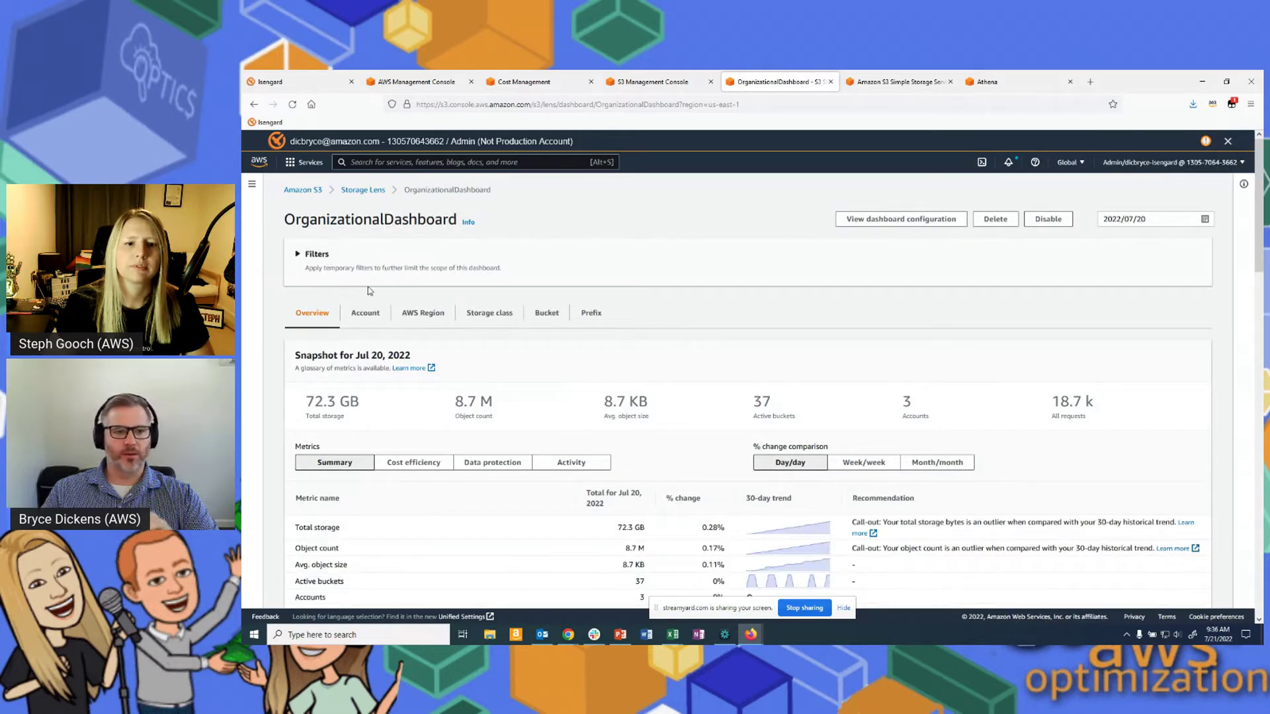
# In the dashboard's Account view, inspect the accounts available for filtering, then apply the filters with all accounts selected
pyautogui.click(357, 314)
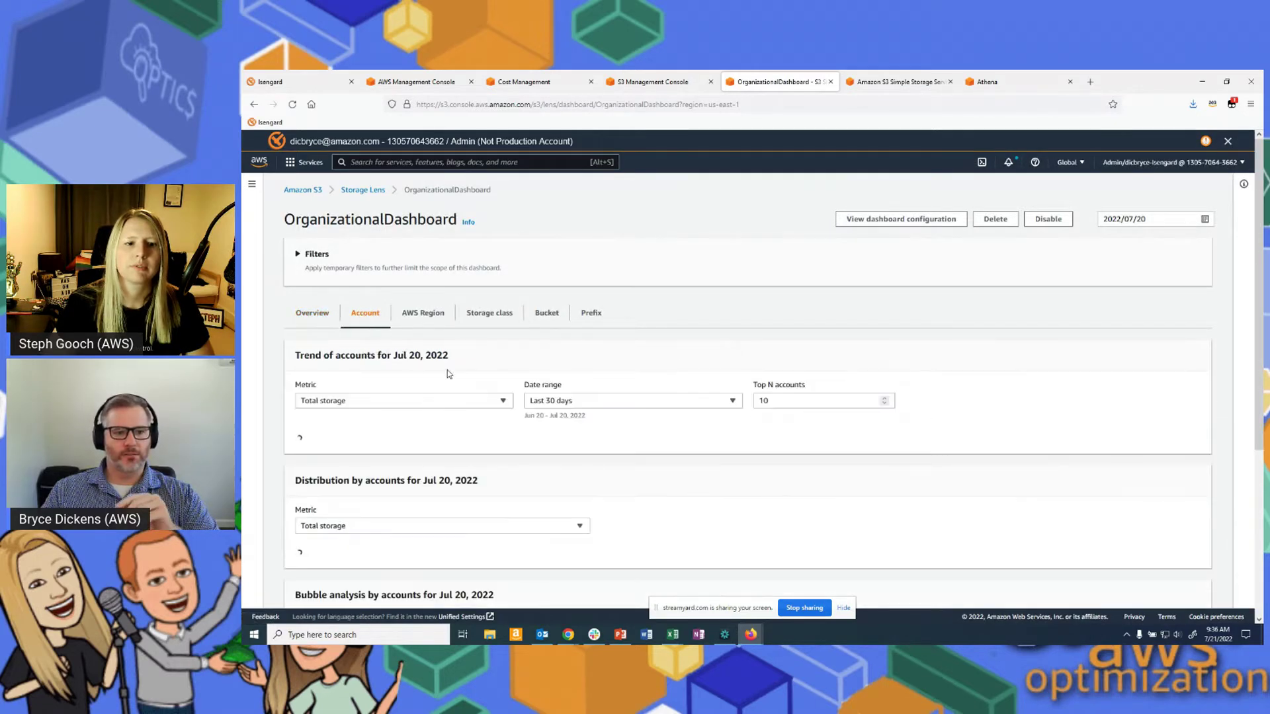
pyautogui.click(320, 253)
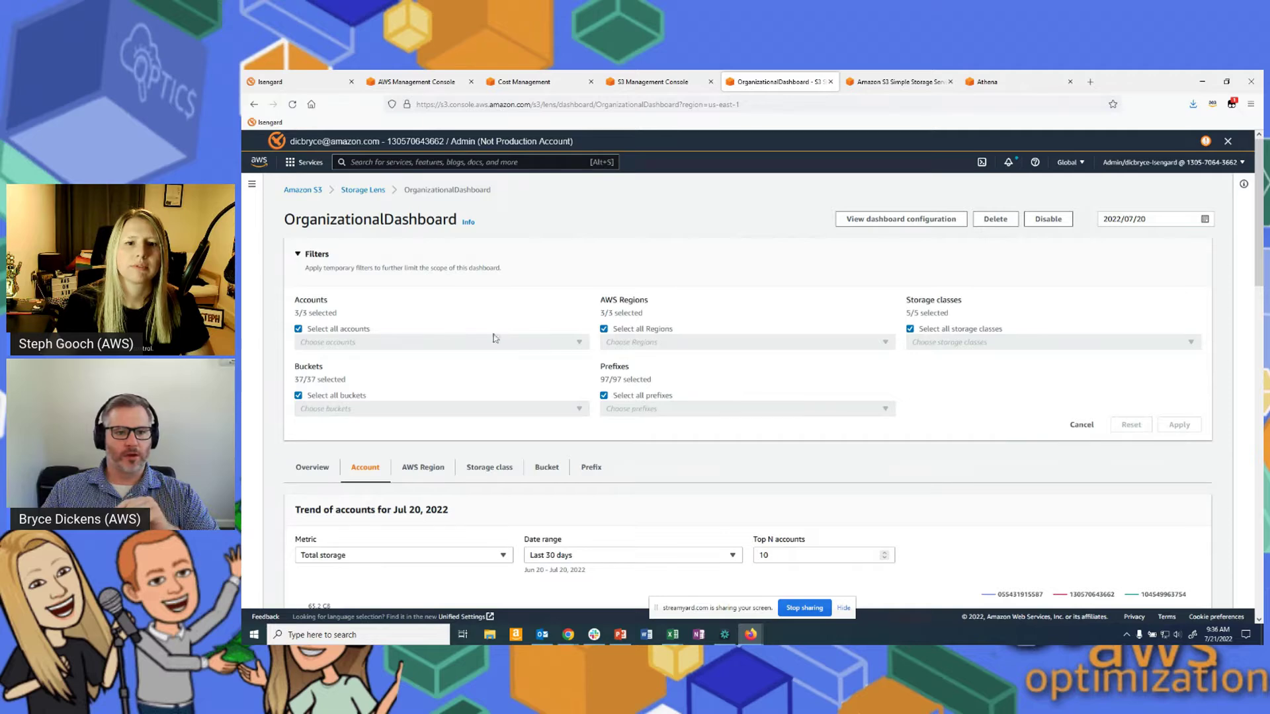
pyautogui.click(299, 329)
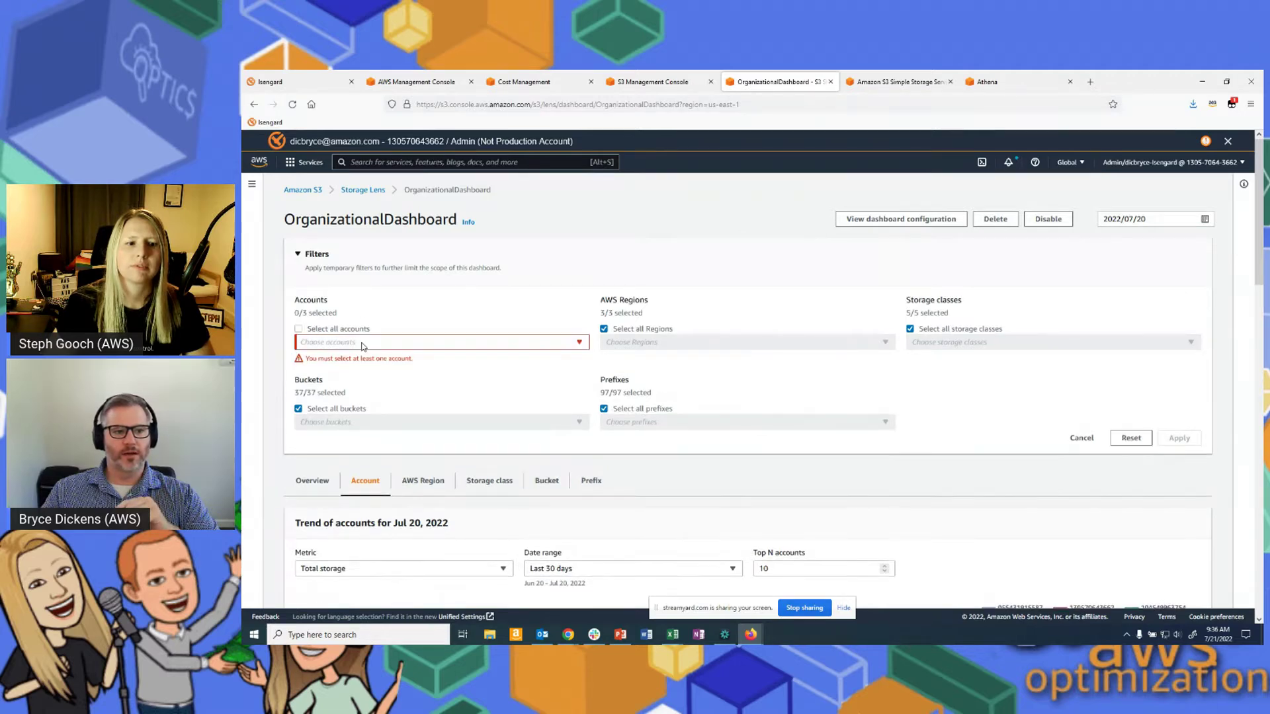
pyautogui.click(363, 342)
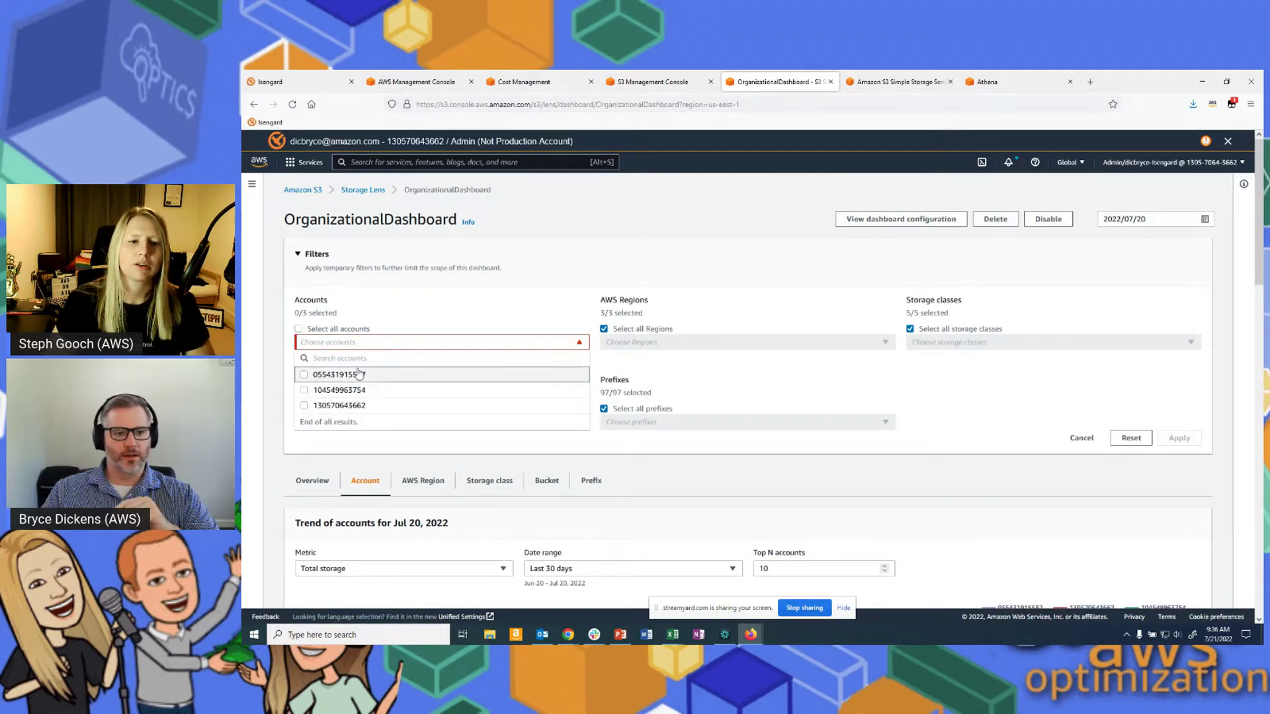
pyautogui.click(498, 315)
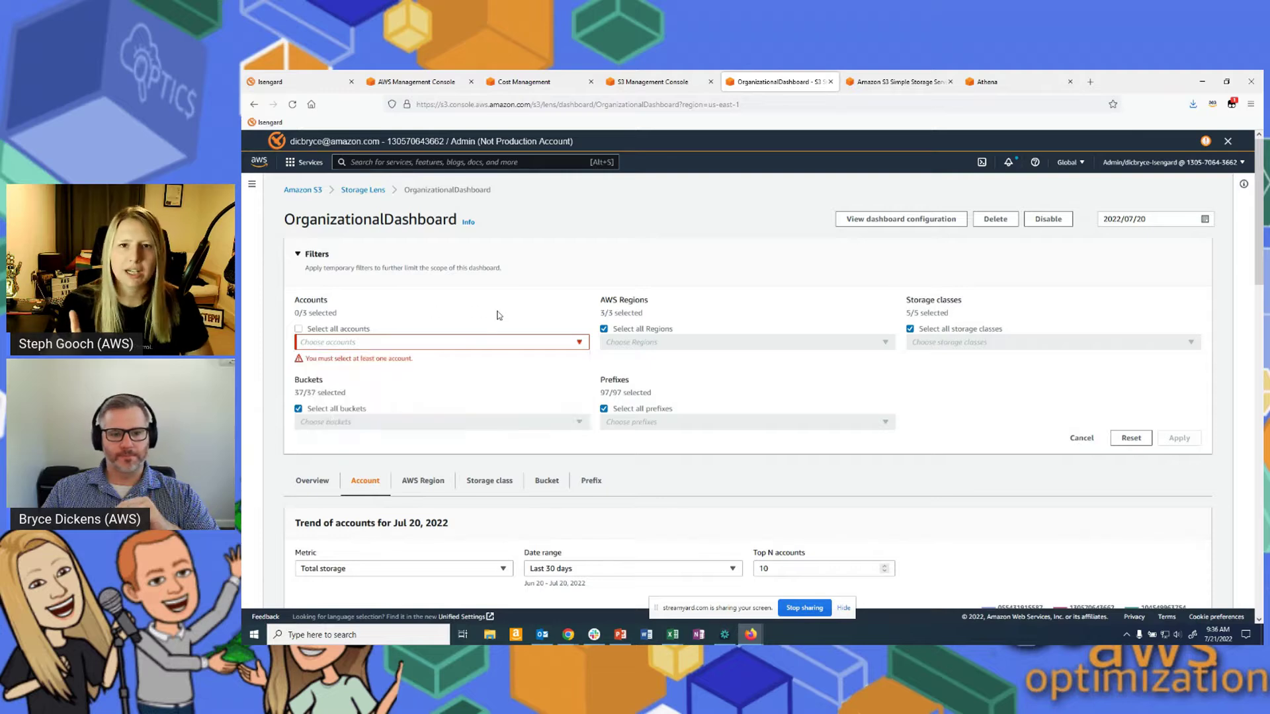
pyautogui.click(305, 331)
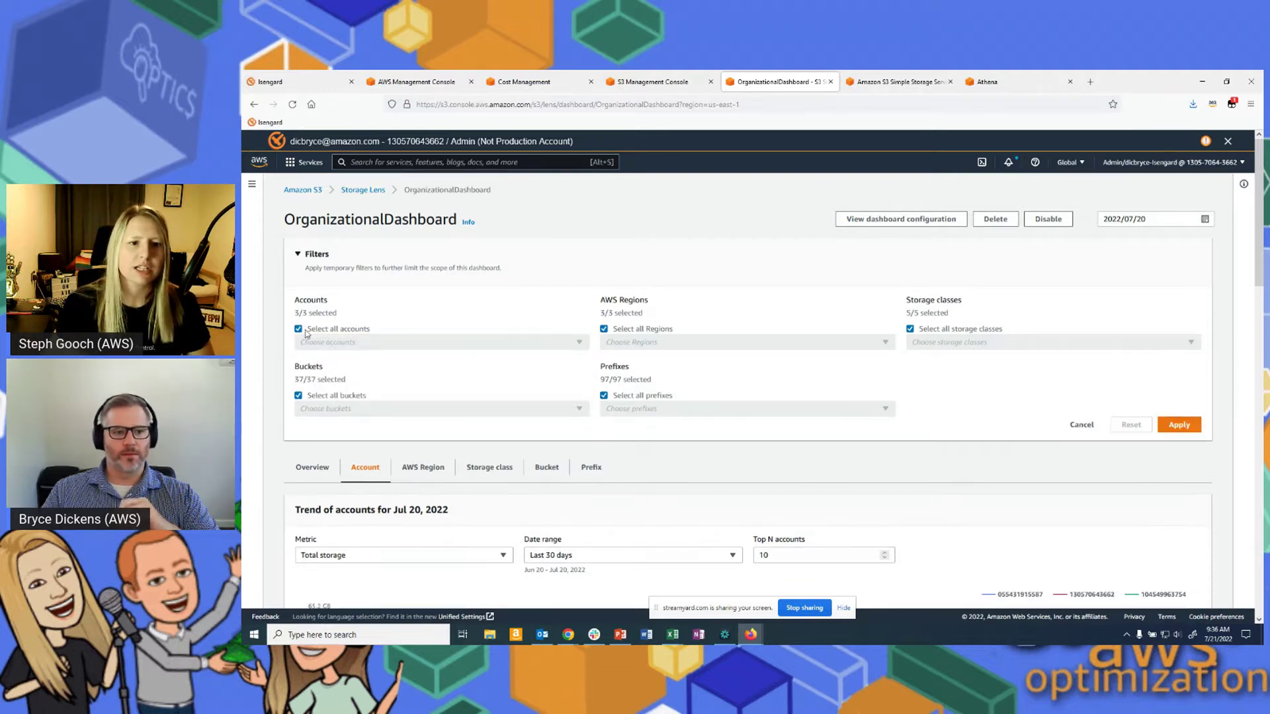
pyautogui.click(1191, 427)
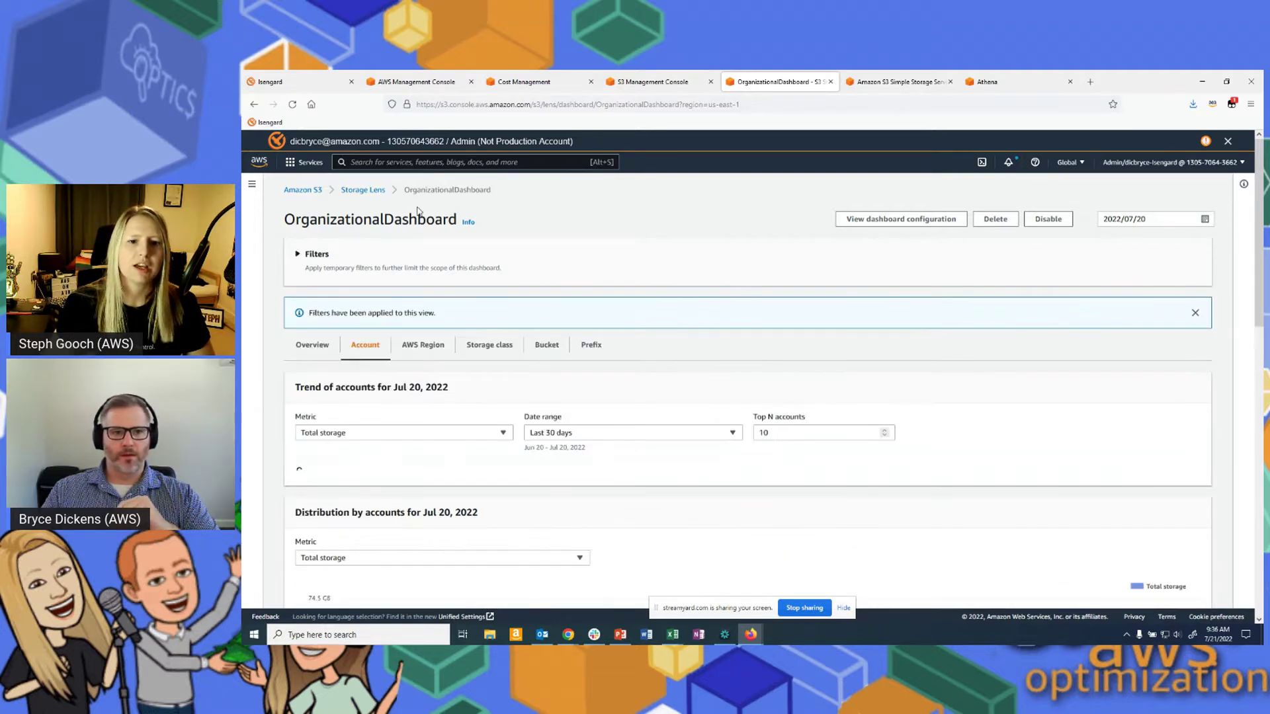
# Reopen OrganizationalDashboard from the Storage Lens list and filter it to the Standard storage class only
pyautogui.click(363, 191)
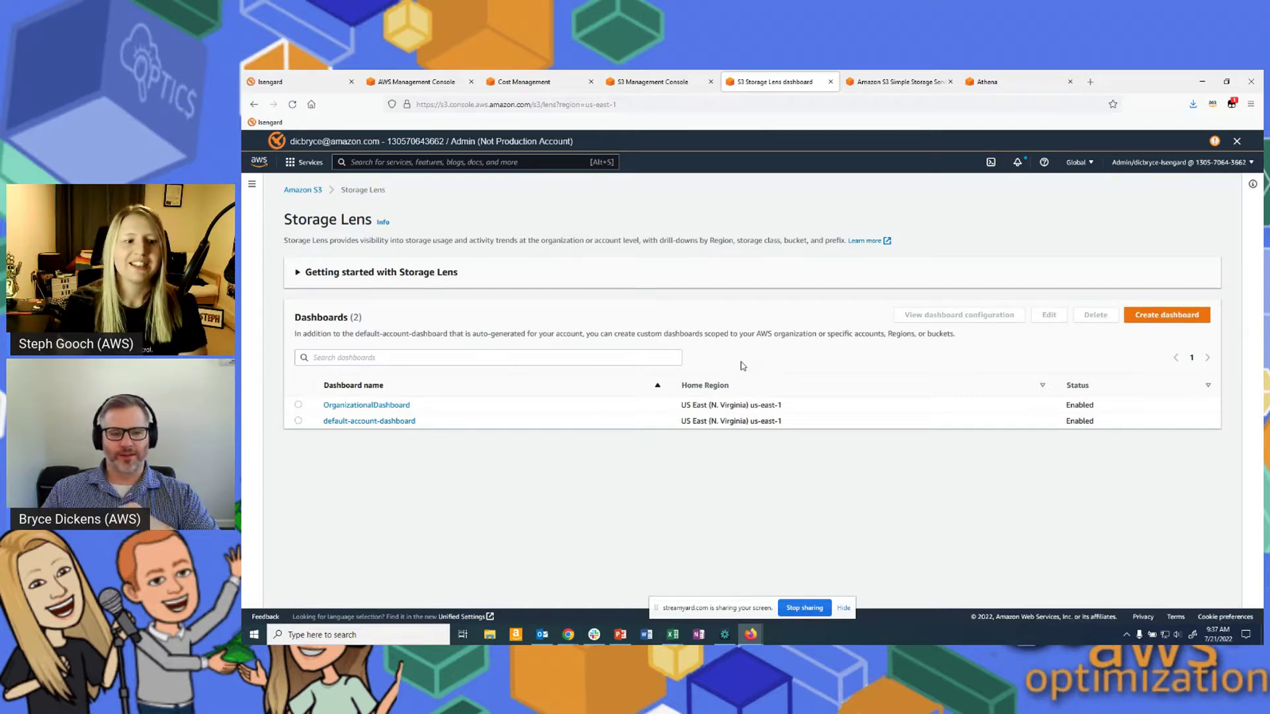
pyautogui.click(397, 408)
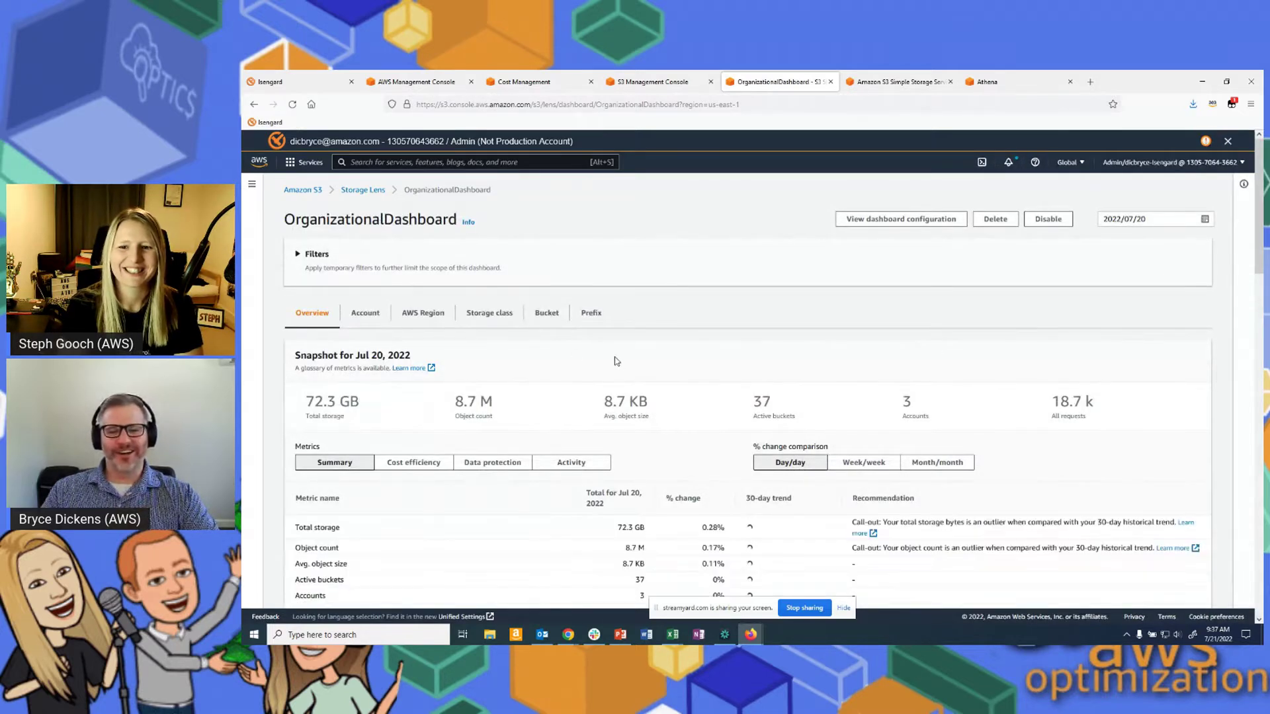
pyautogui.click(308, 256)
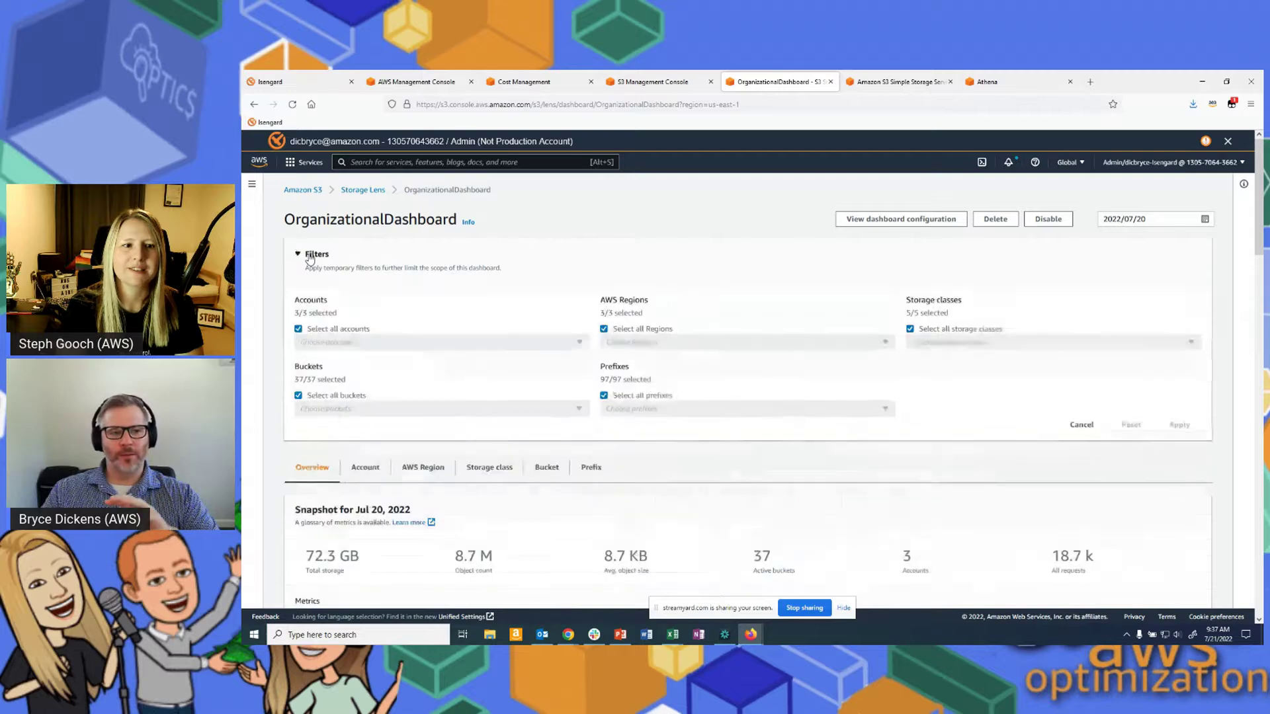
pyautogui.click(911, 329)
pyautogui.click(933, 345)
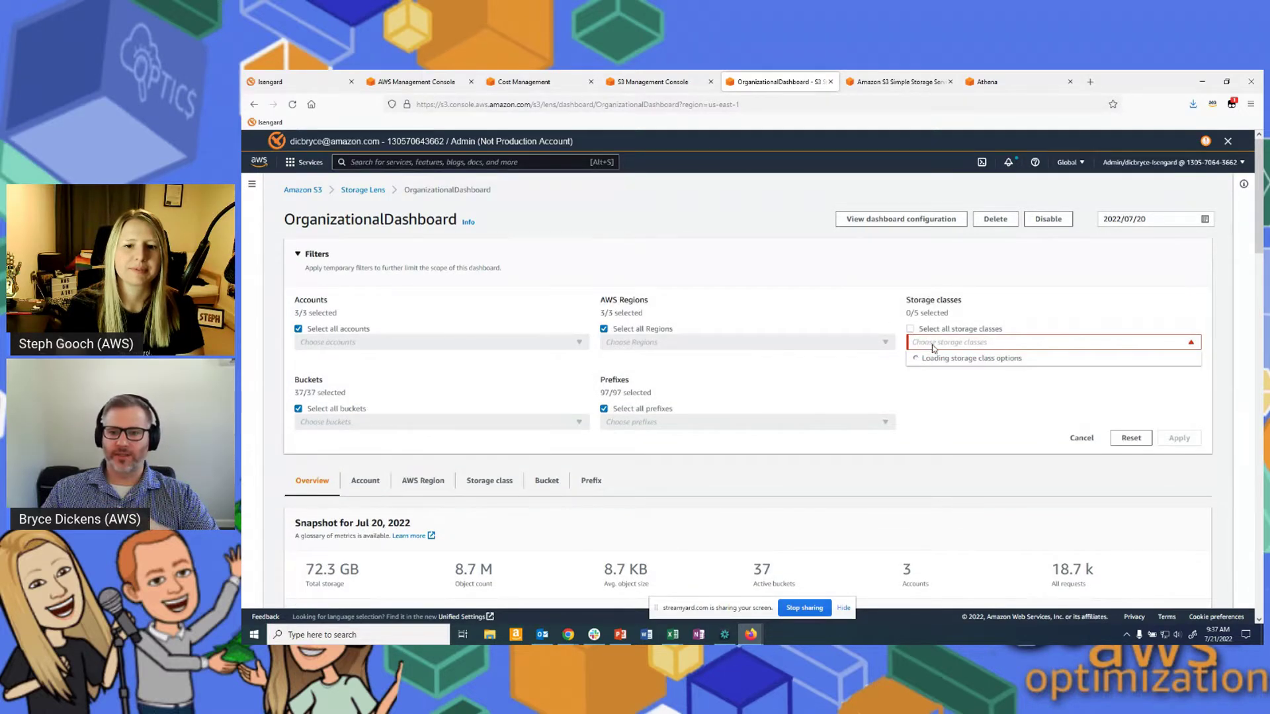
pyautogui.click(942, 424)
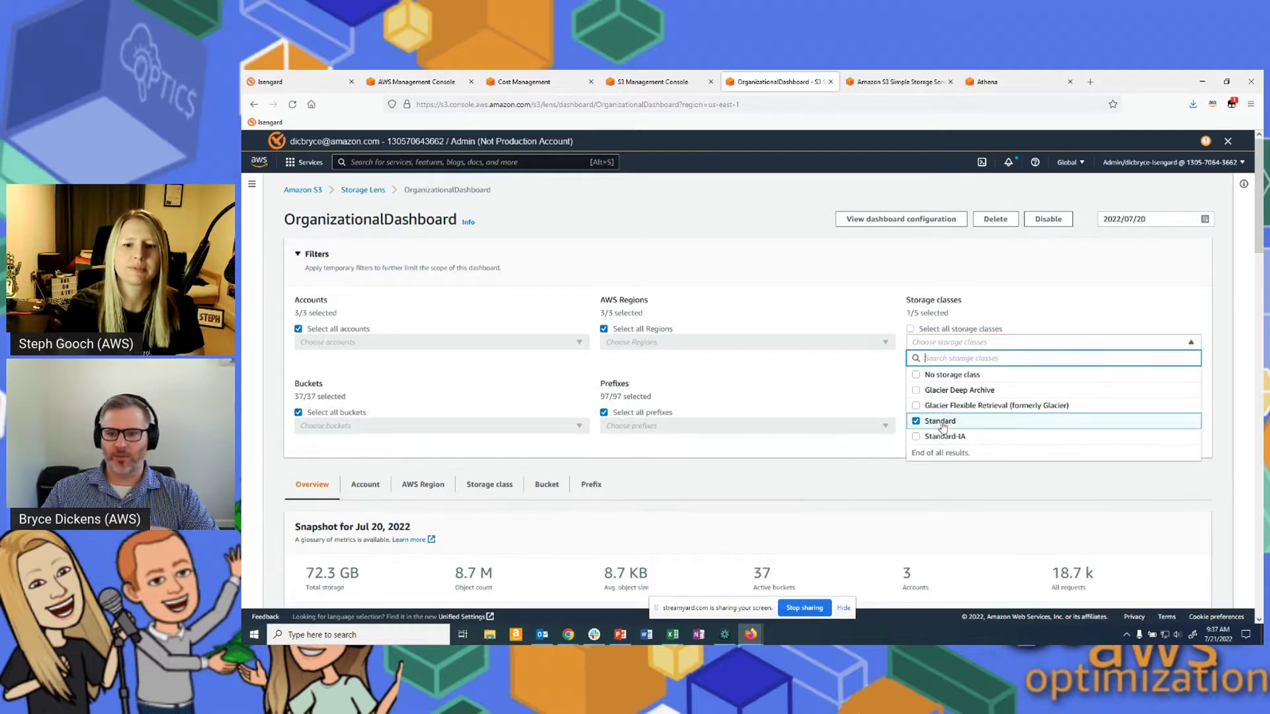
pyautogui.click(875, 483)
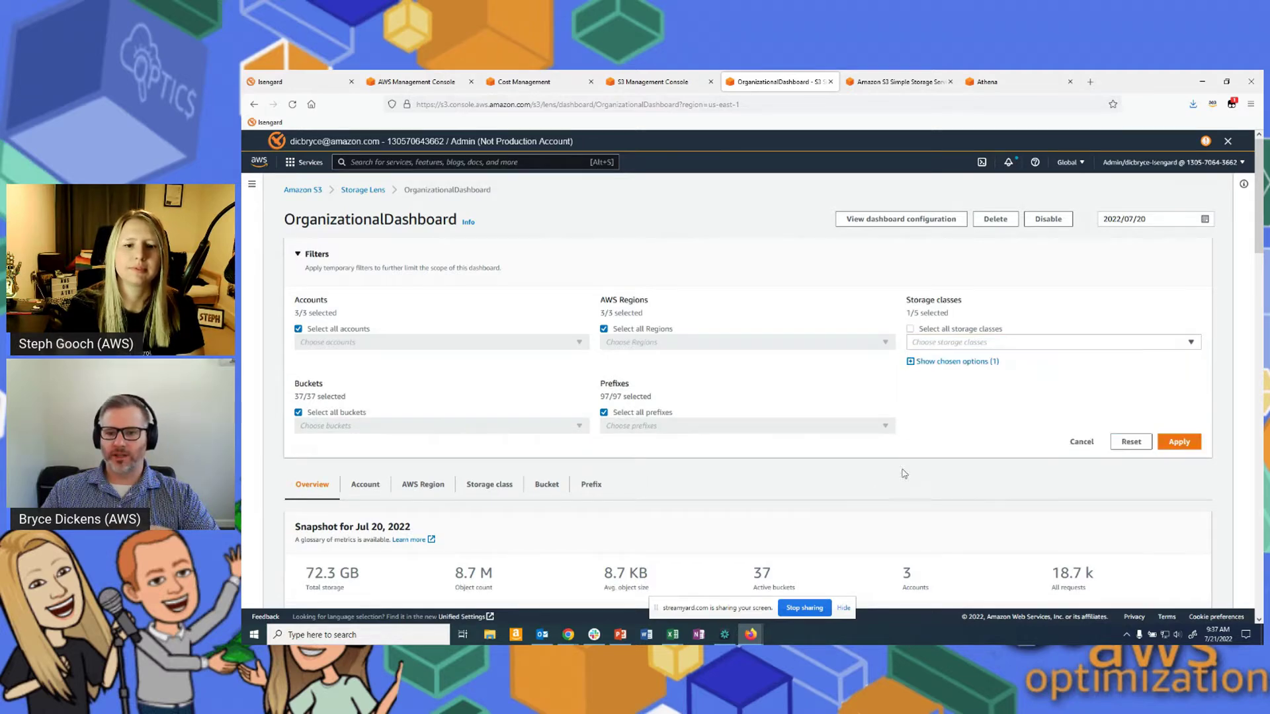
pyautogui.click(1192, 448)
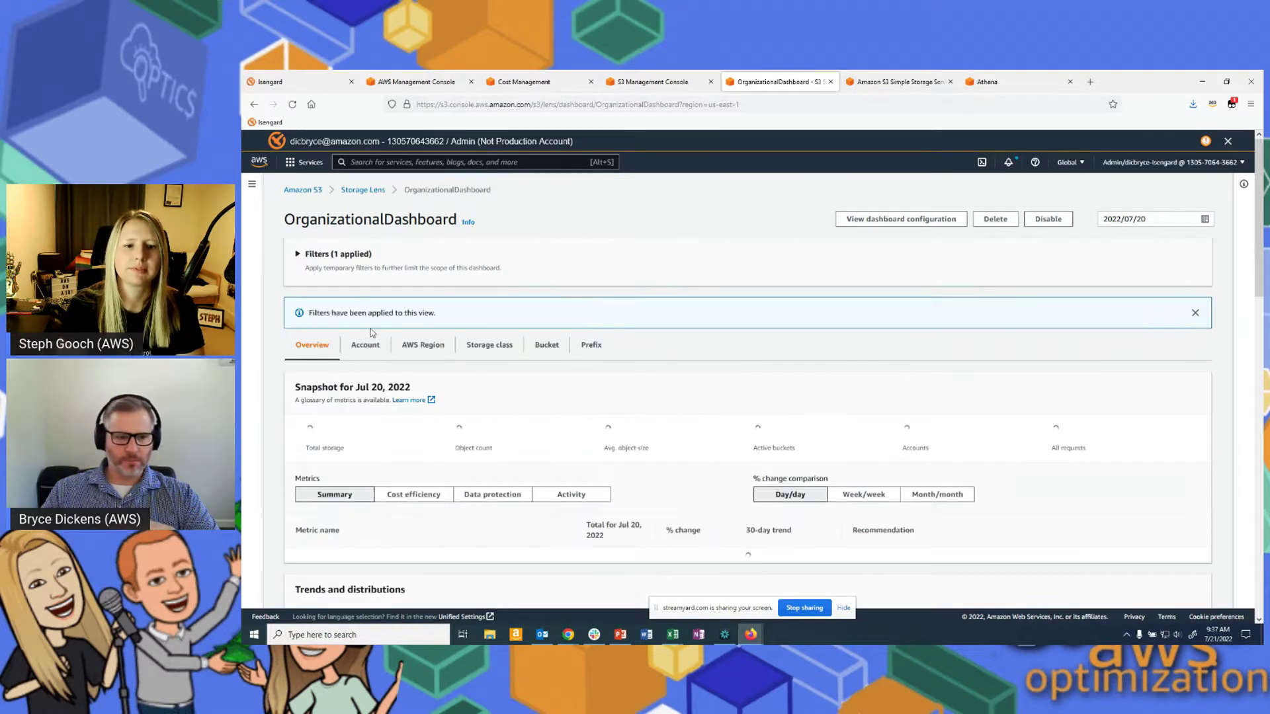
# Examine the filtered overview's snapshot metrics and recommendations, and its top accounts, regions, buckets and prefixes
pyautogui.scroll(-3, 563, 301)
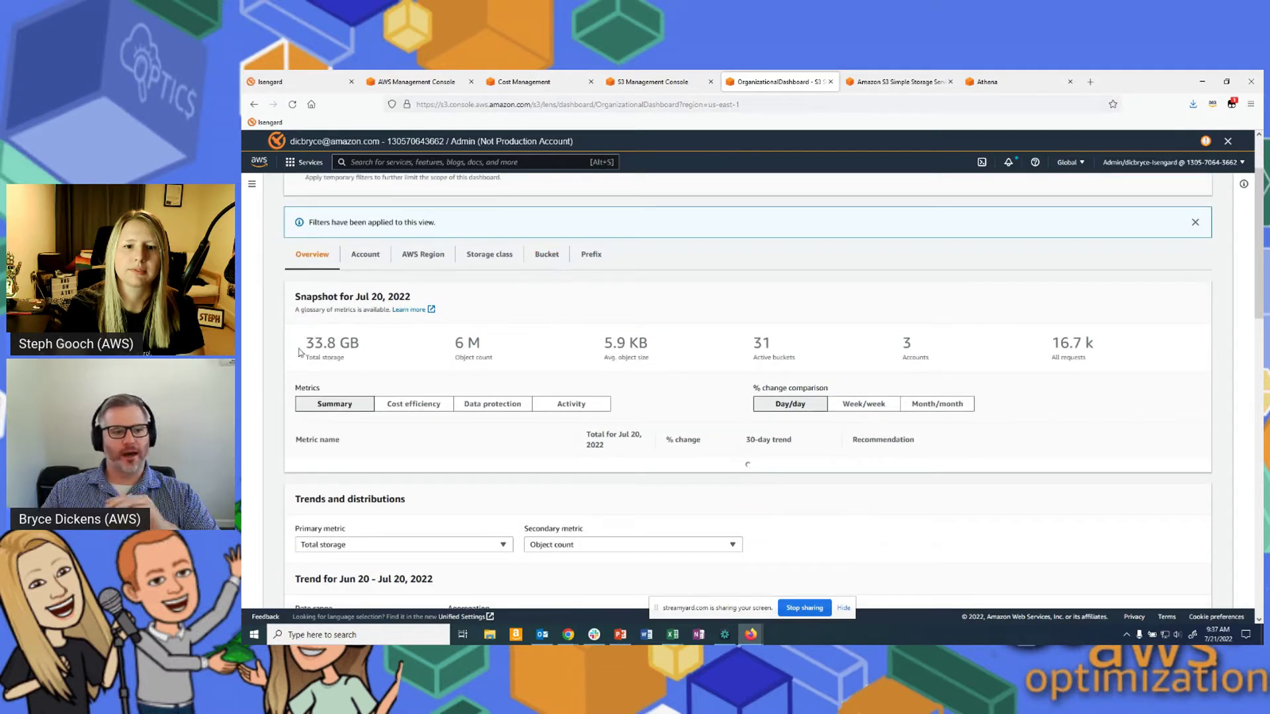
pyautogui.moveTo(303, 344); pyautogui.dragTo(364, 348)
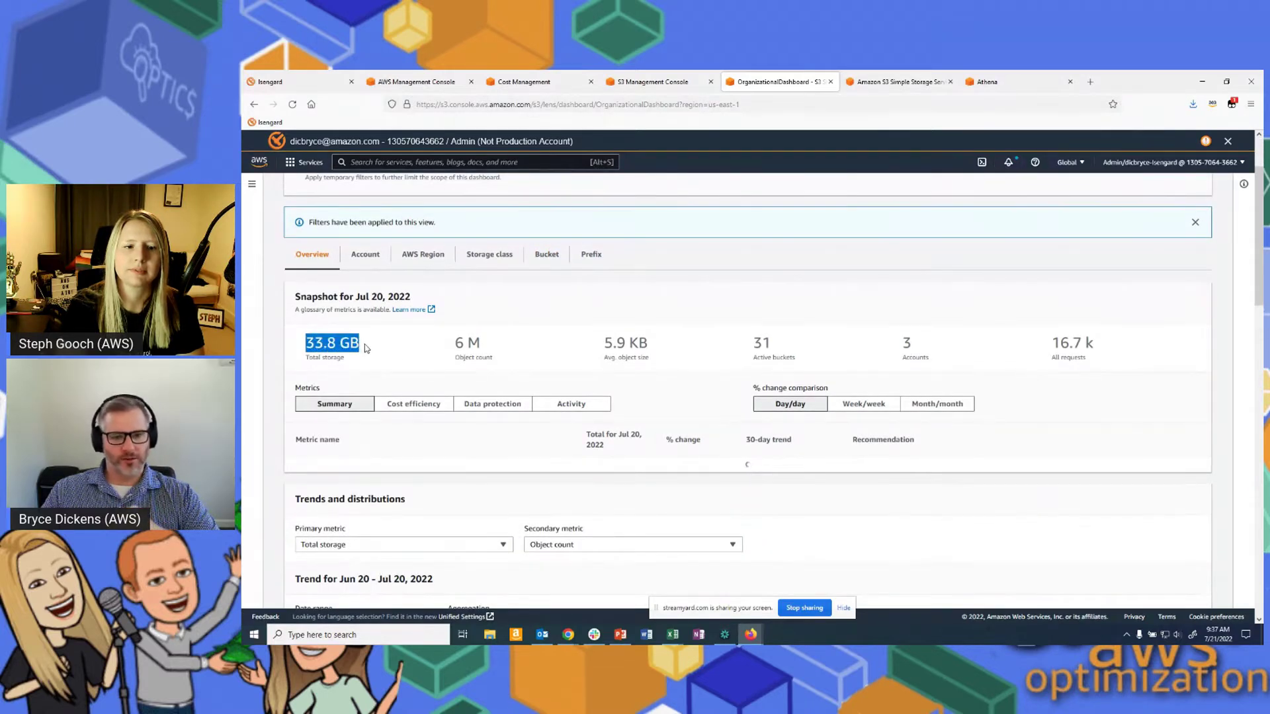
pyautogui.moveTo(452, 342); pyautogui.dragTo(496, 345)
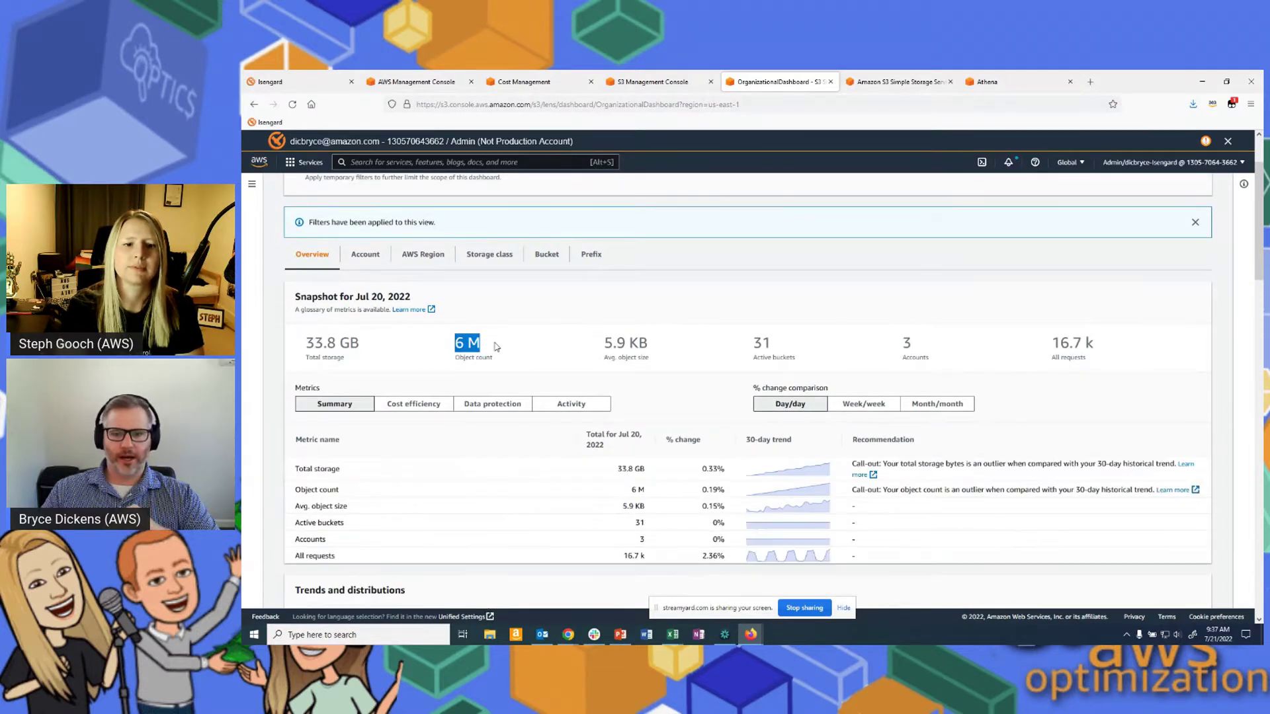
pyautogui.click(592, 309)
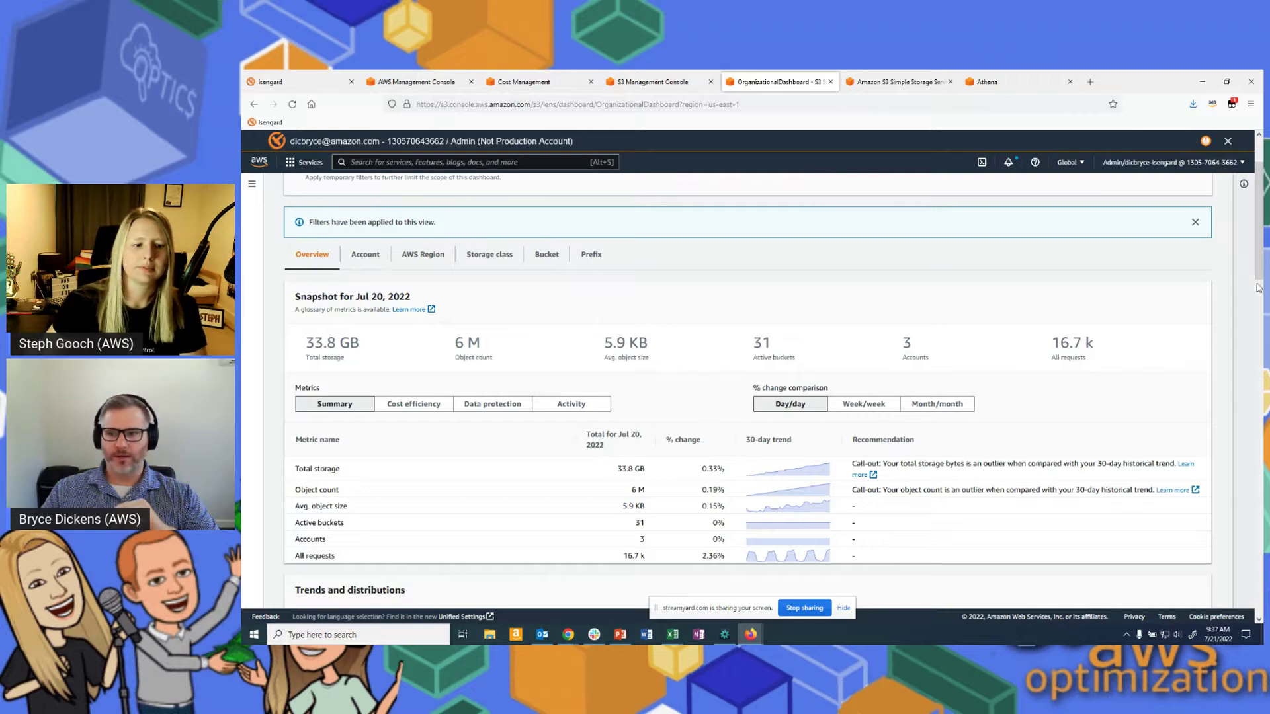
pyautogui.scroll(-1, 1259, 264)
pyautogui.moveTo(1260, 268); pyautogui.dragTo(1259, 264)
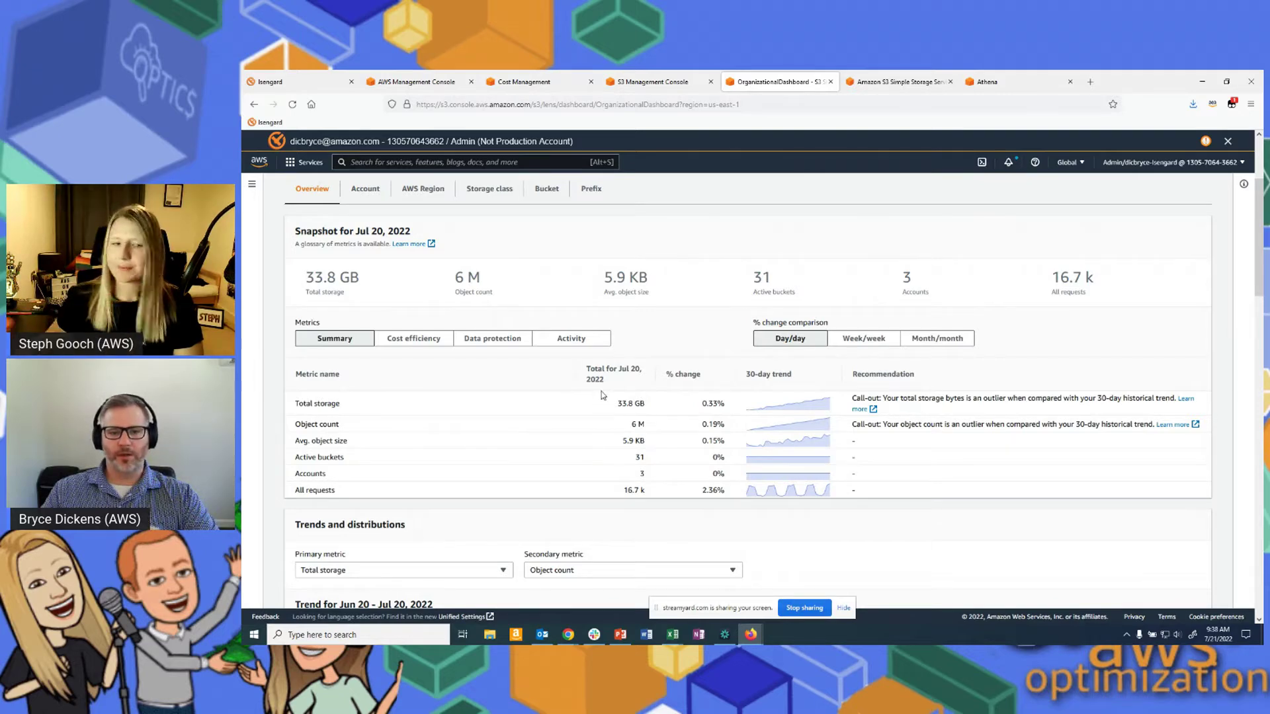
pyautogui.scroll(-2, 881, 454)
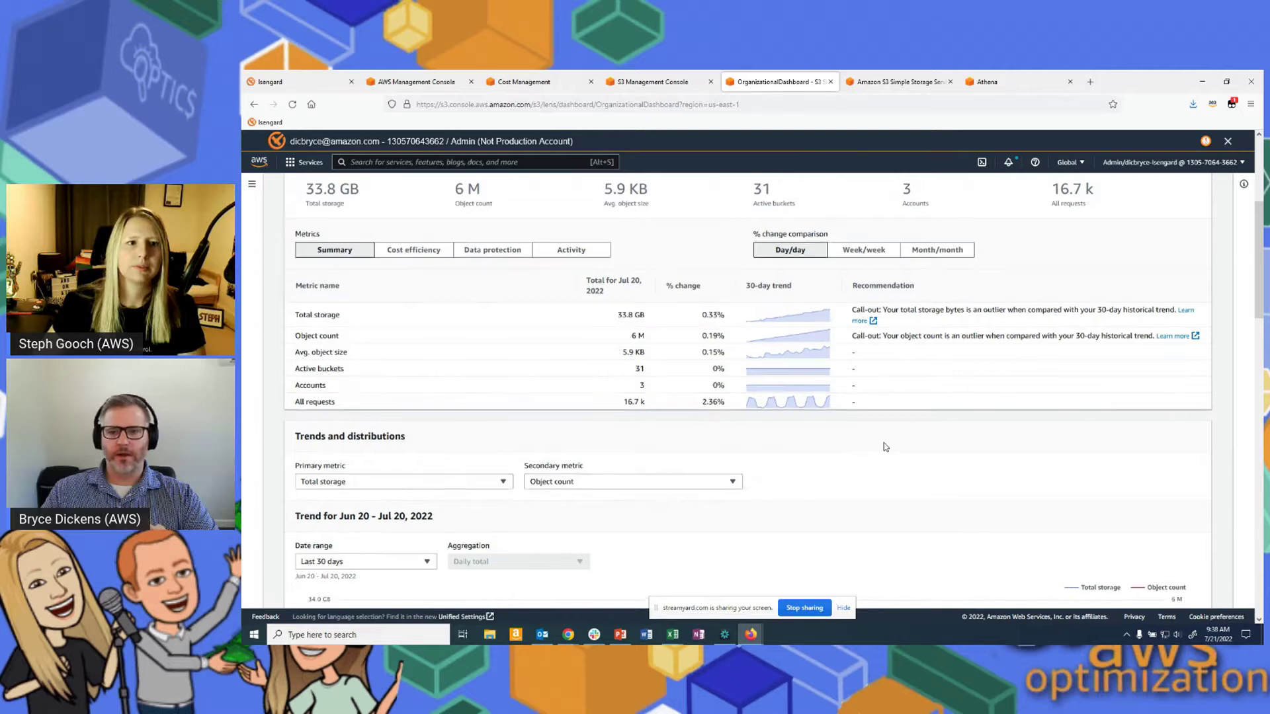
pyautogui.scroll(5, 885, 447)
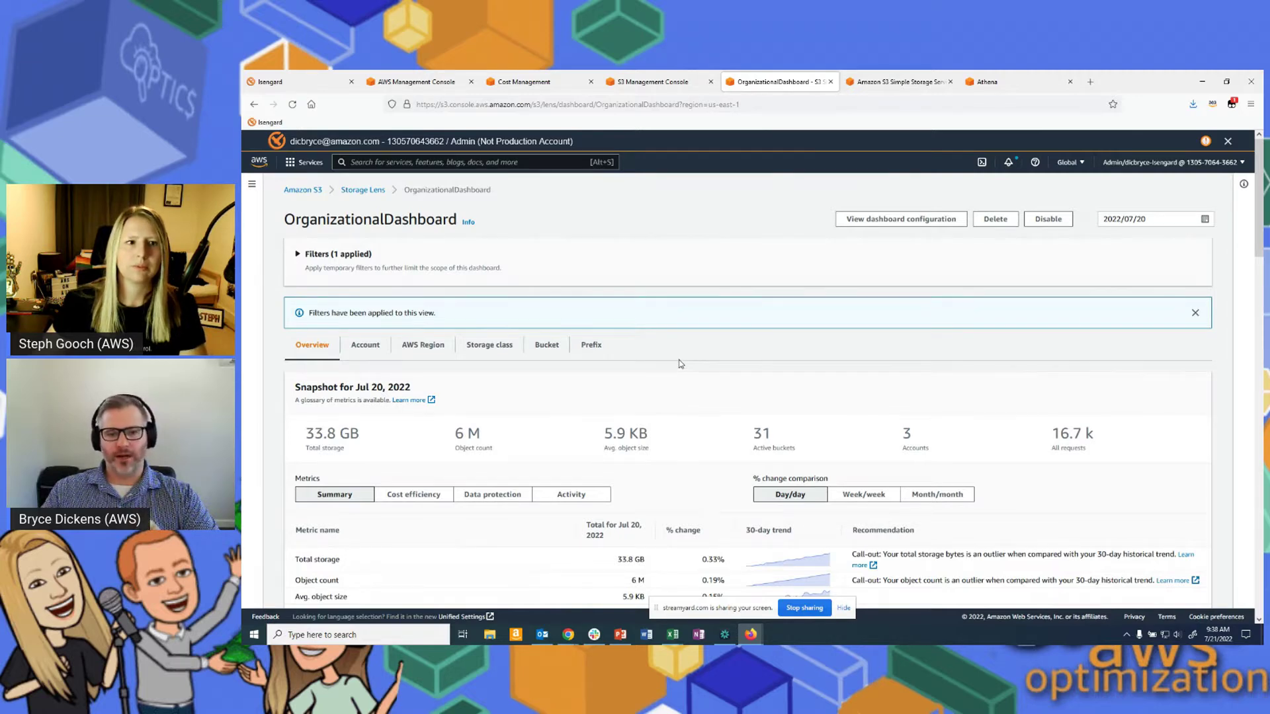
pyautogui.scroll(-1, 680, 360)
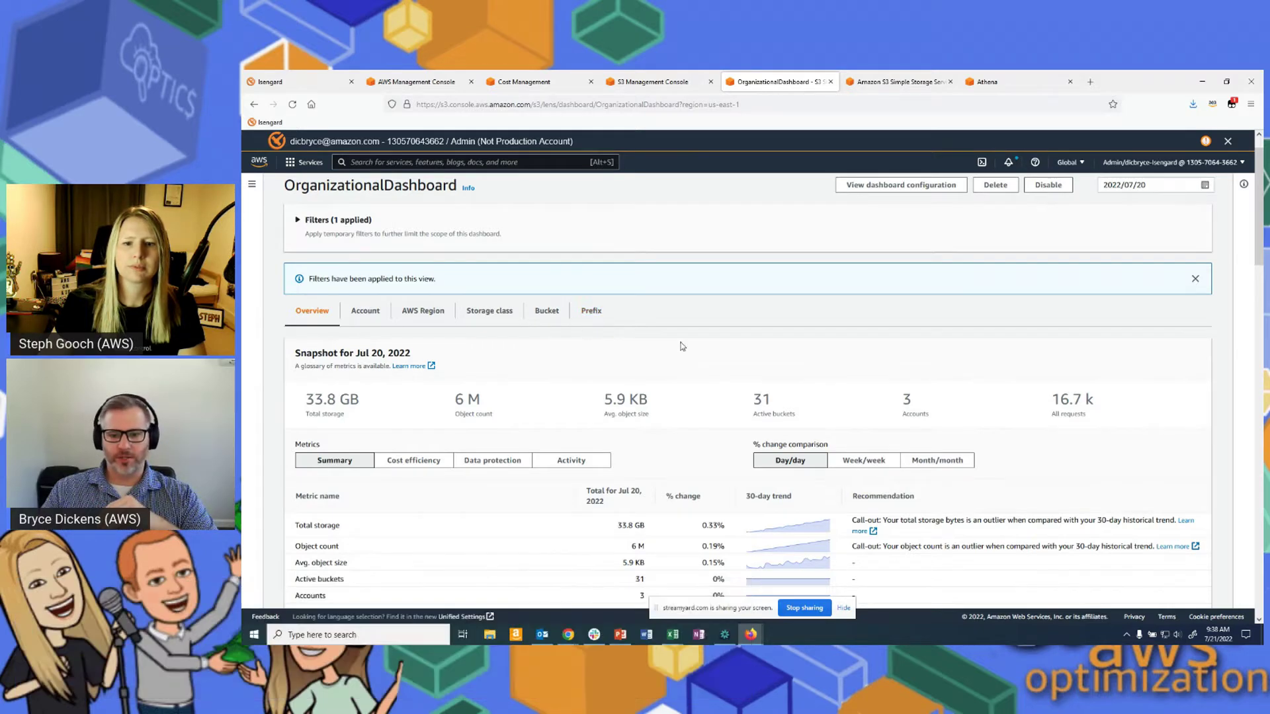
pyautogui.scroll(-3, 1259, 260)
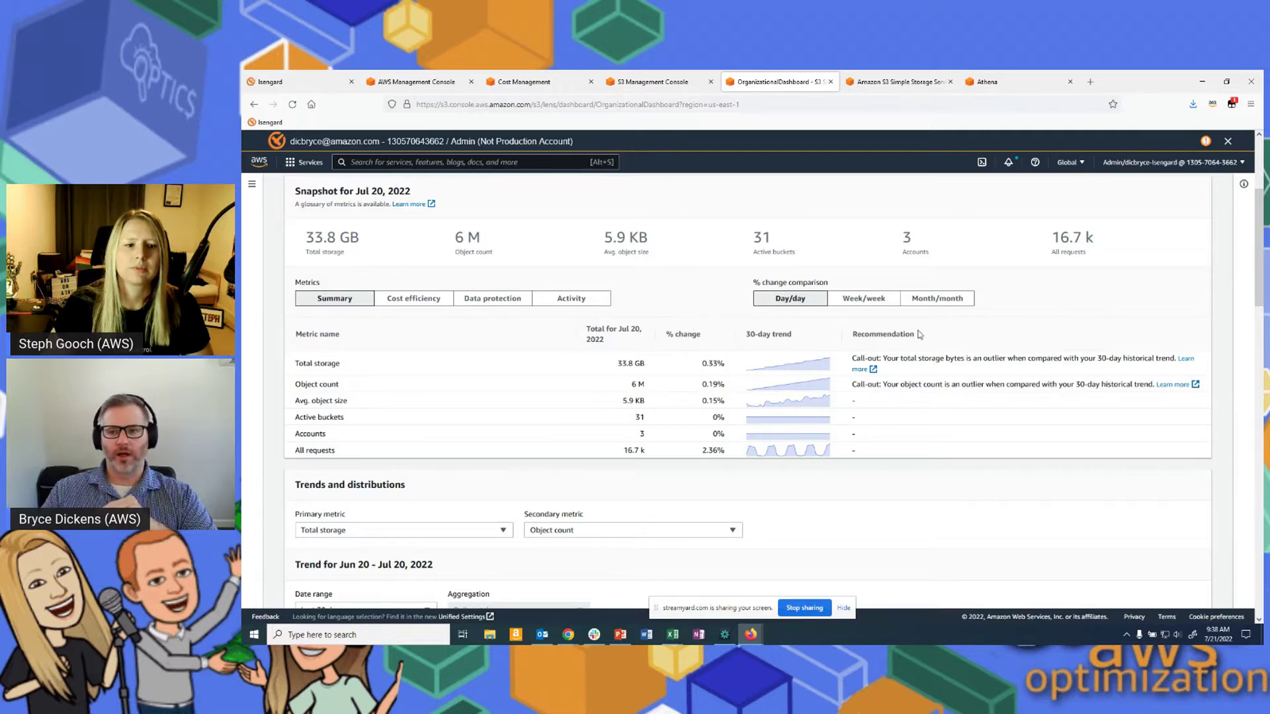
pyautogui.moveTo(1259, 242); pyautogui.dragTo(1259, 545)
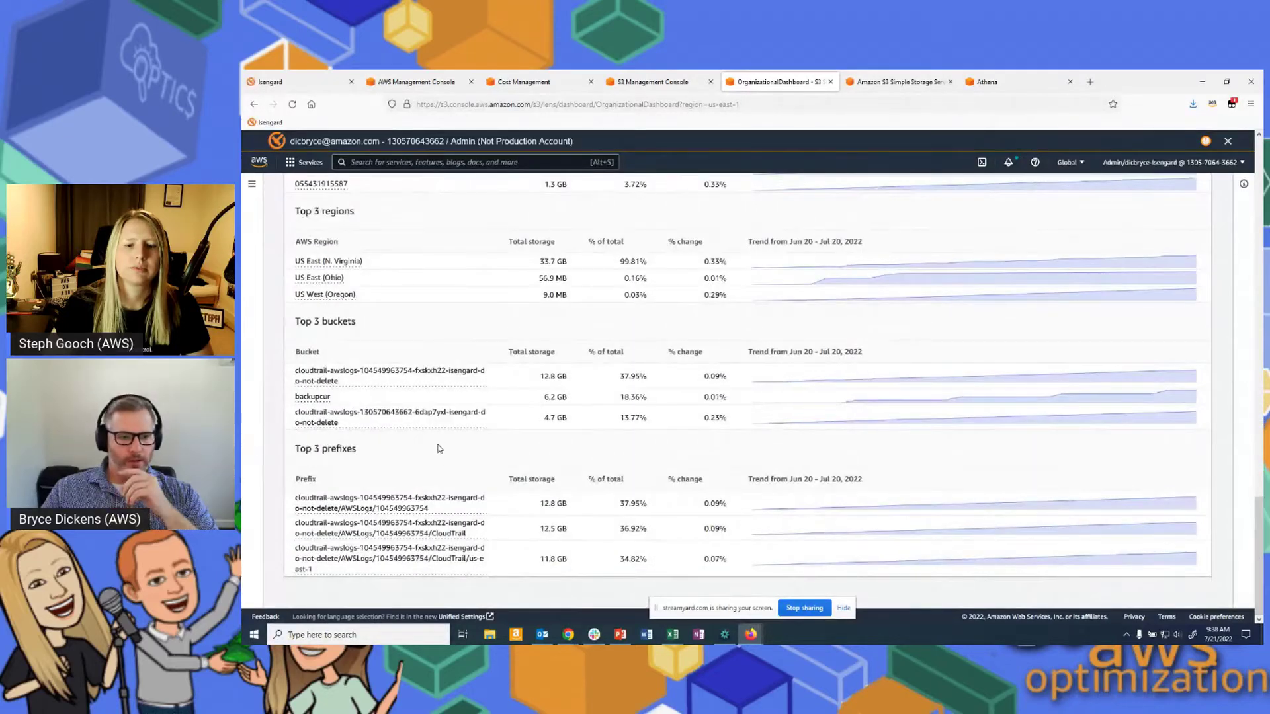
pyautogui.scroll(5, 555, 476)
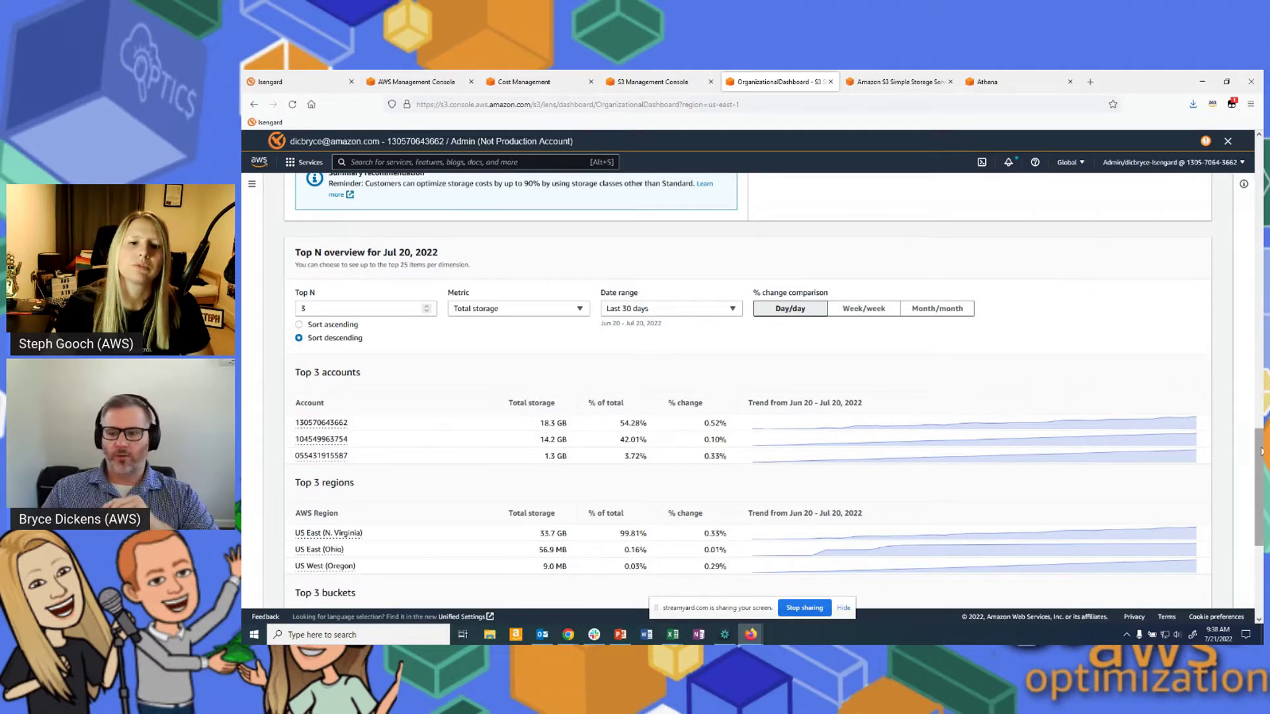
pyautogui.moveTo(1261, 453); pyautogui.dragTo(1260, 159)
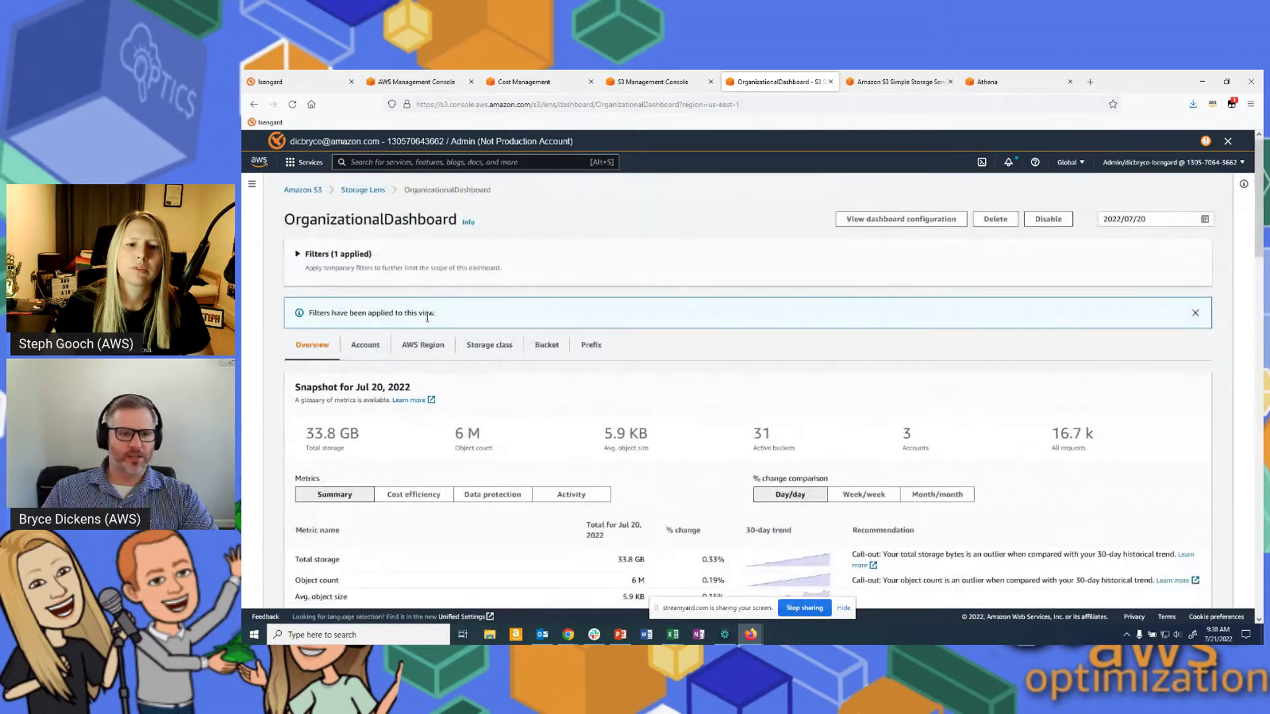
# Filter OrganizationalDashboard to only the third account in the accounts list, keeping the storage class filter, and apply the filters
pyautogui.click(317, 258)
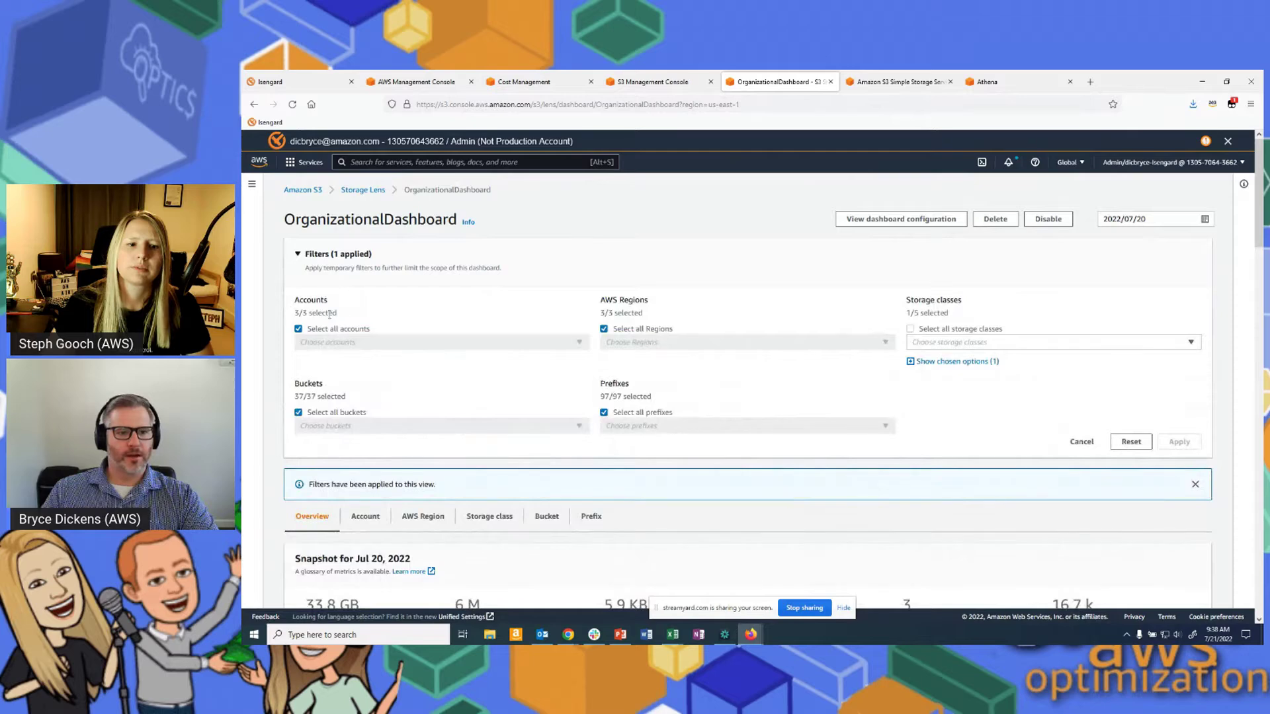
pyautogui.click(299, 330)
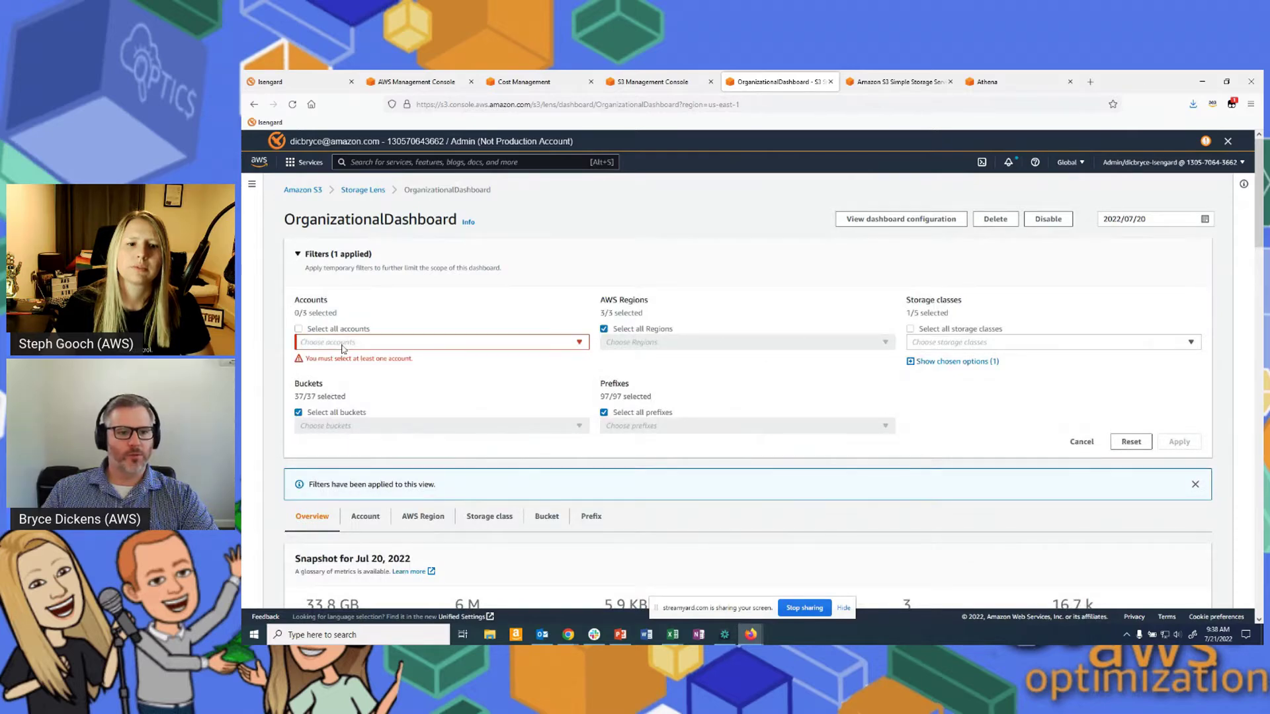
pyautogui.click(343, 345)
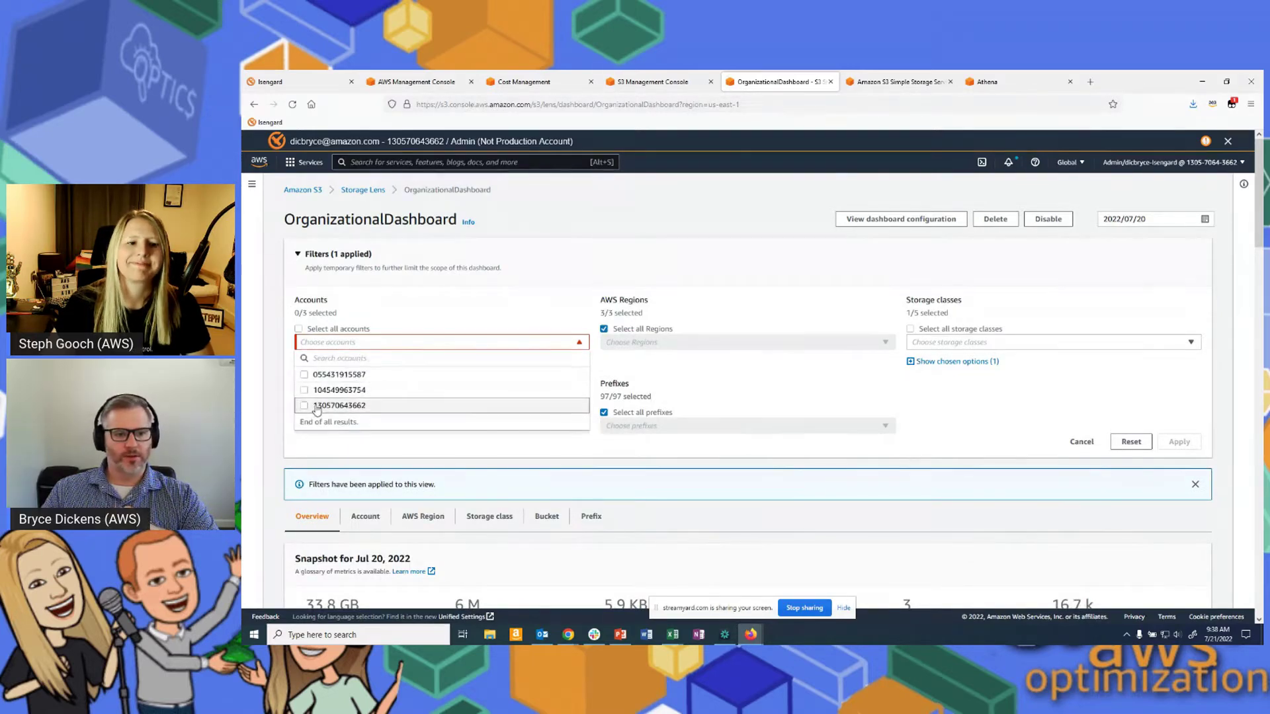
pyautogui.click(317, 408)
pyautogui.click(1173, 443)
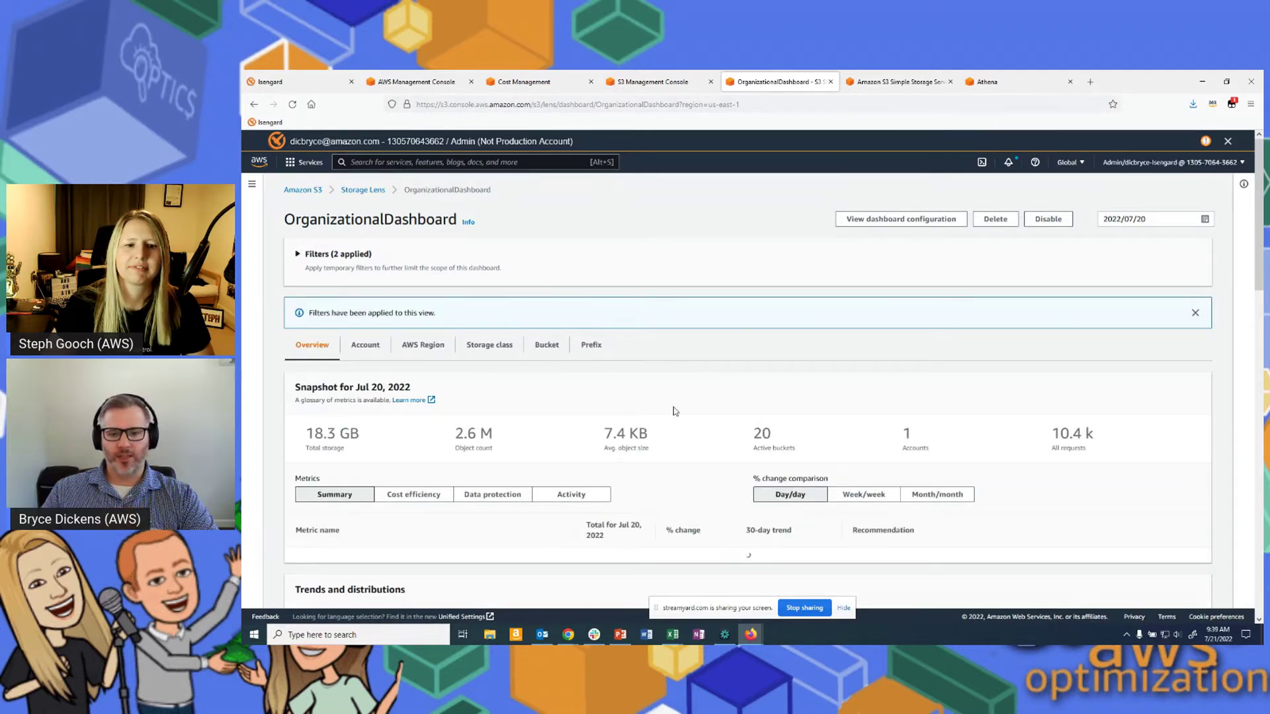
# Examine the single-account overview's storage class and region distributions, and its top accounts, regions and buckets by total storage
pyautogui.scroll(-10, 665, 406)
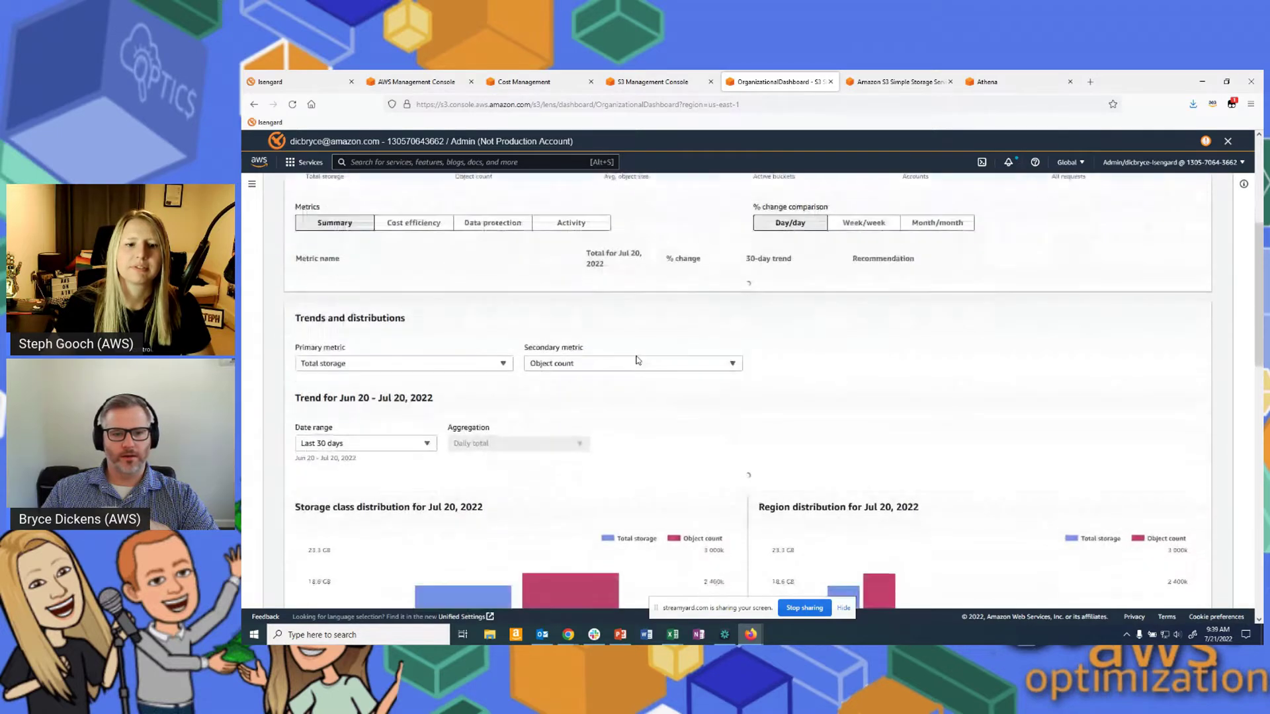
pyautogui.scroll(-3, 637, 359)
pyautogui.scroll(5, 562, 384)
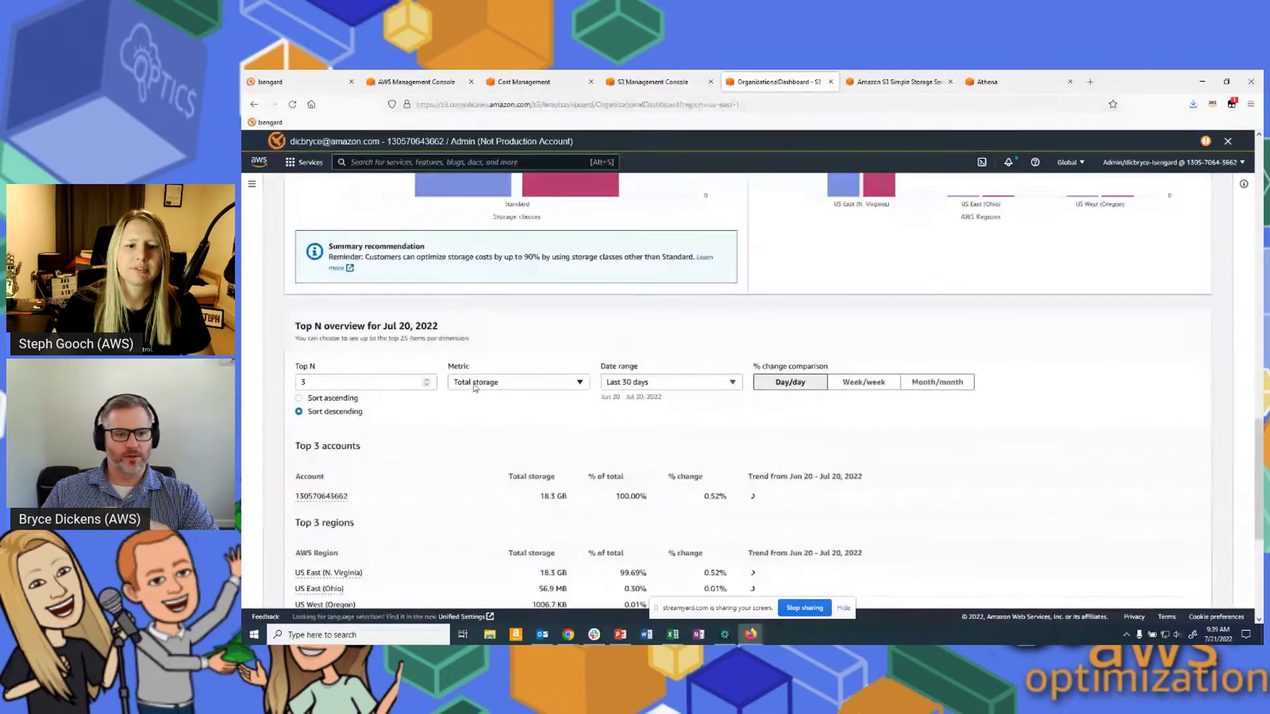
pyautogui.scroll(-1, 467, 412)
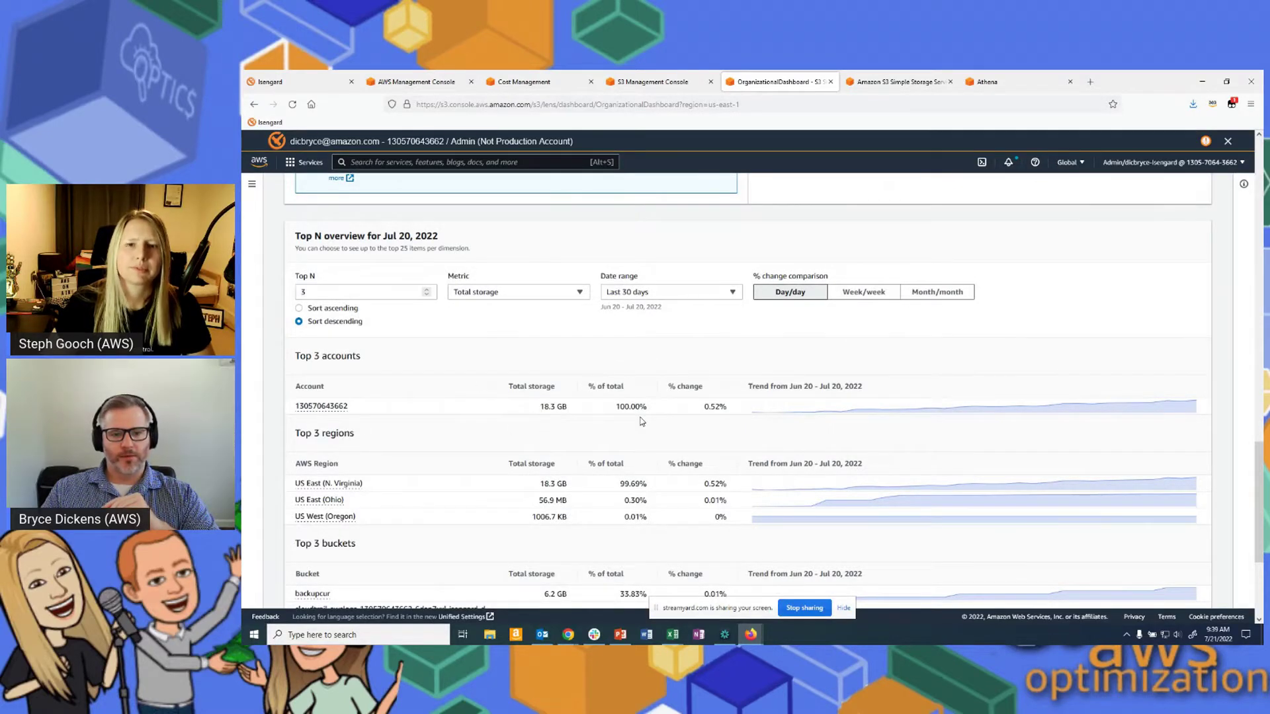
pyautogui.scroll(8, 645, 427)
pyautogui.scroll(10, 648, 437)
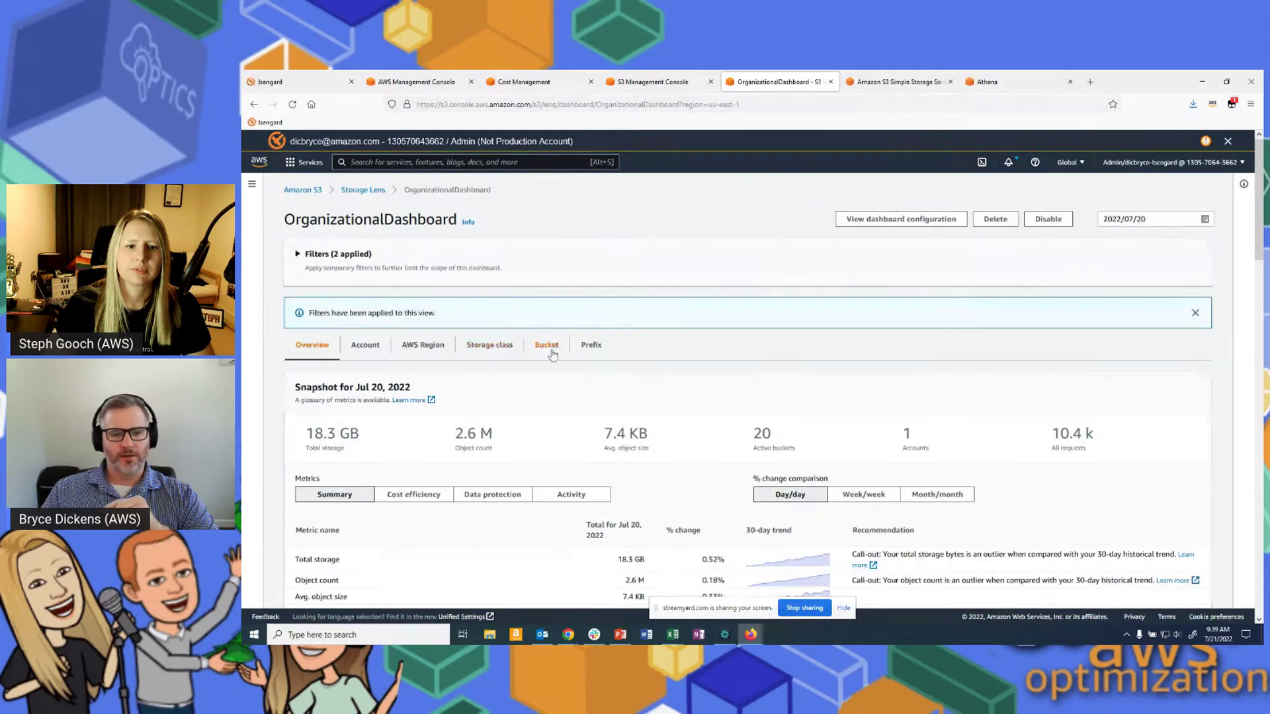
# Open the dashboard's Storage class view and examine the storage trend, bubble analysis and Storage classes summary table
pyautogui.click(493, 349)
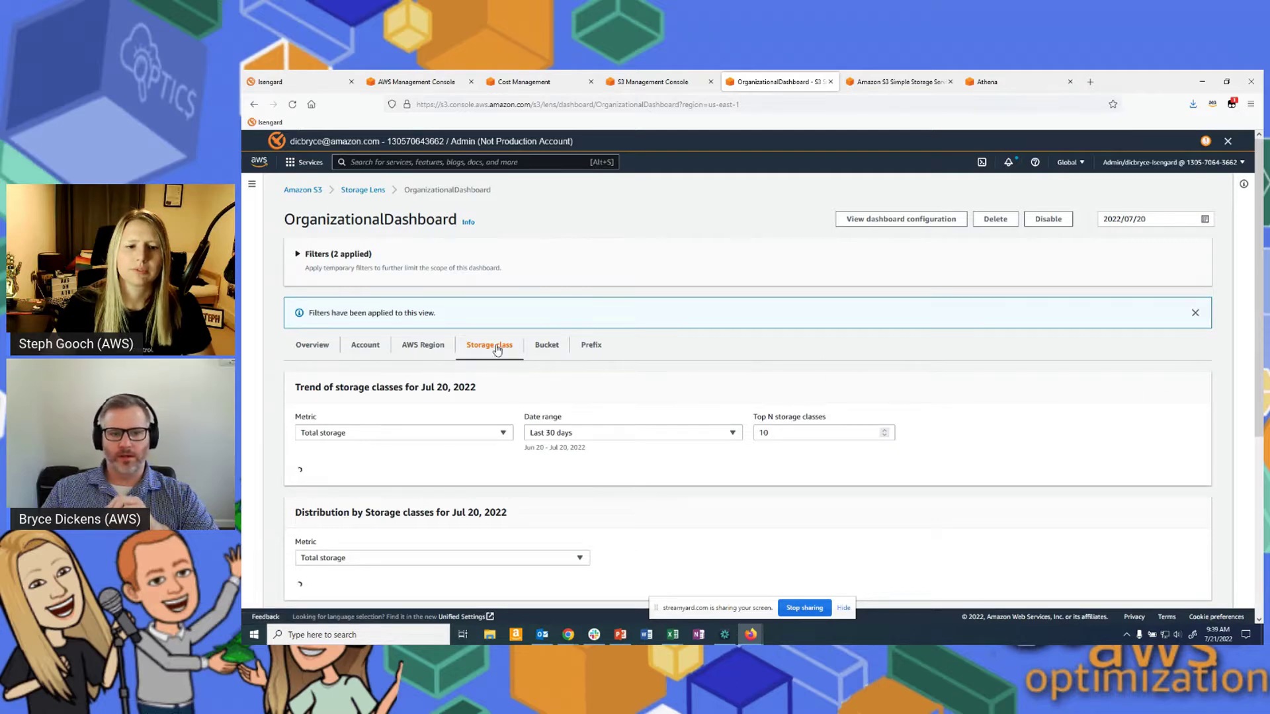
pyautogui.scroll(-7, 1073, 363)
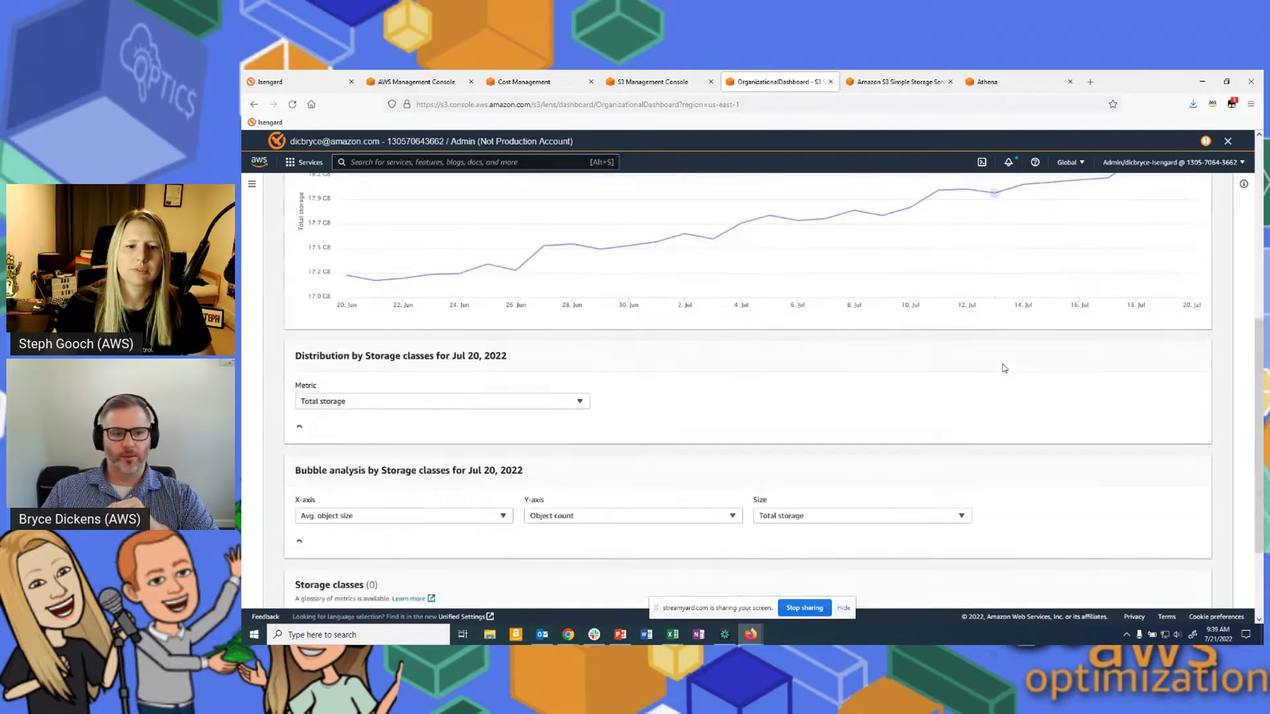
pyautogui.scroll(-6, 378, 463)
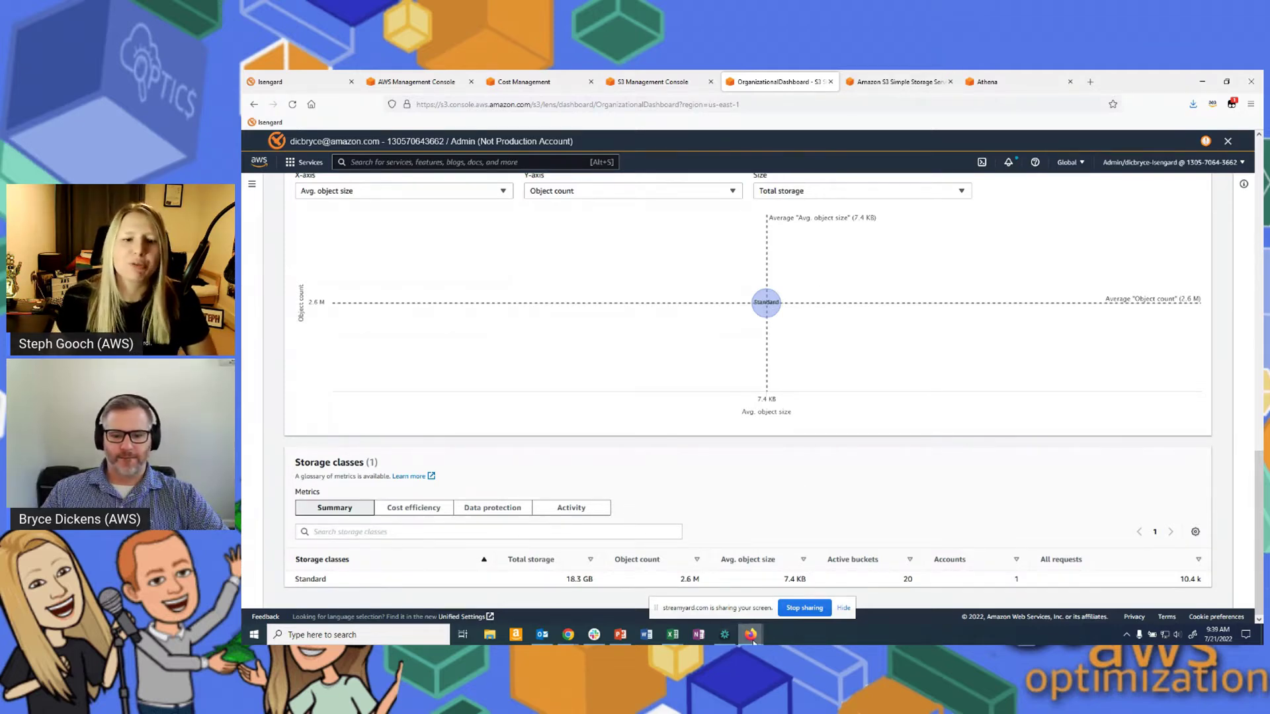
# Switch to the AWS Pricing Calculator window and close the Amazon S3 edit dialog to show the S3 Savings Validation estimate
pyautogui.moveTo(752, 637)
pyautogui.click(785, 596)
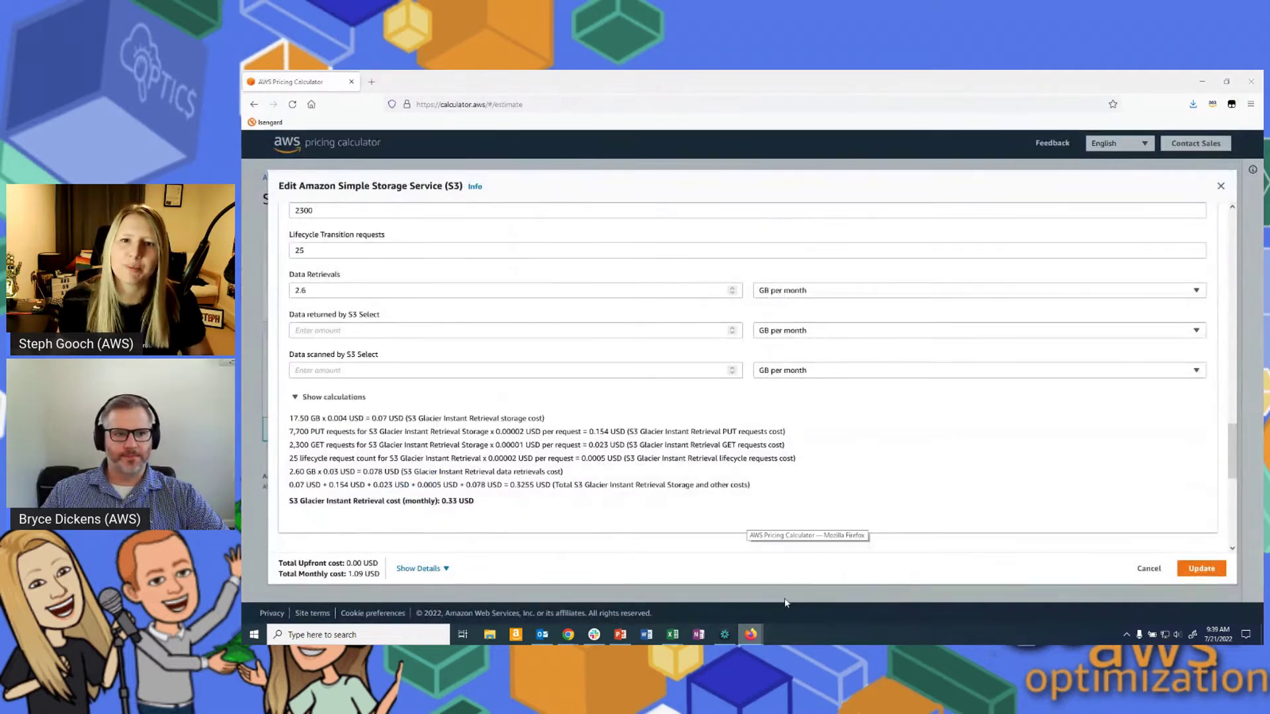
pyautogui.click(1221, 188)
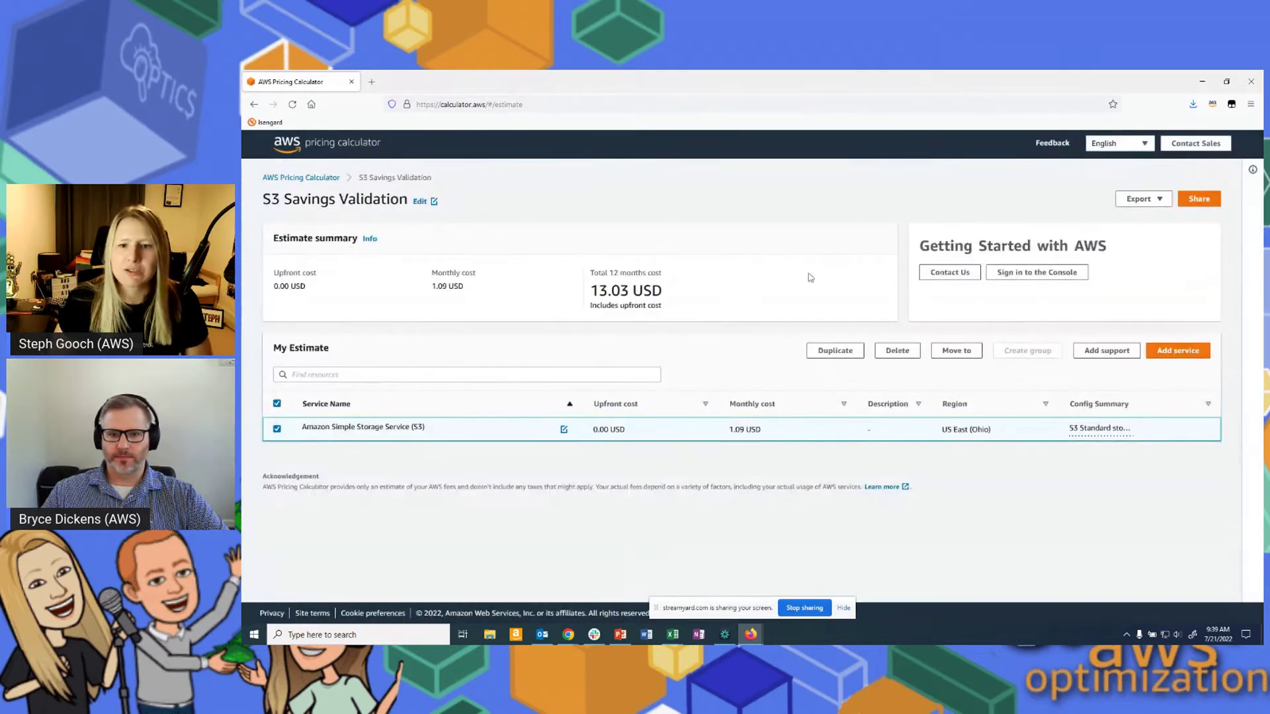
pyautogui.rightClick(311, 181)
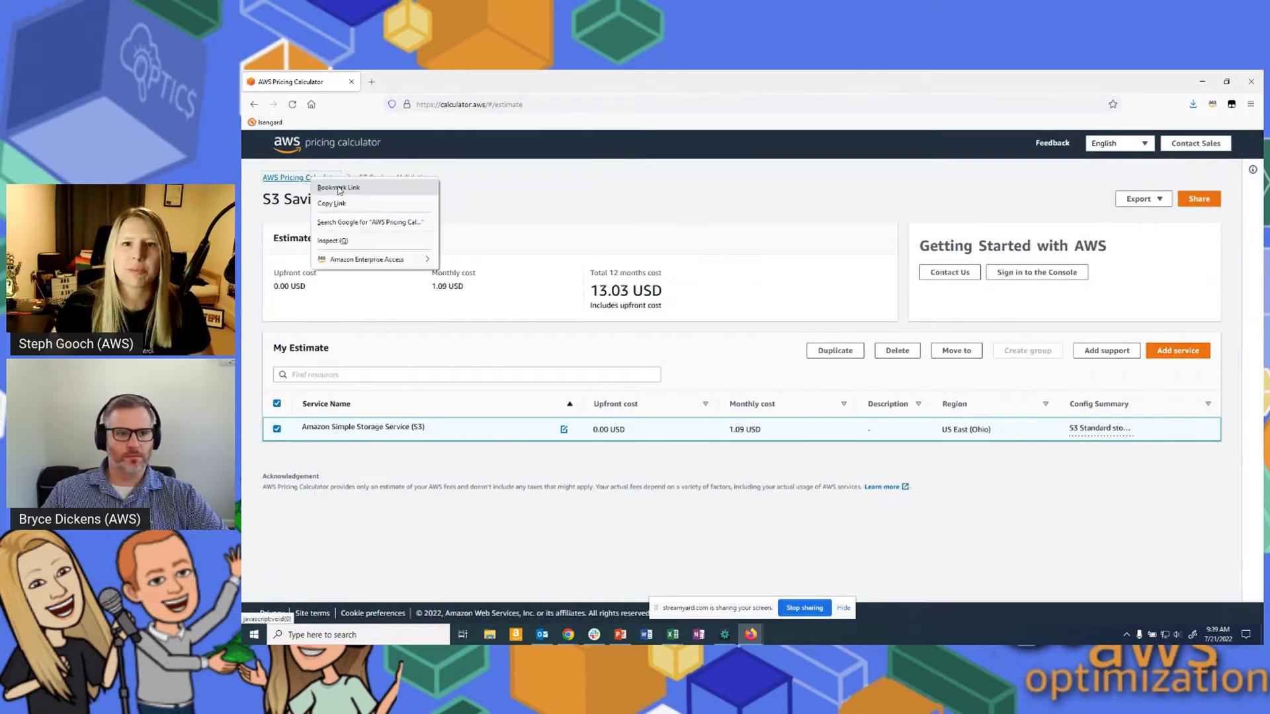
pyautogui.click(350, 238)
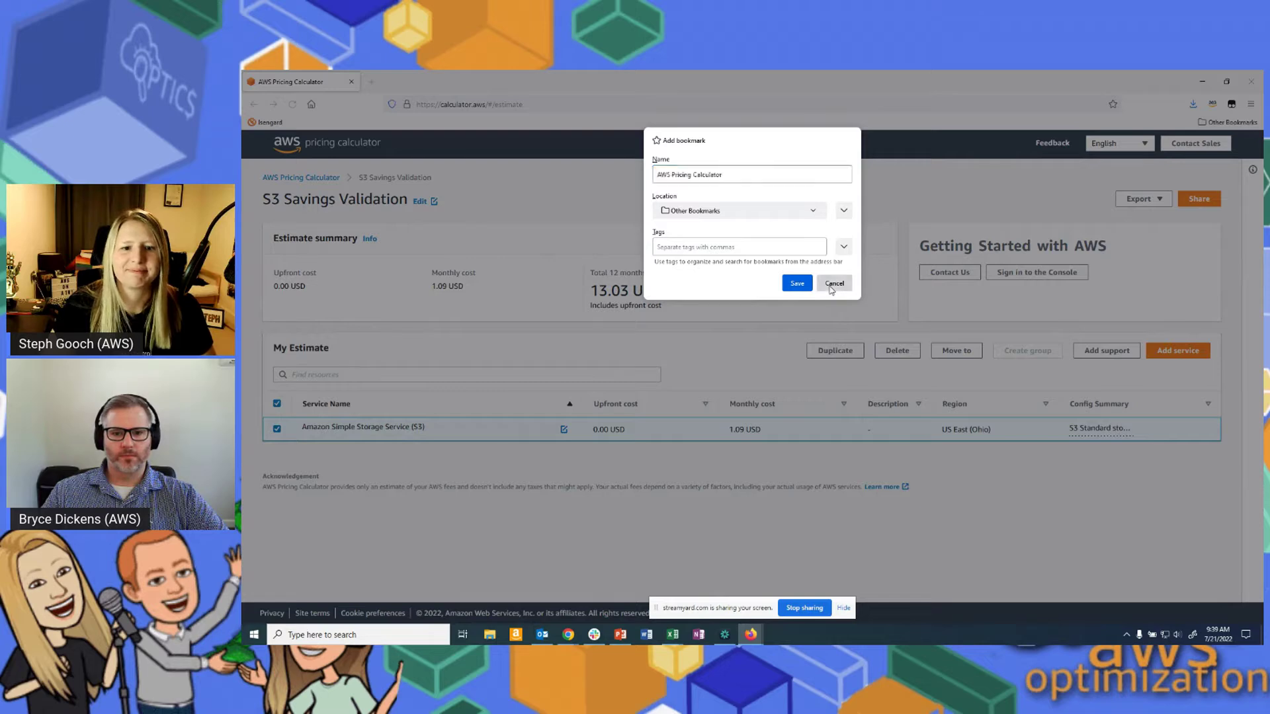
pyautogui.click(834, 285)
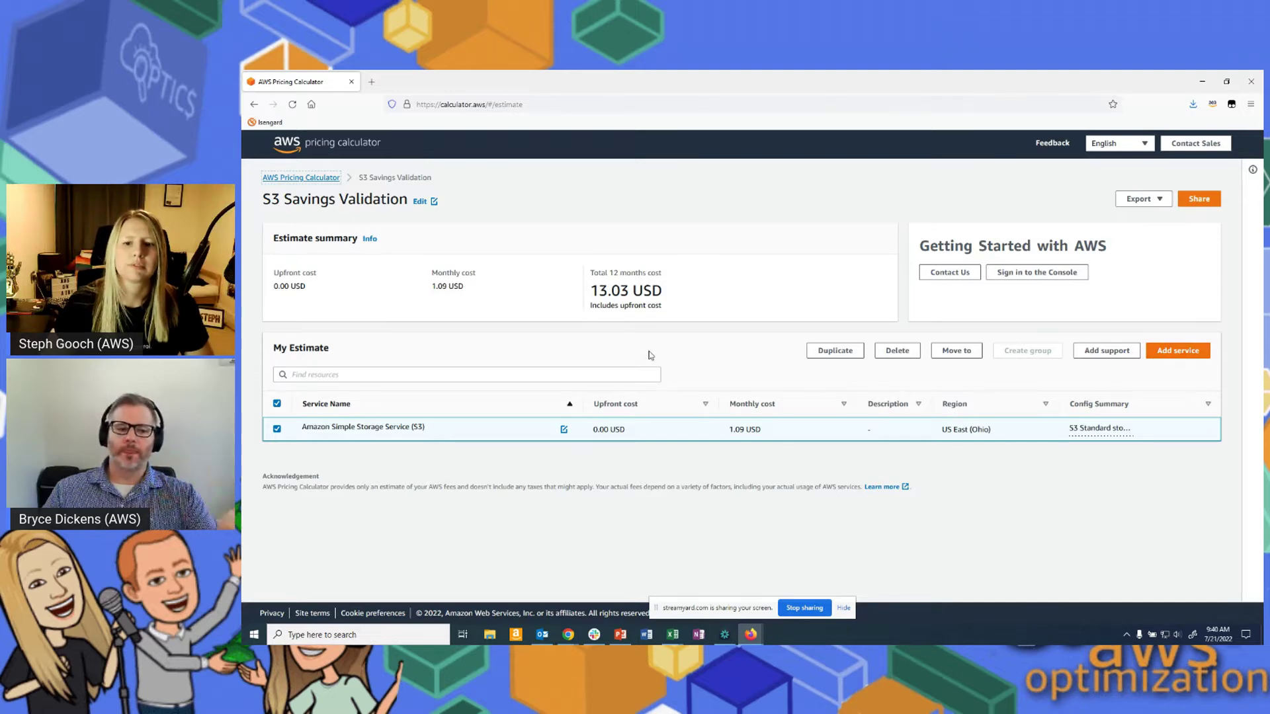
# Open the estimate's Amazon Simple Storage Service (S3) entry for editing and review its region and selected storage classes
pyautogui.click(565, 431)
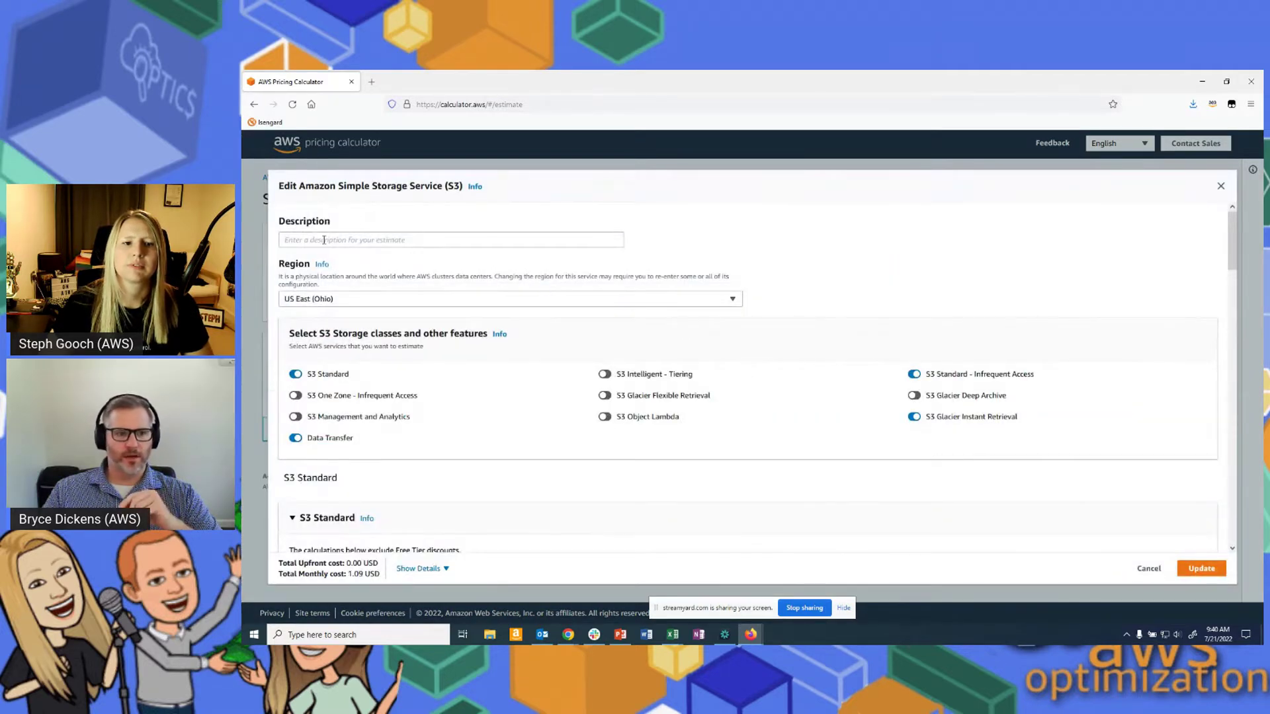
pyautogui.click(323, 240)
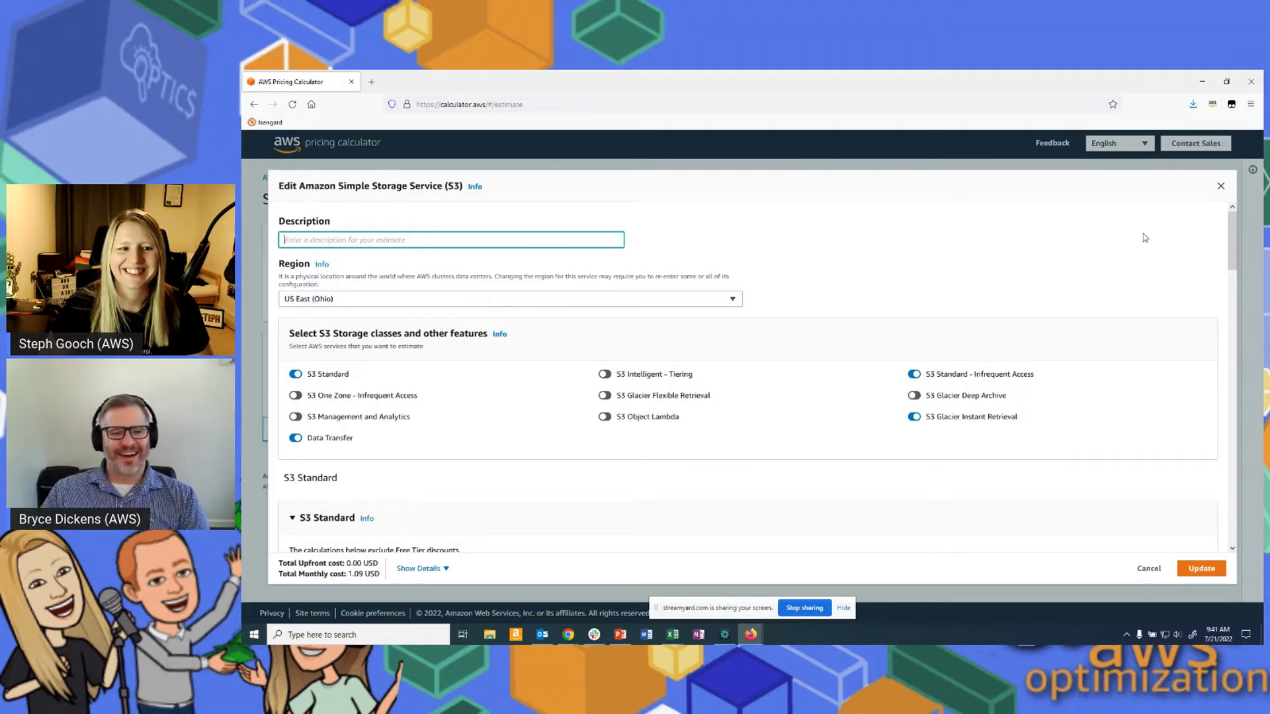
pyautogui.moveTo(1233, 217); pyautogui.dragTo(1228, 244)
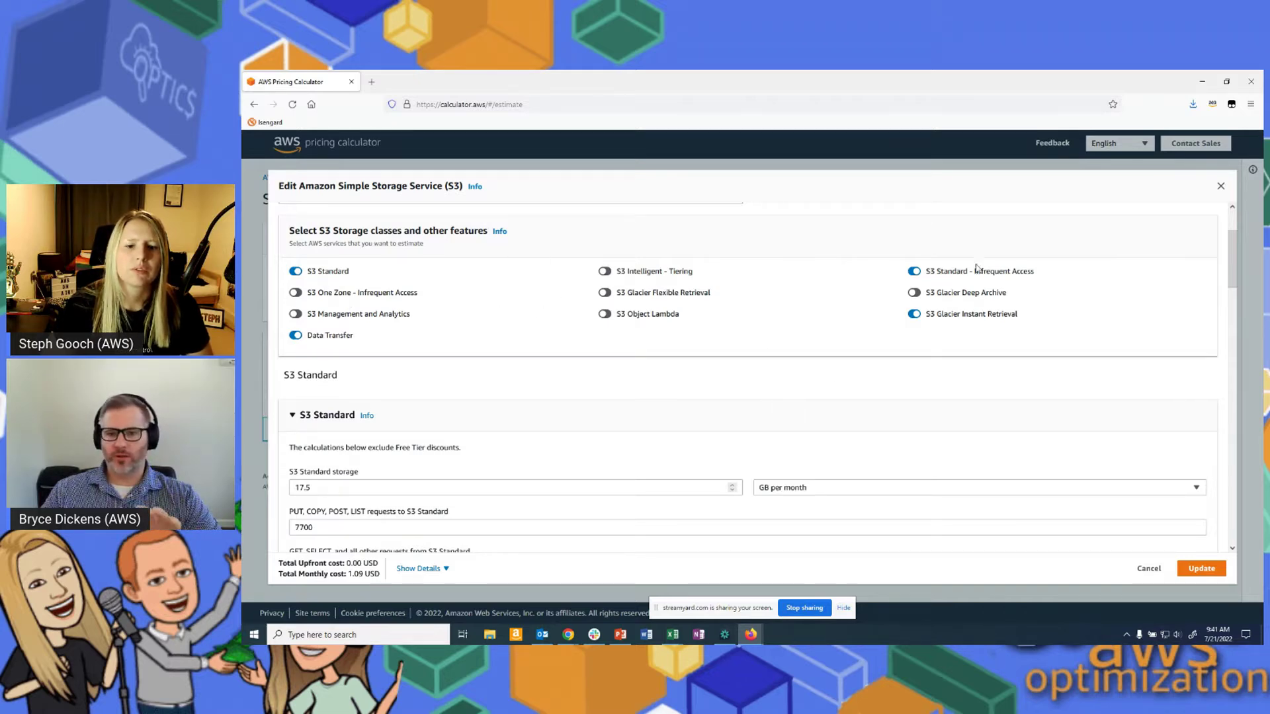
# Inspect the S3 Standard inputs for storage, PUT and GET requests, and data returned by S3 Select
pyautogui.moveTo(1232, 238); pyautogui.dragTo(1233, 274)
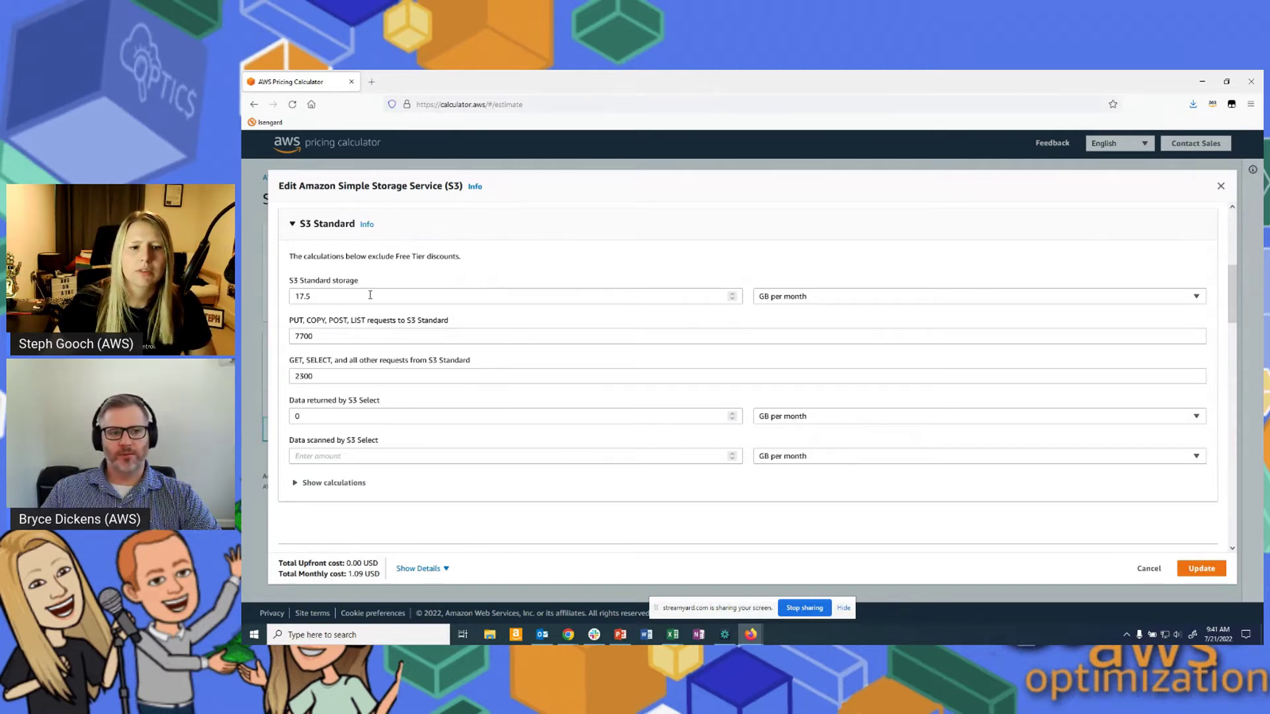
pyautogui.click(334, 339)
pyautogui.moveTo(333, 339); pyautogui.dragTo(296, 336)
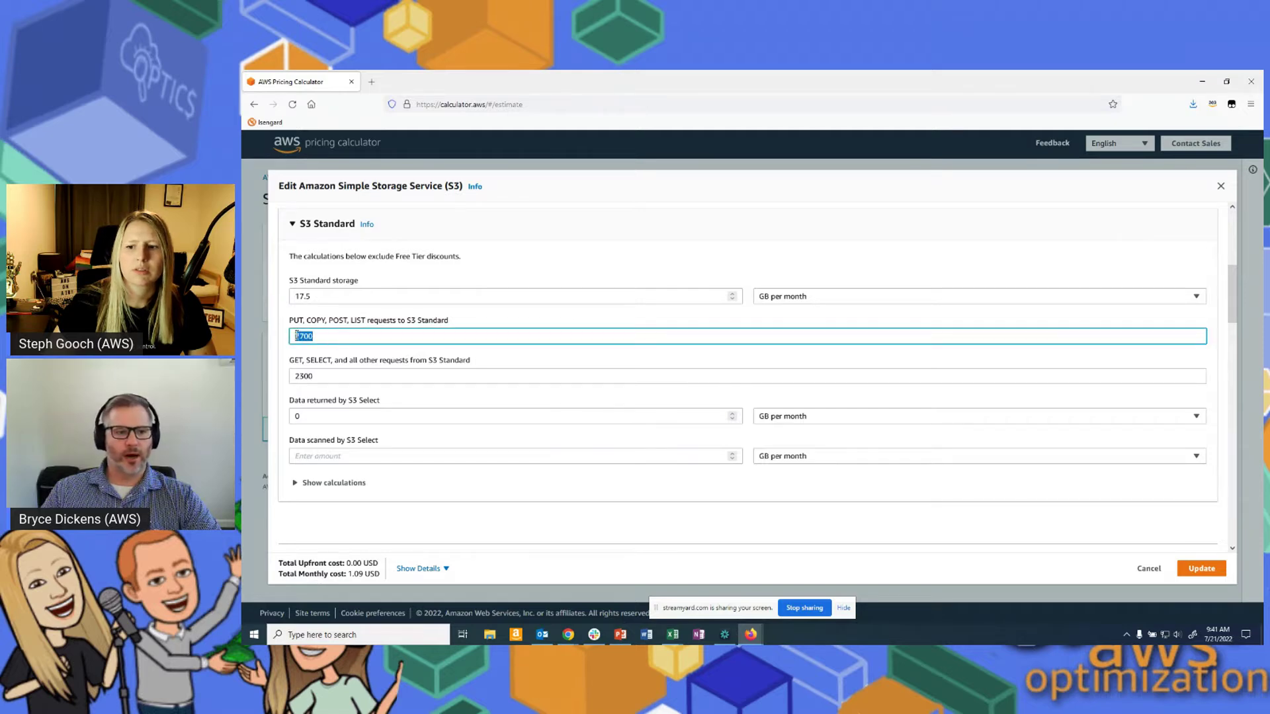
pyautogui.click(356, 376)
pyautogui.click(408, 415)
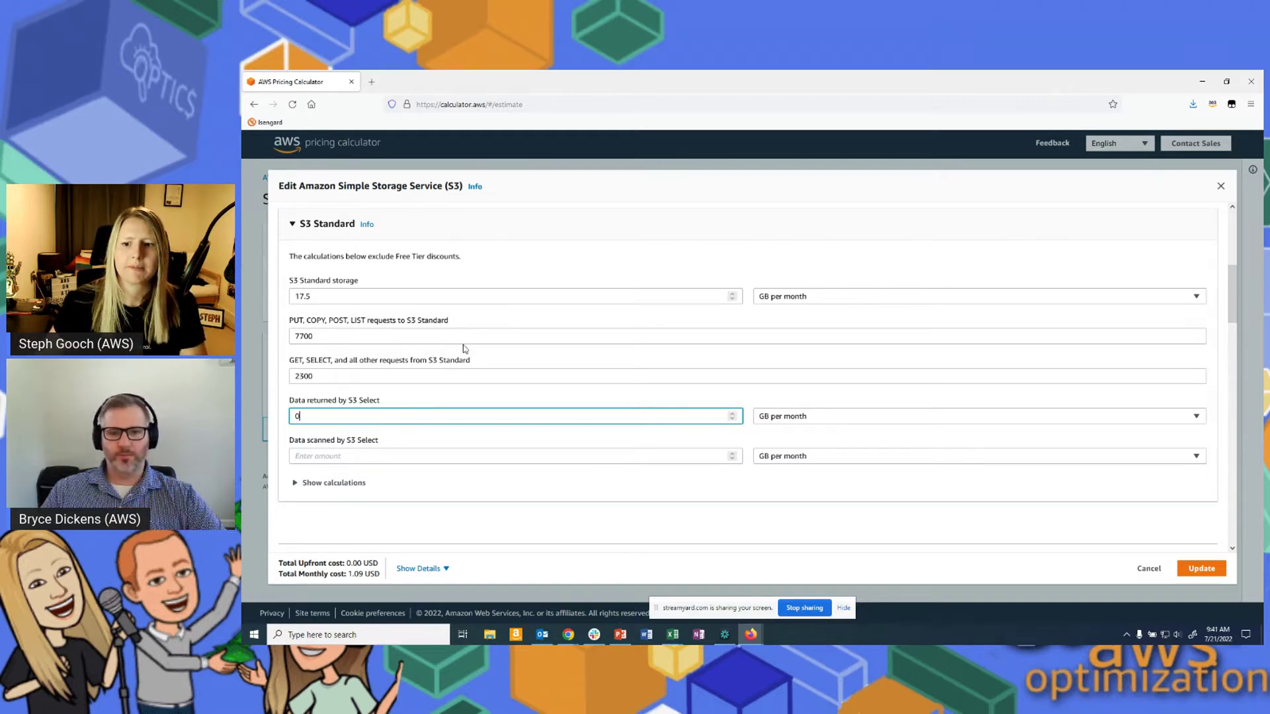
# Switch back to the Storage Lens dashboard and check the Standard class's total storage and object count
pyautogui.hotkey('alt', 'Tab')
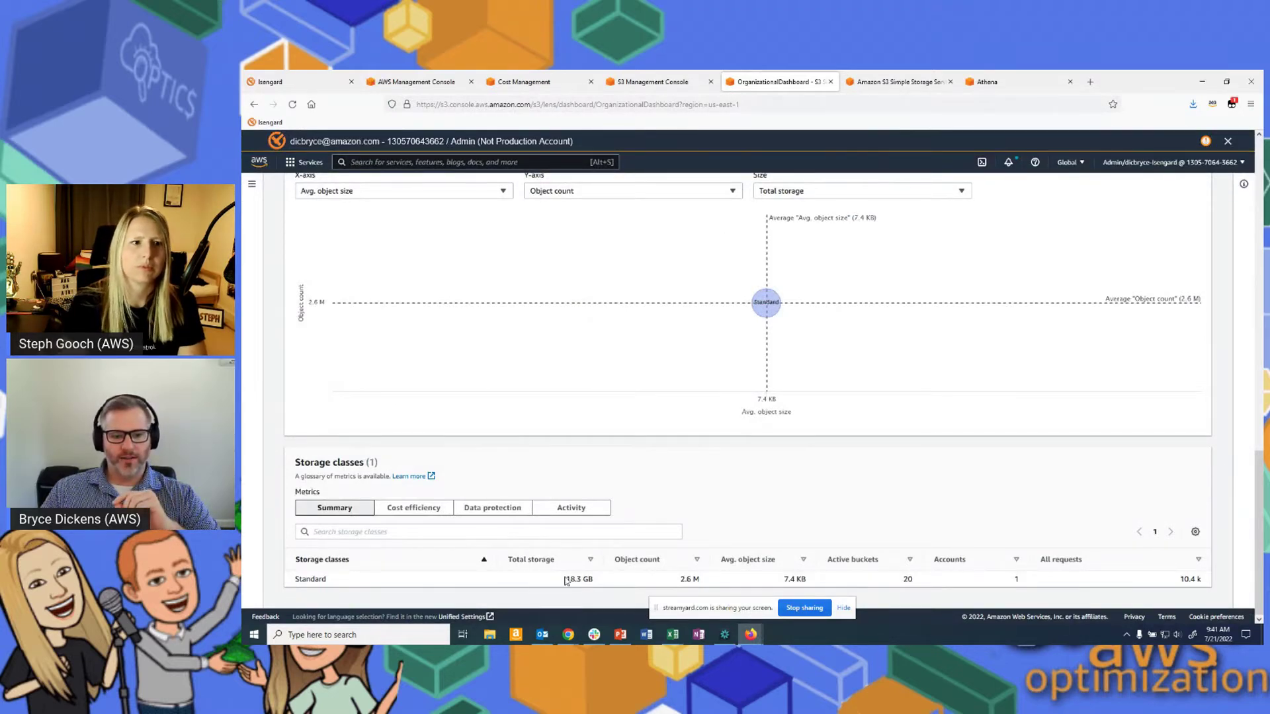
pyautogui.moveTo(565, 580); pyautogui.dragTo(597, 582)
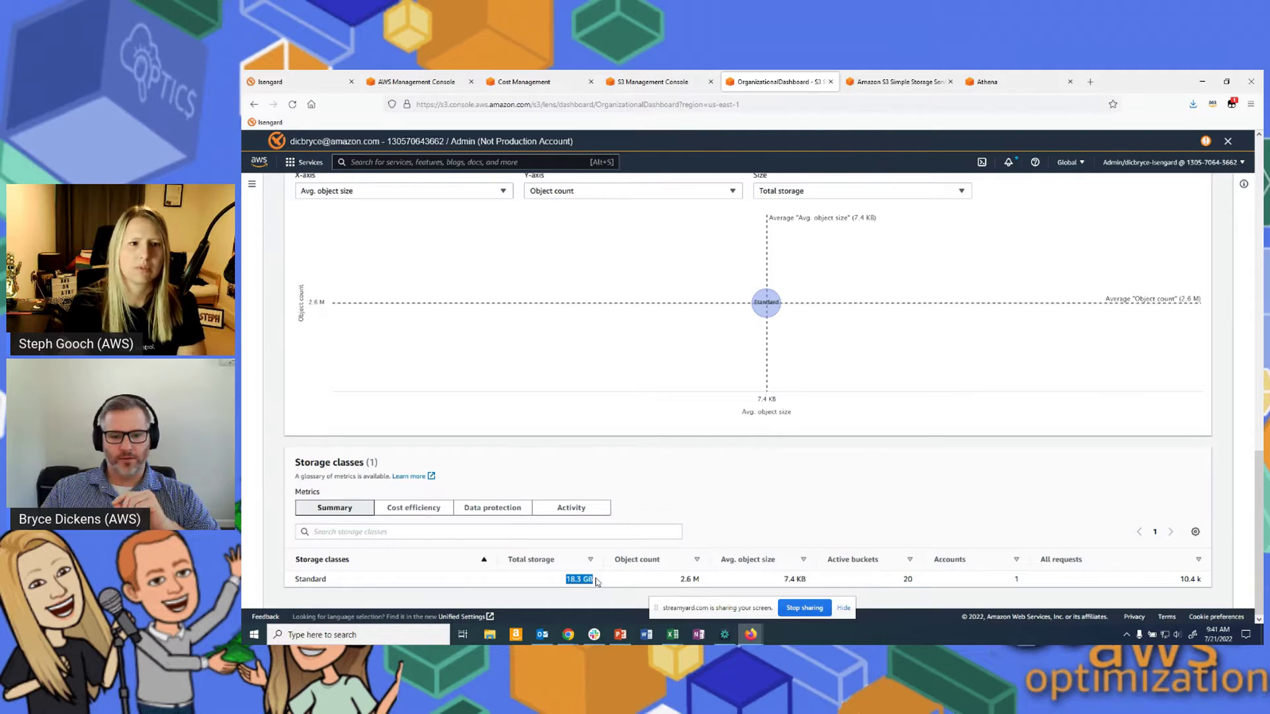
pyautogui.moveTo(679, 580); pyautogui.dragTo(701, 582)
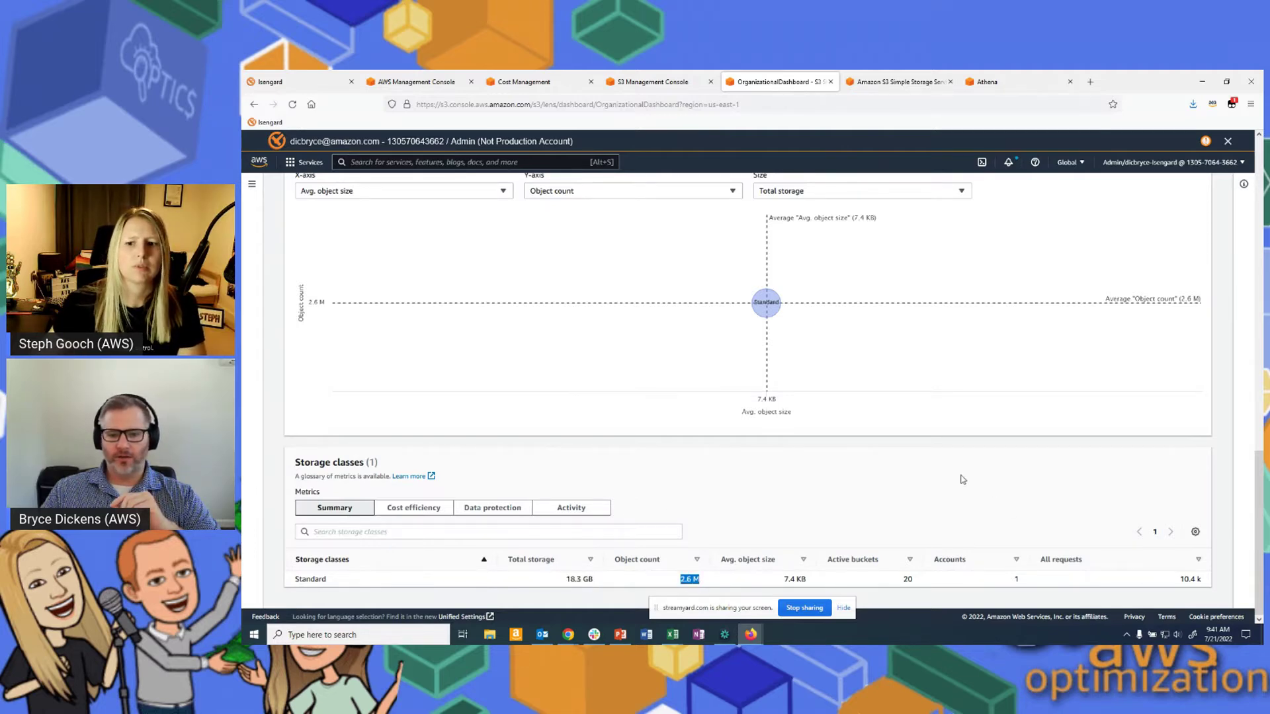
# Show the Activity metrics in the Storage classes table and examine the request counts, bytes downloaded, retrieval rate and bytes uploaded
pyautogui.click(565, 508)
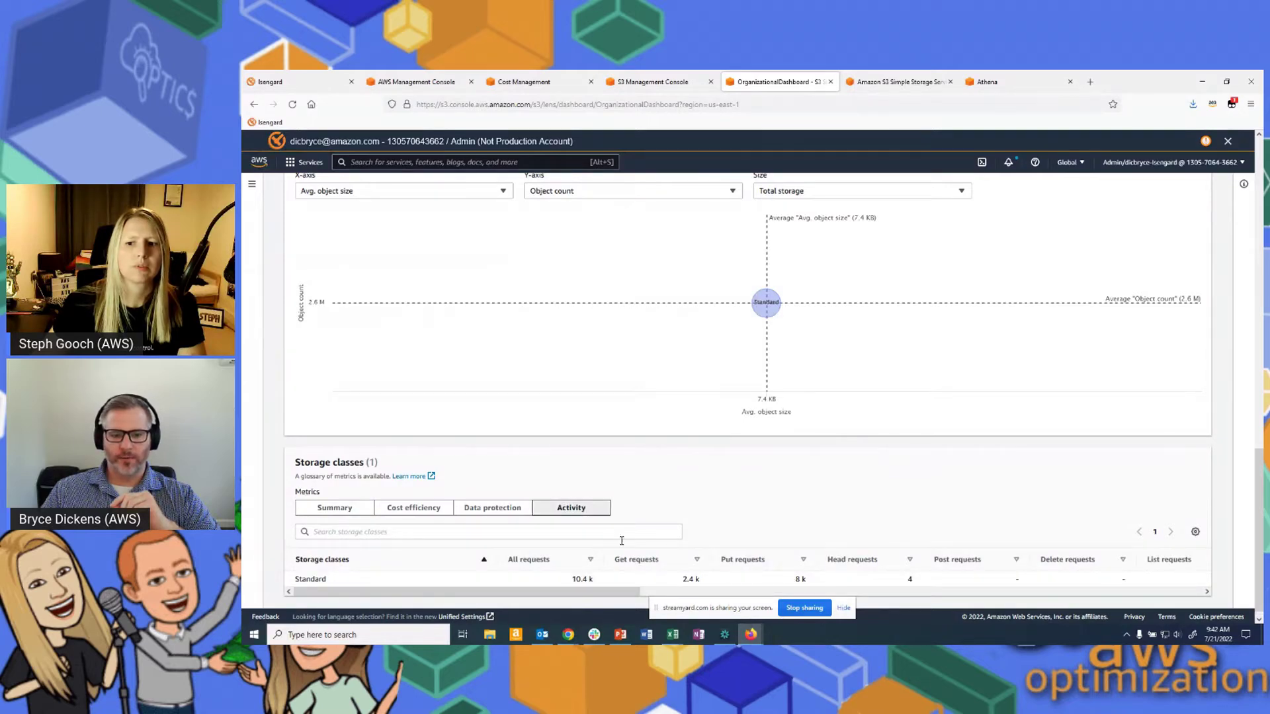
pyautogui.moveTo(598, 593); pyautogui.dragTo(686, 595)
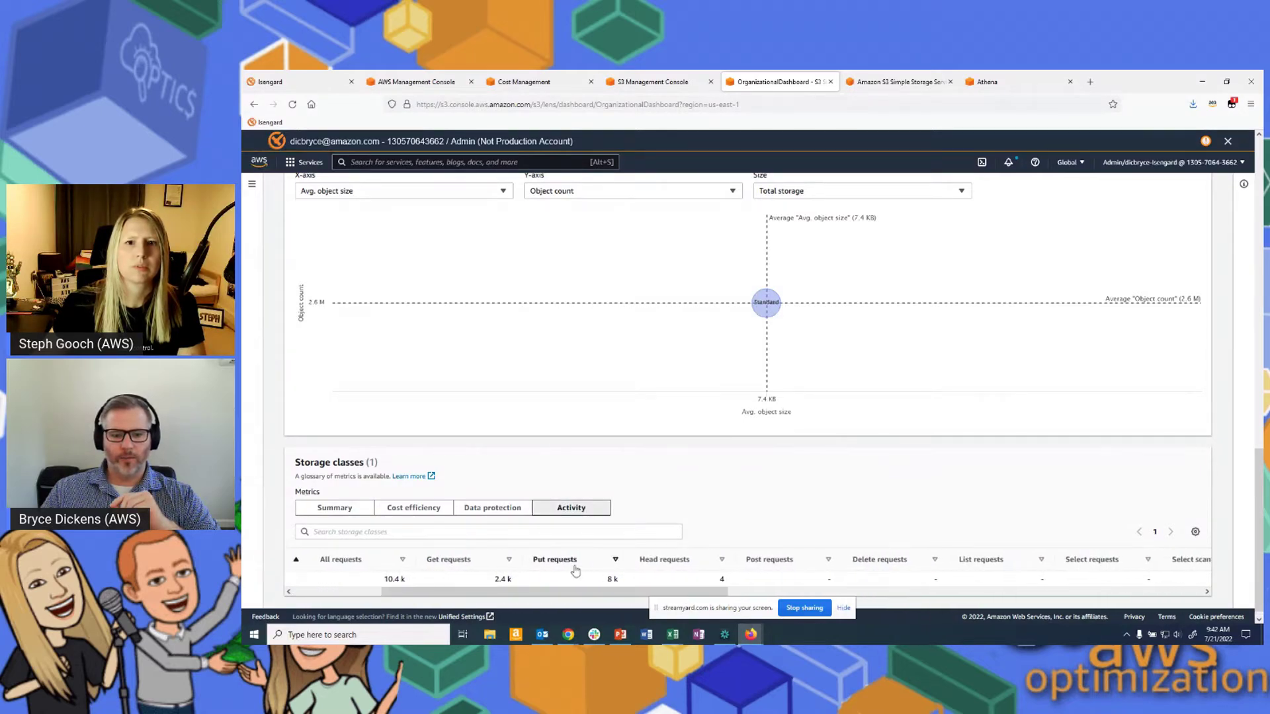
pyautogui.click(669, 562)
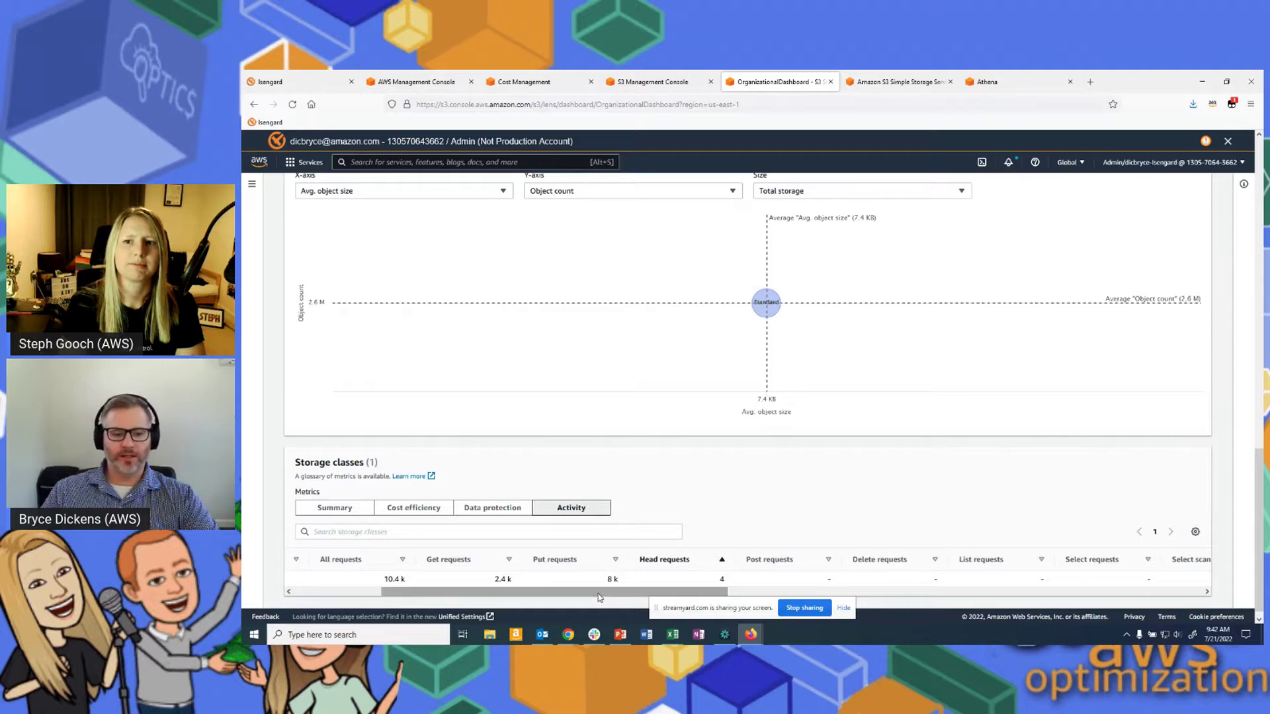
pyautogui.hscroll(-5, 597, 596)
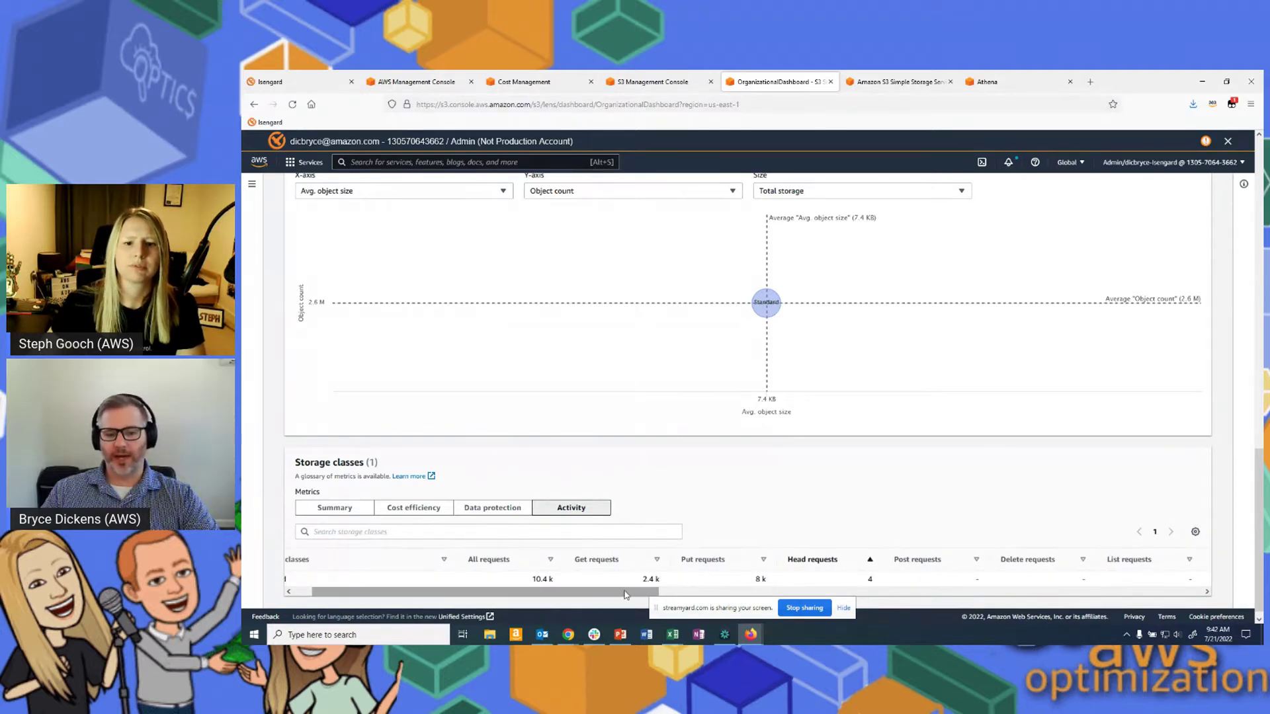
pyautogui.hscroll(-1, 610, 596)
pyautogui.hscroll(-2, 610, 596)
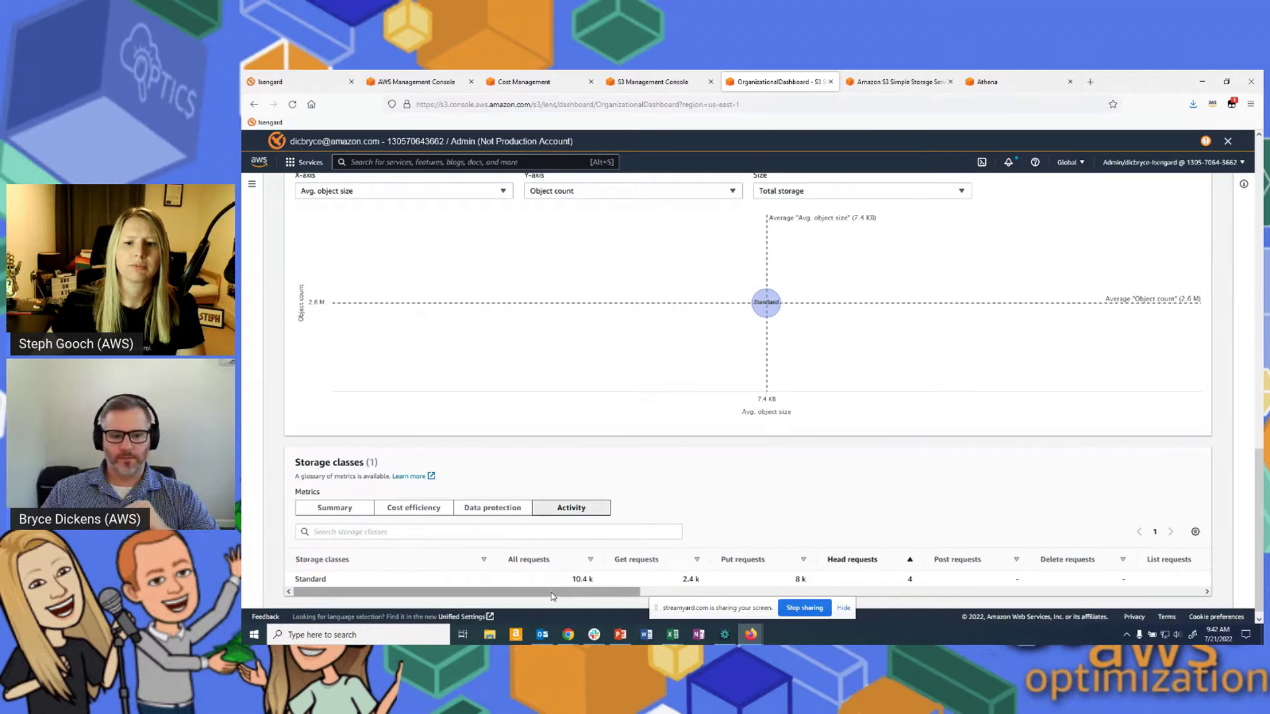
pyautogui.hscroll(2, 552, 596)
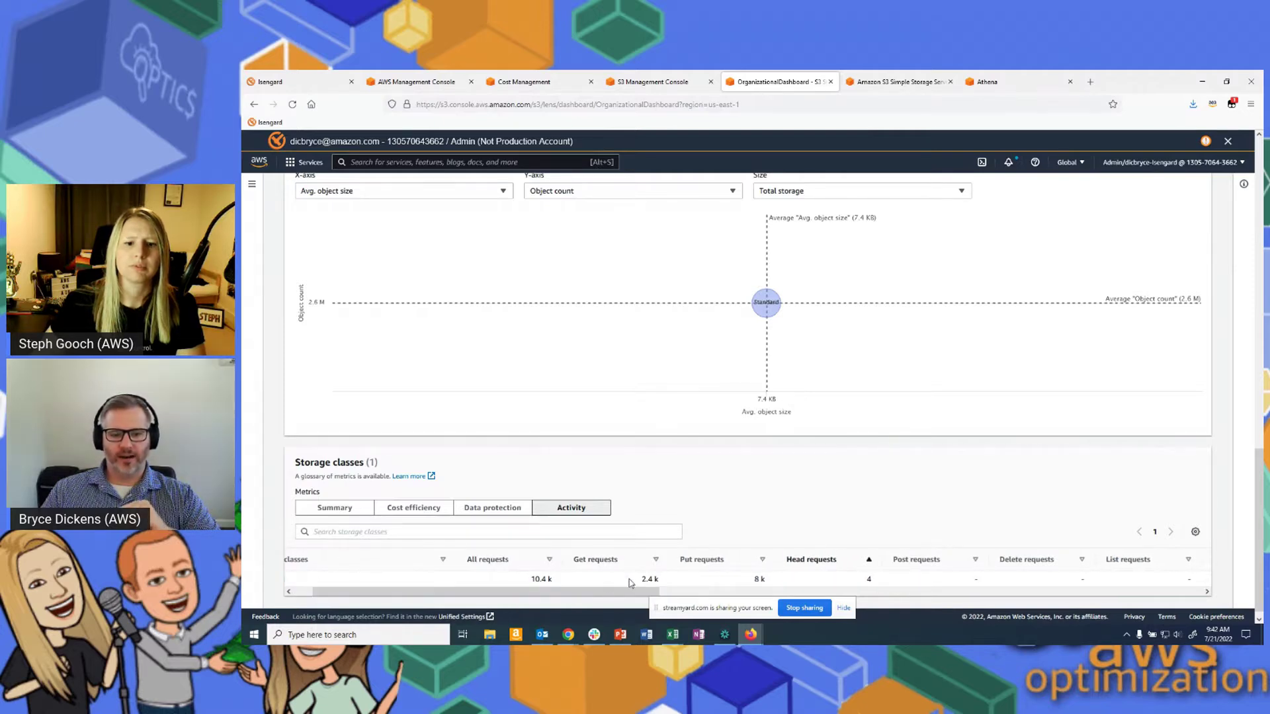
pyautogui.moveTo(635, 592); pyautogui.dragTo(1078, 594)
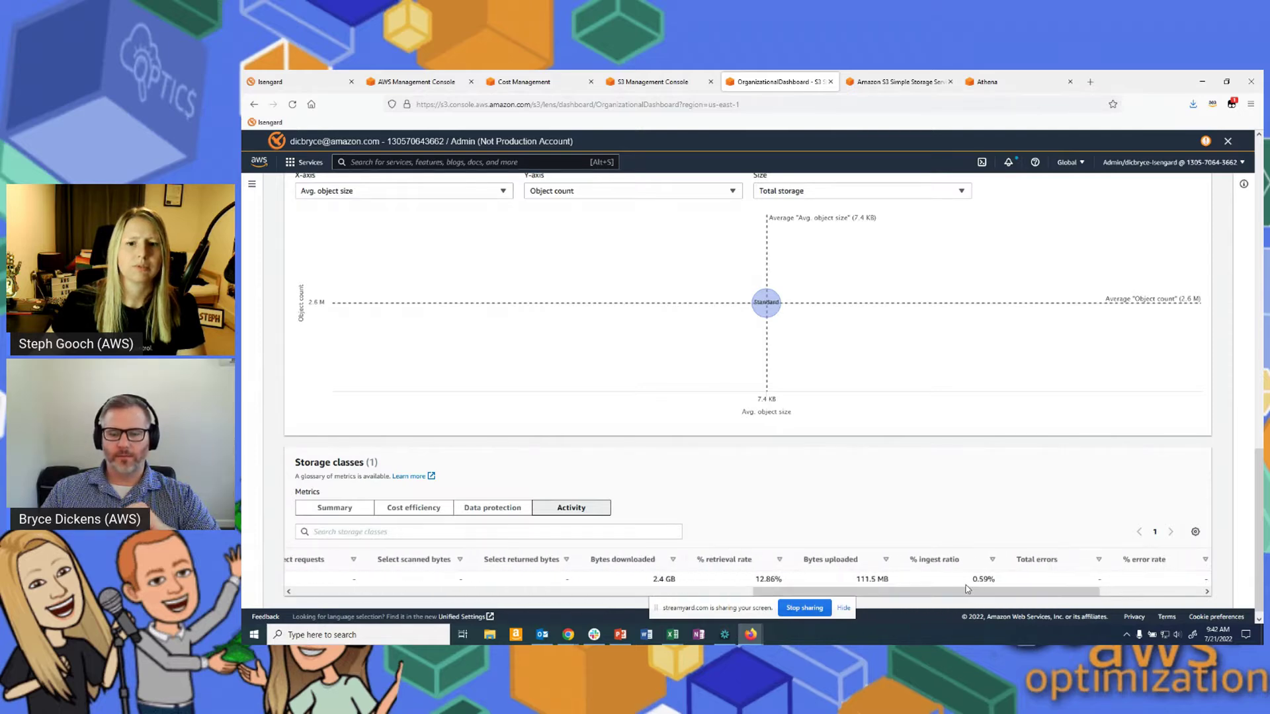
# Return to the AWS Pricing Calculator and review the S3 Standard - Infrequent Access inputs, including lifecycle transition requests and data retrievals
pyautogui.hotkey('alt', 'Tab')
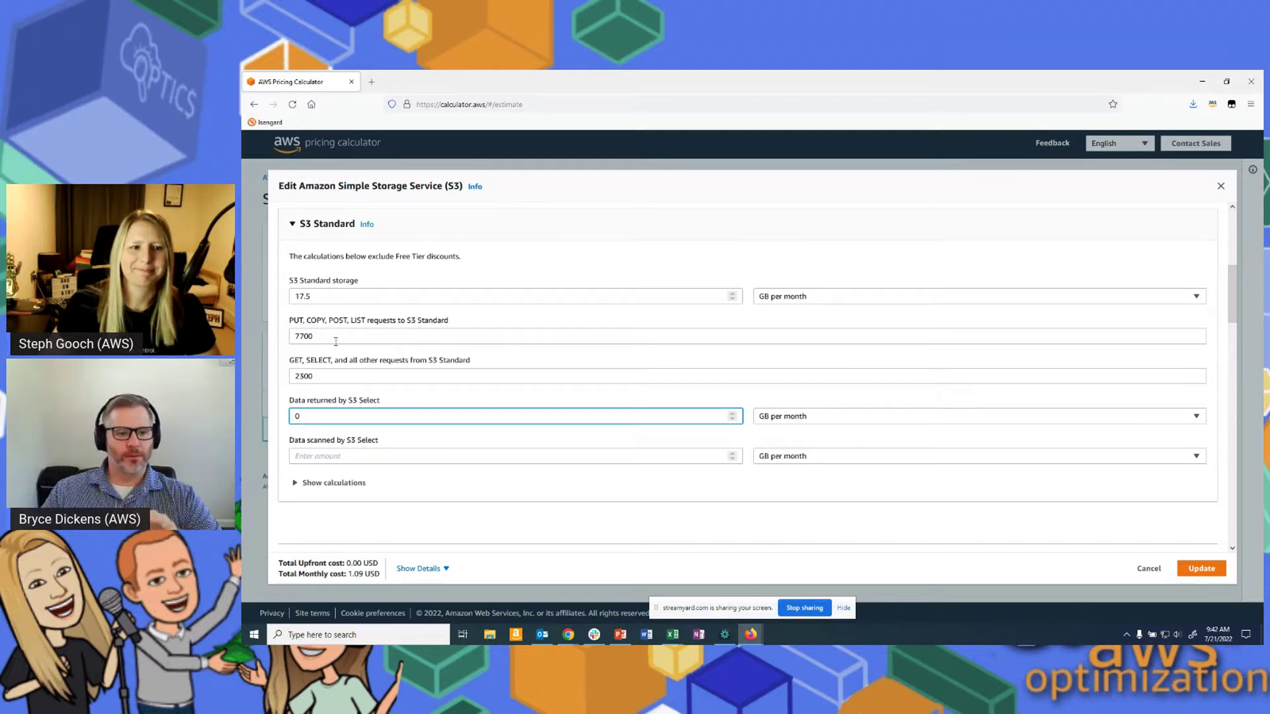
pyautogui.scroll(-3, 1237, 321)
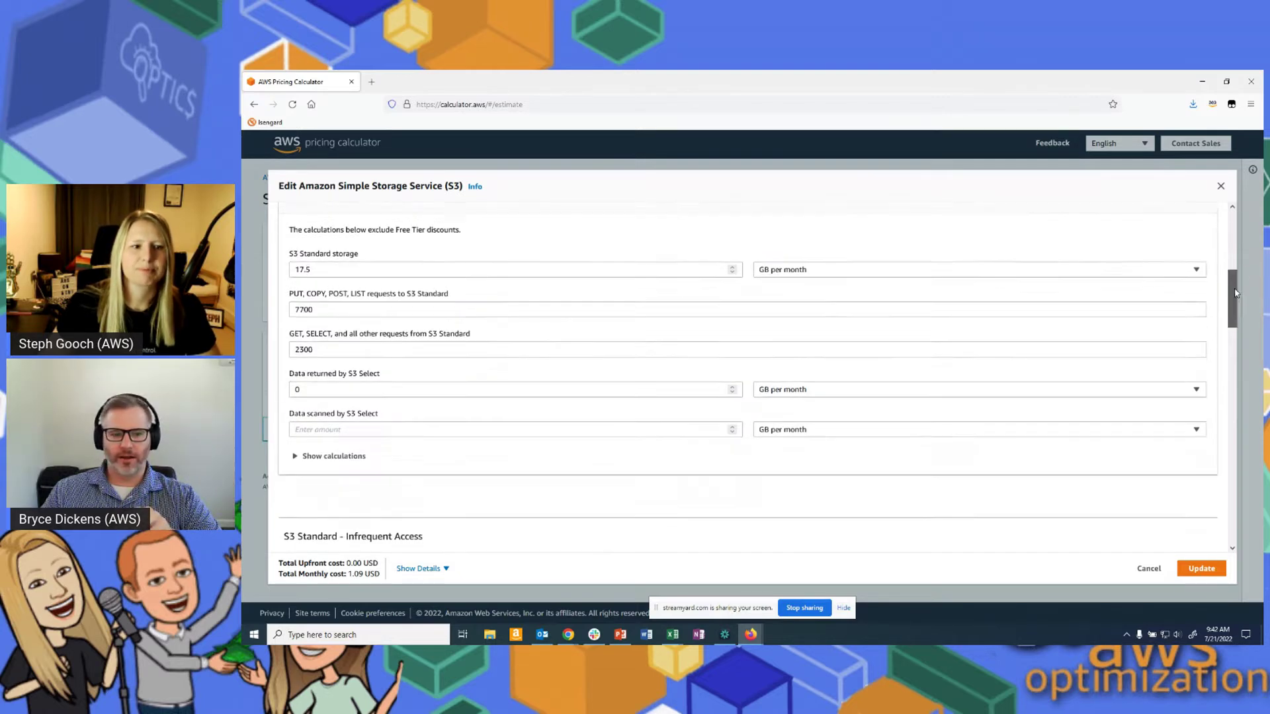
pyautogui.scroll(-3, 1237, 321)
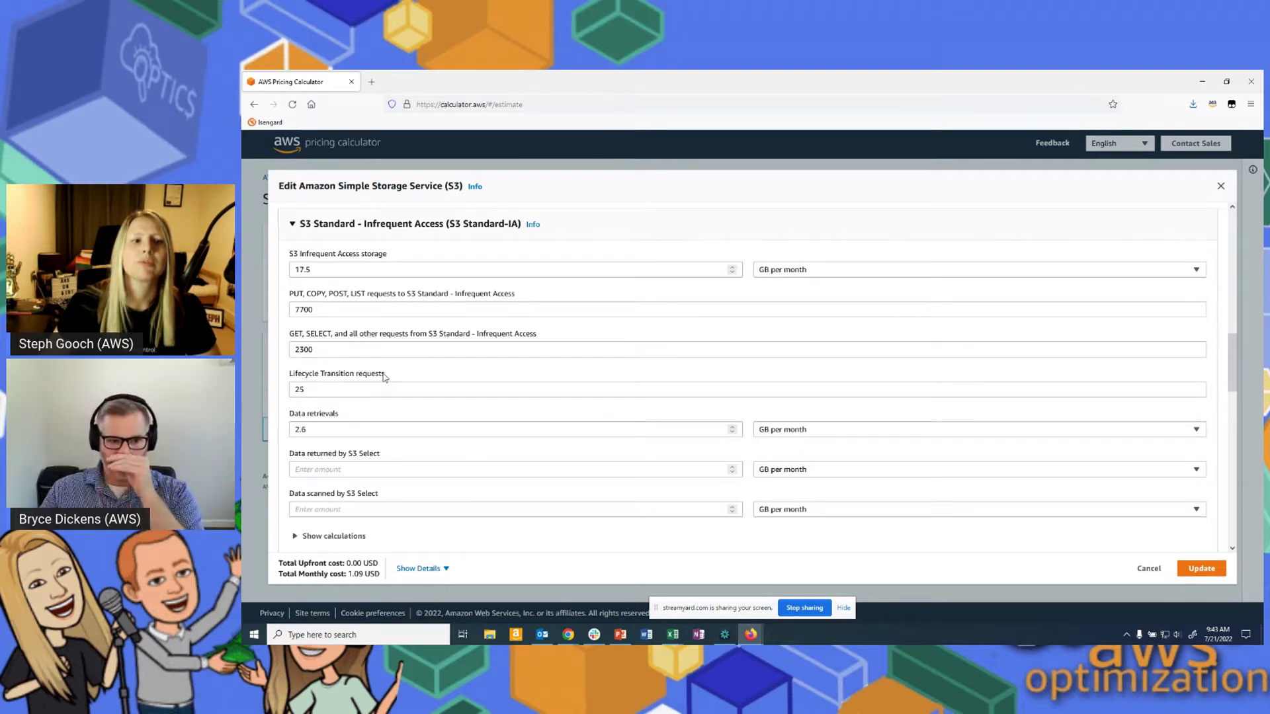
# Check the S3 Standard-IA lifecycle transition requests value against the Standard class's object count in the Storage Lens Summary metrics
pyautogui.moveTo(318, 393); pyautogui.dragTo(291, 390)
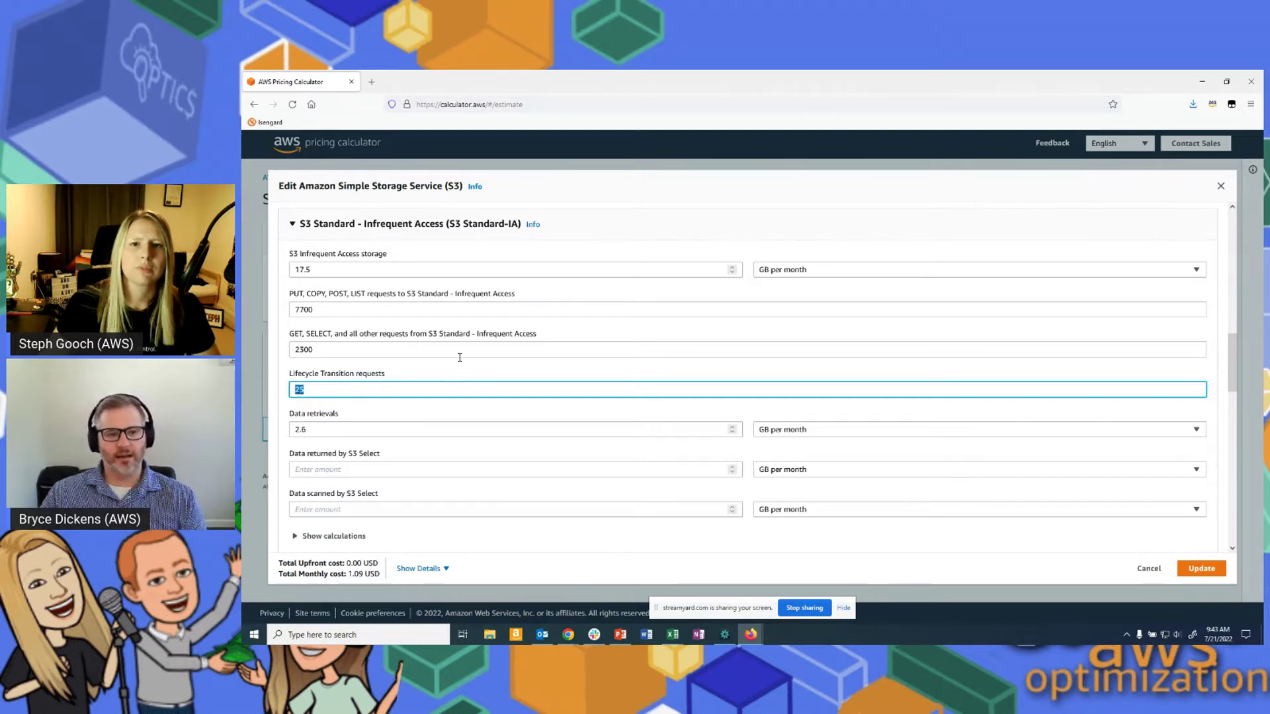
pyautogui.hotkey('alt', 'Tab')
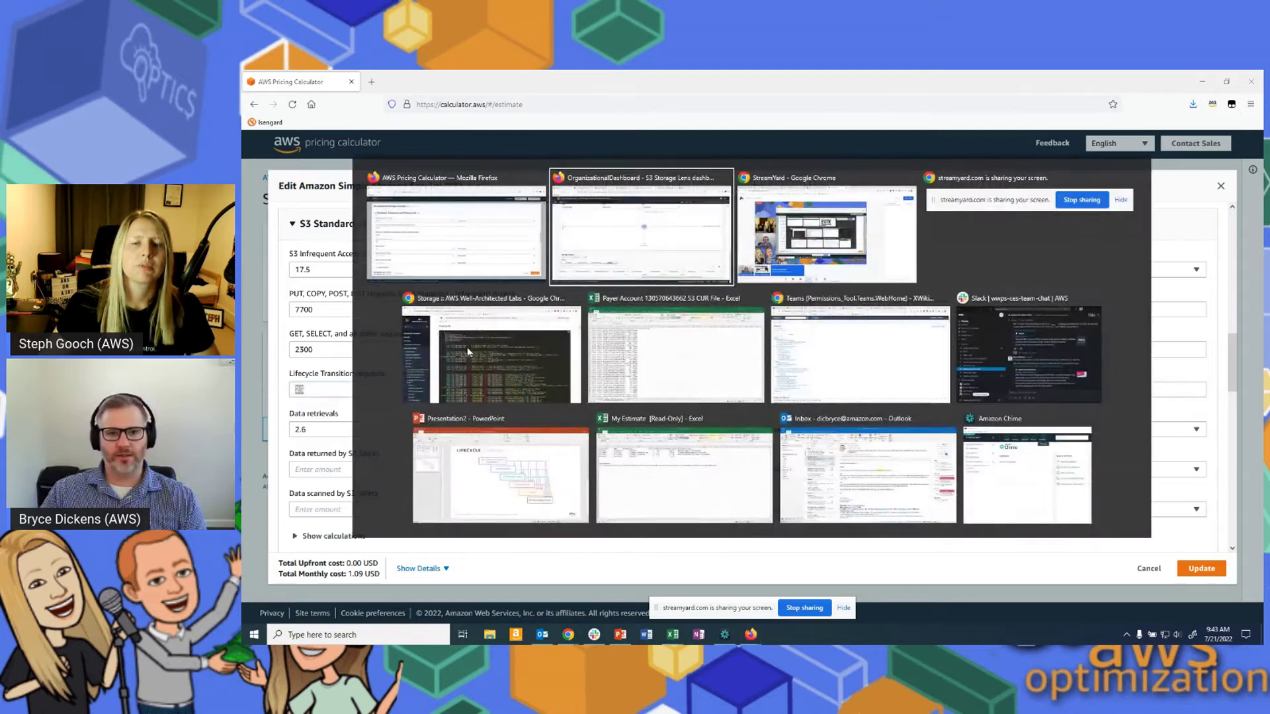
pyautogui.moveTo(845, 593); pyautogui.dragTo(452, 601)
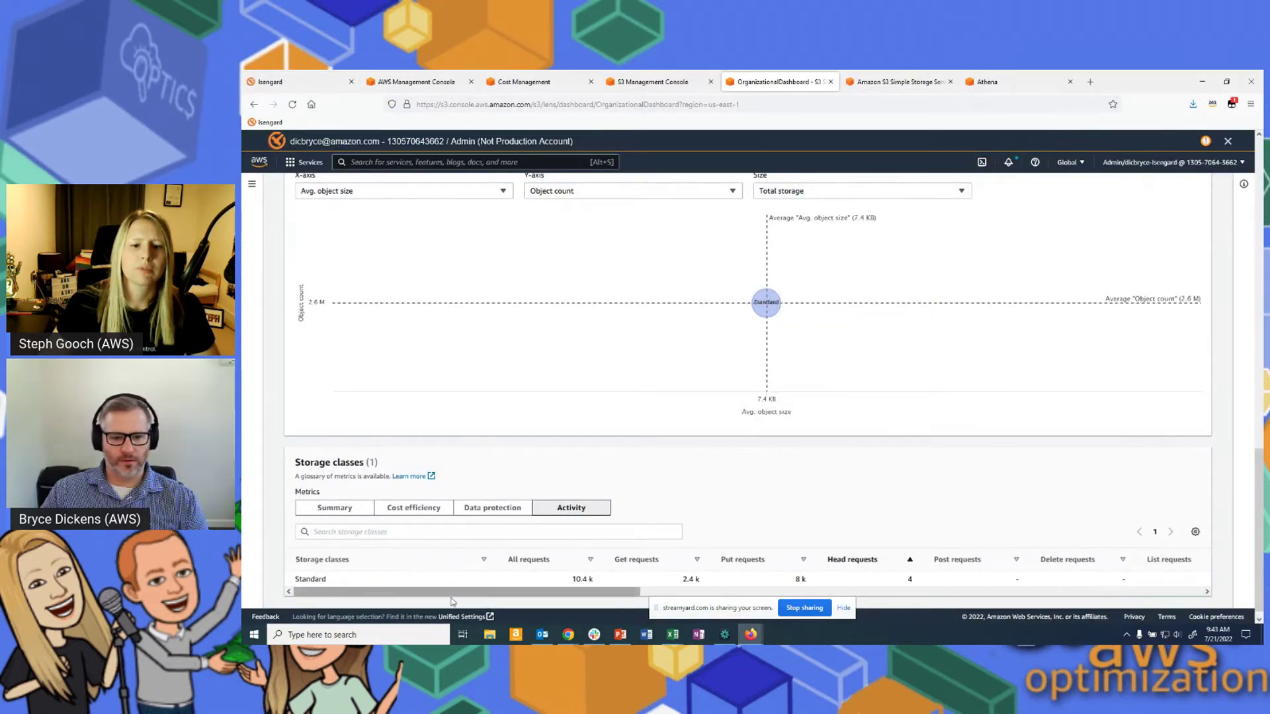
pyautogui.click(324, 508)
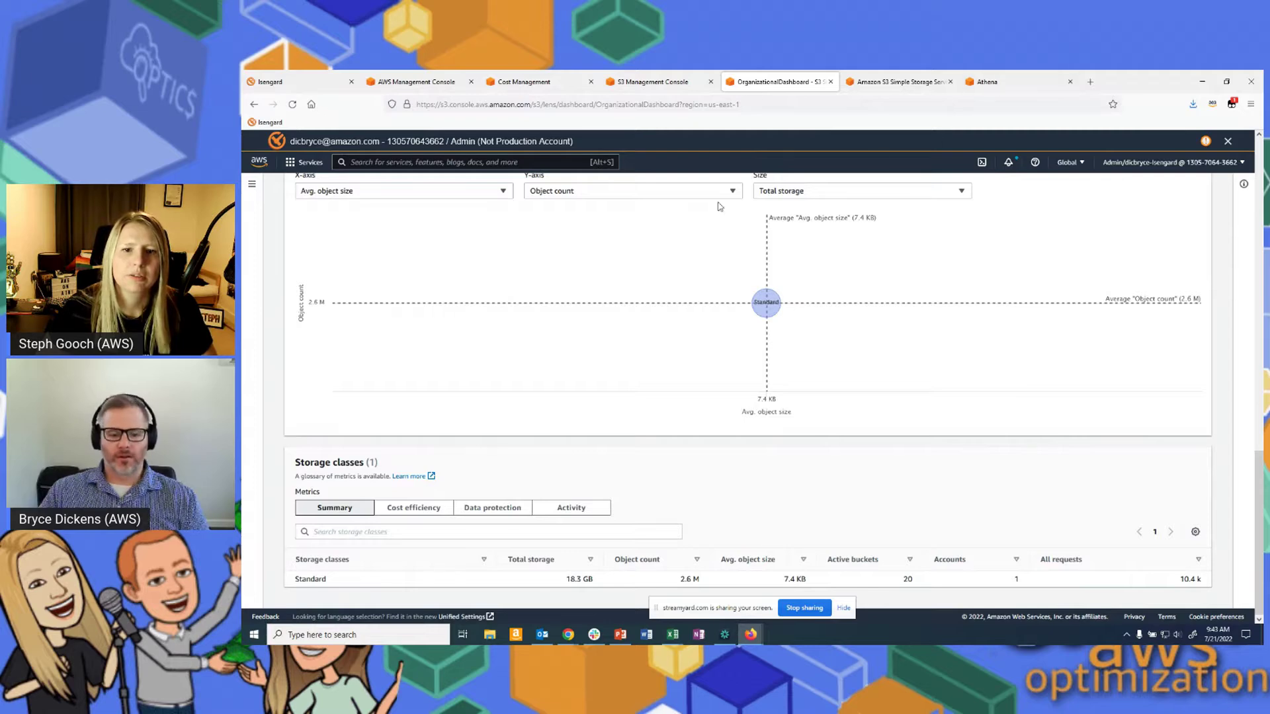
# Return to the AWS Pricing Calculator and try to set the S3 Standard-IA lifecycle transition requests to 2.5
pyautogui.hotkey('alt', 'Tab')
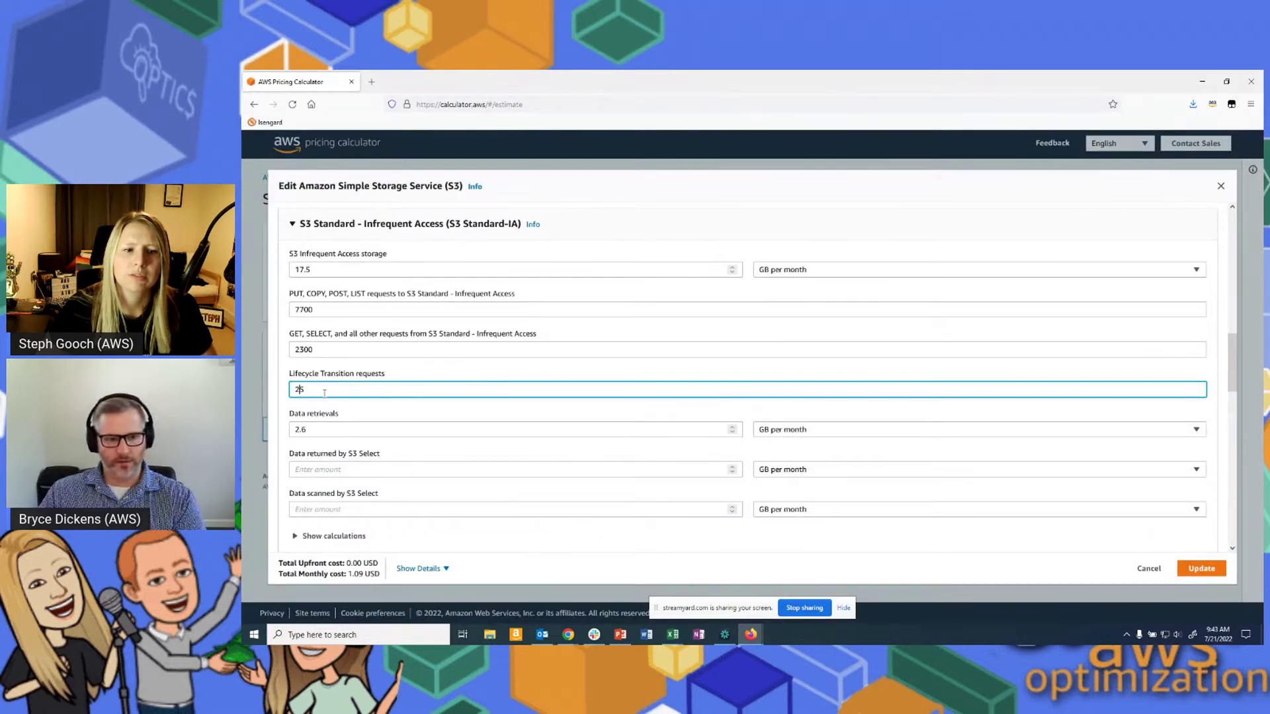
pyautogui.write('.')
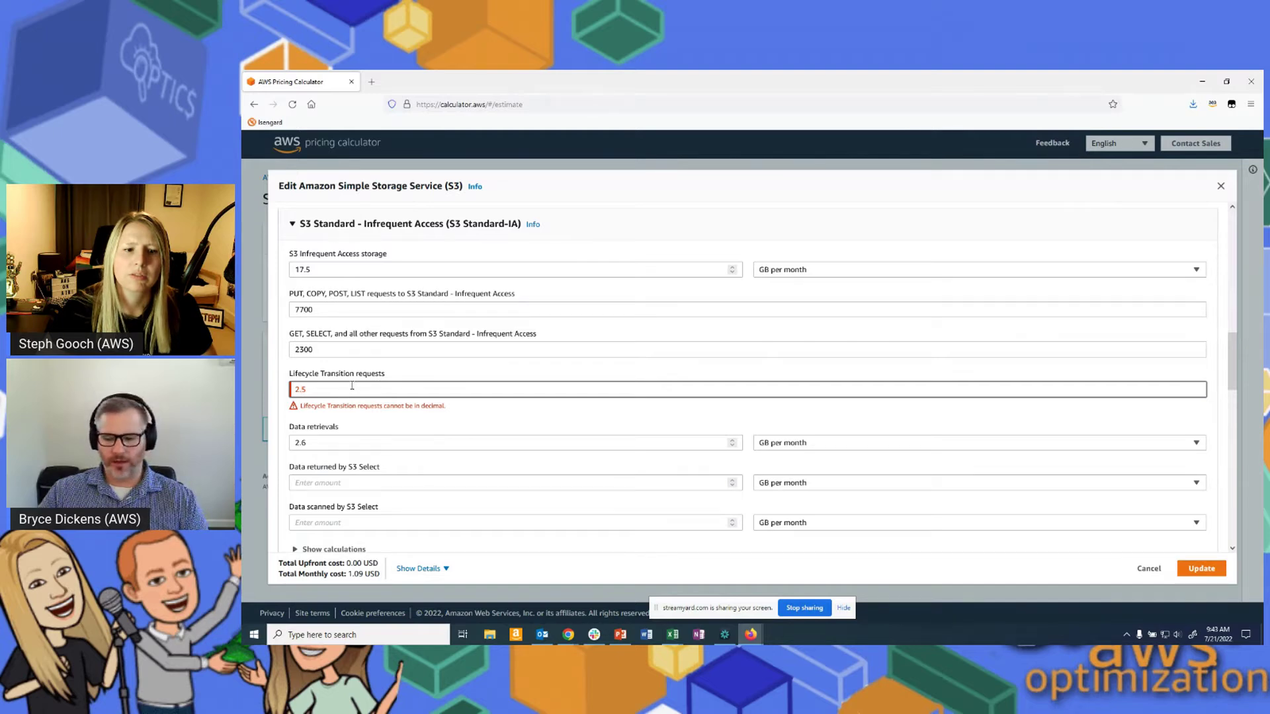
pyautogui.press('BackSpace')
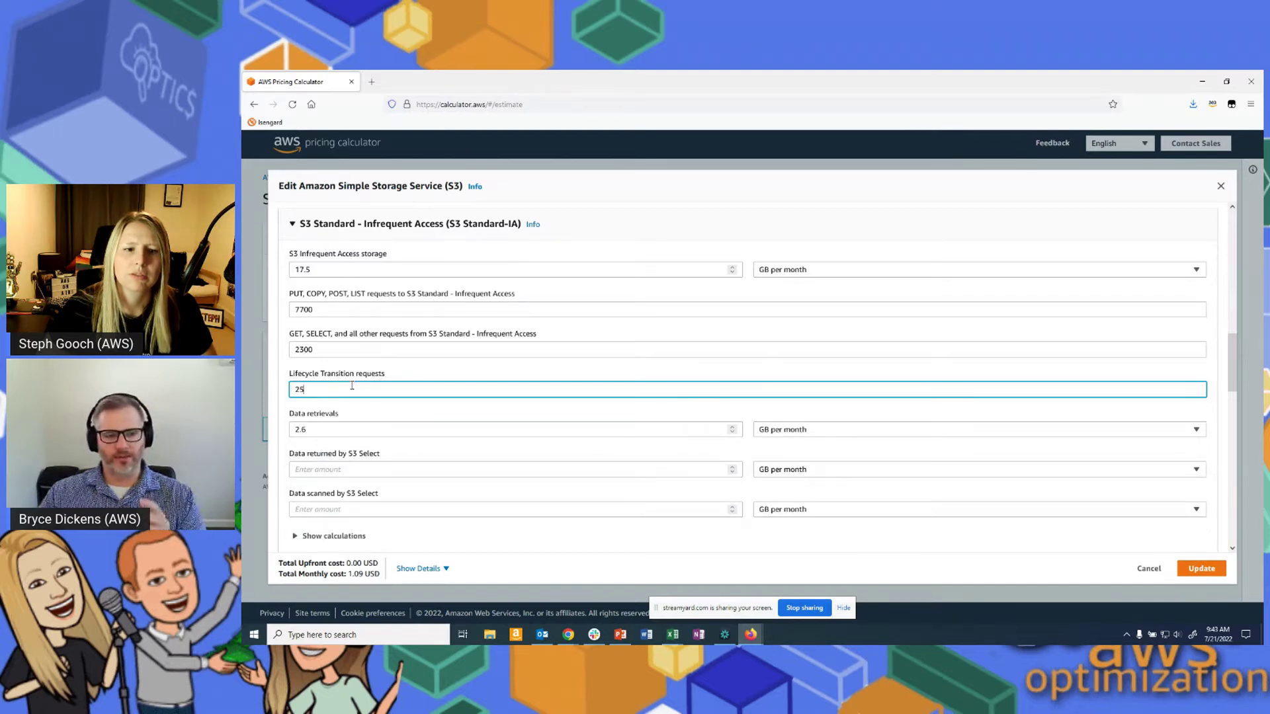
pyautogui.click(377, 408)
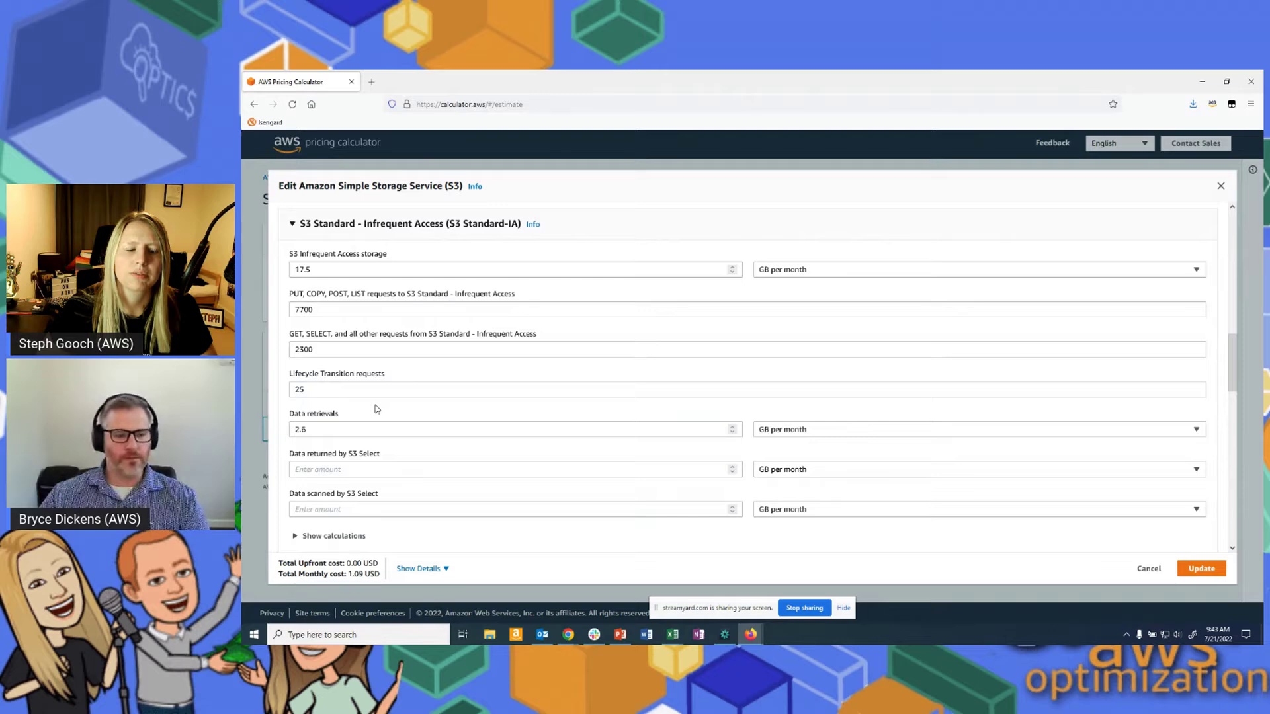
# View the S3 Standard-IA data retrievals input, and switch to the Storage Lens dashboard's Activity metrics for the Standard class
pyautogui.scroll(-2, 374, 390)
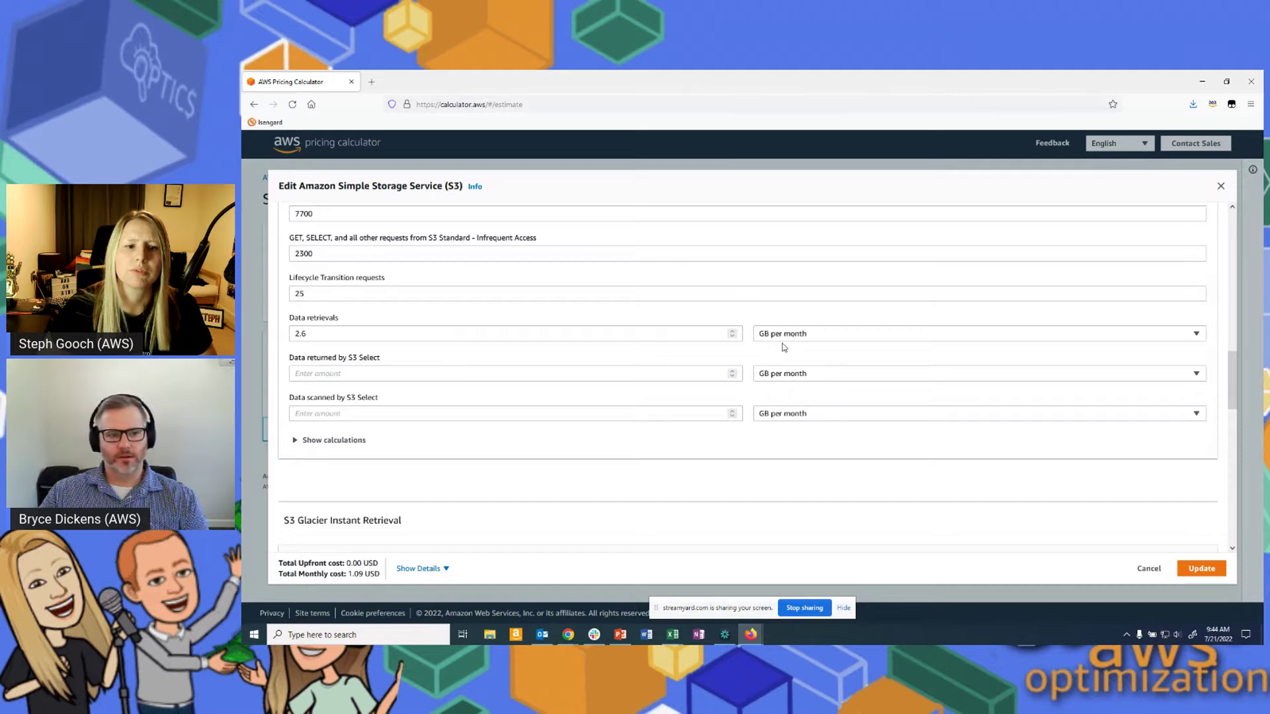
pyautogui.hotkey('alt', 'Tab')
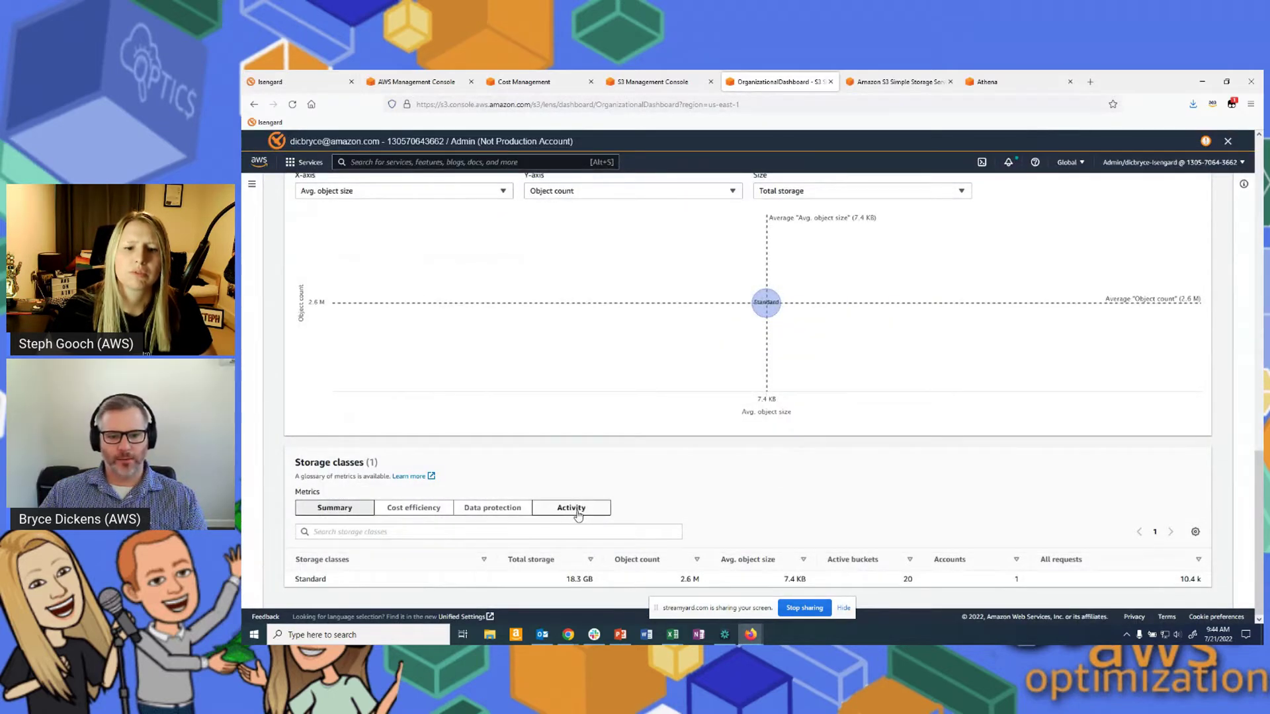
pyautogui.click(573, 509)
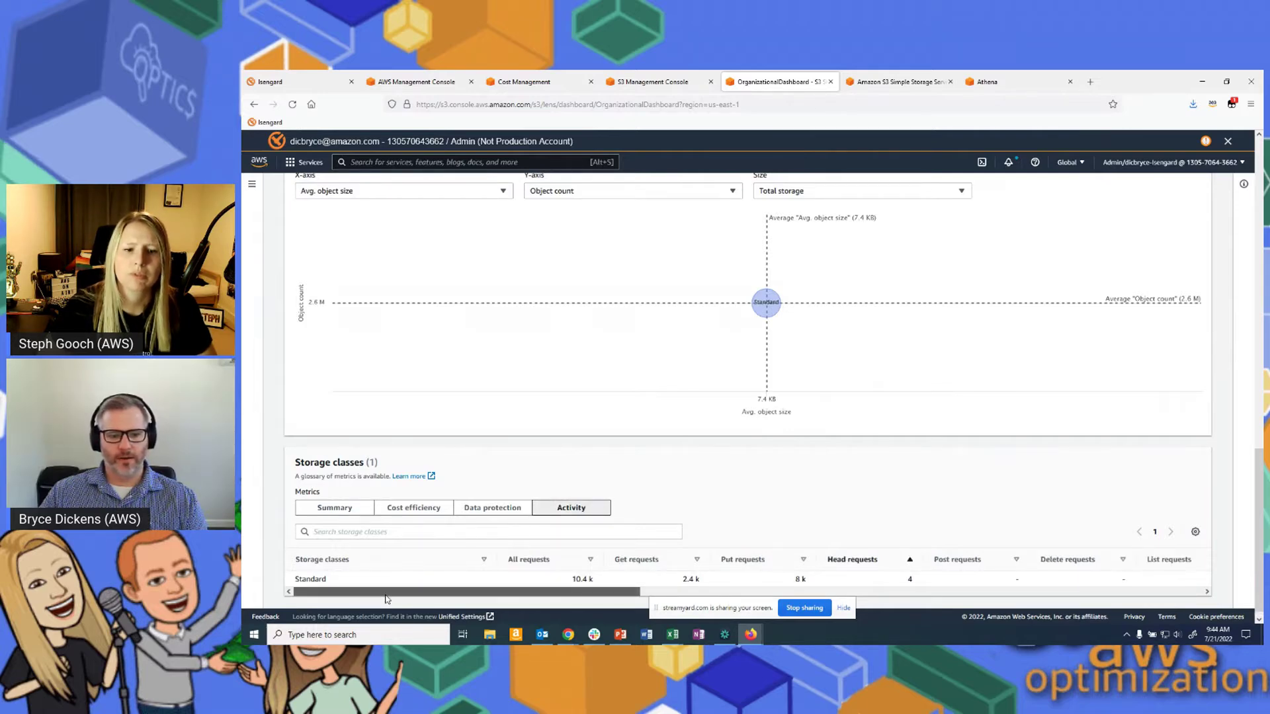
# Set the Storage Lens OrganizationalDashboard date to 2022/06/30
pyautogui.moveTo(1259, 470); pyautogui.dragTo(1260, 153)
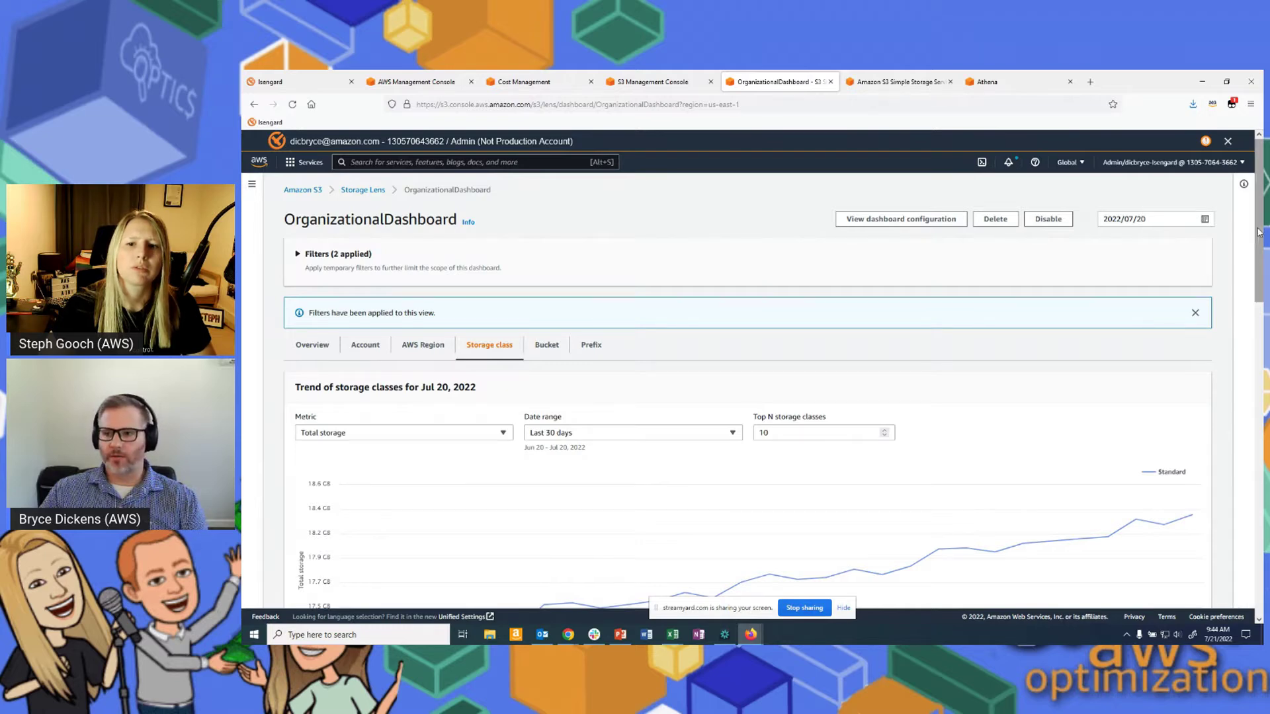
pyautogui.scroll(-3, 1259, 232)
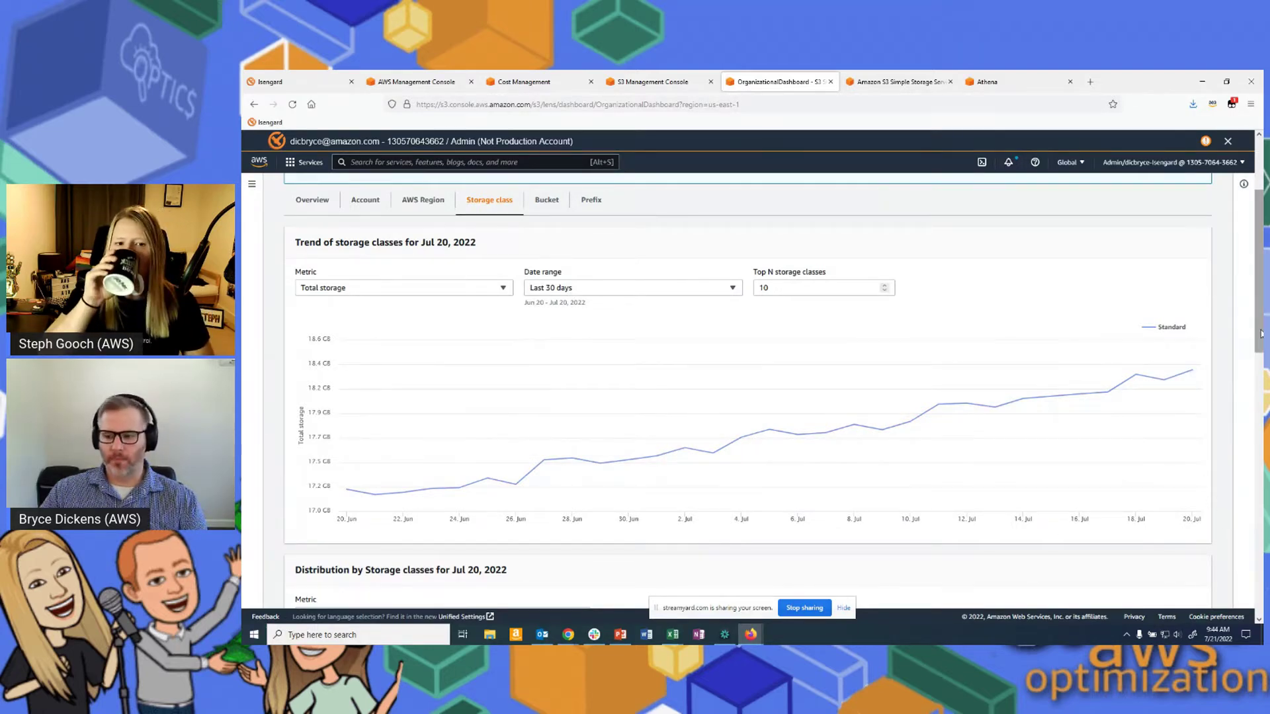
pyautogui.scroll(3, 1261, 334)
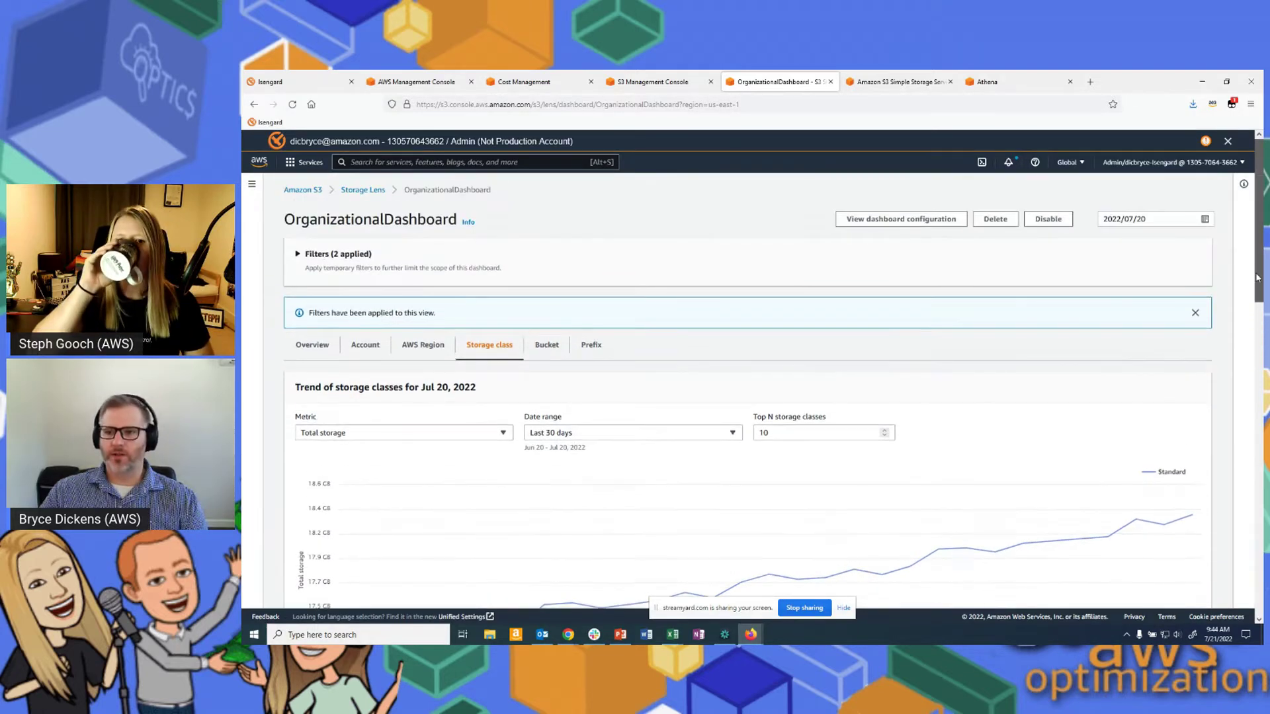
pyautogui.click(1204, 220)
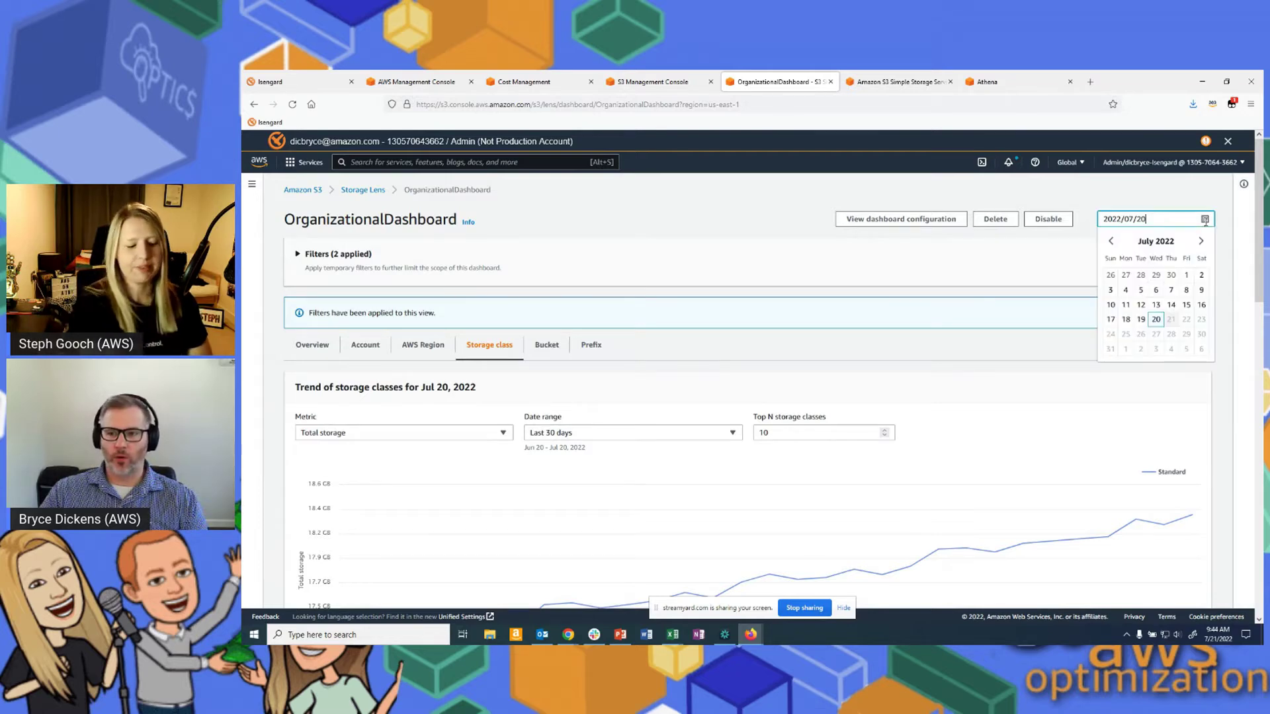
pyautogui.click(1172, 278)
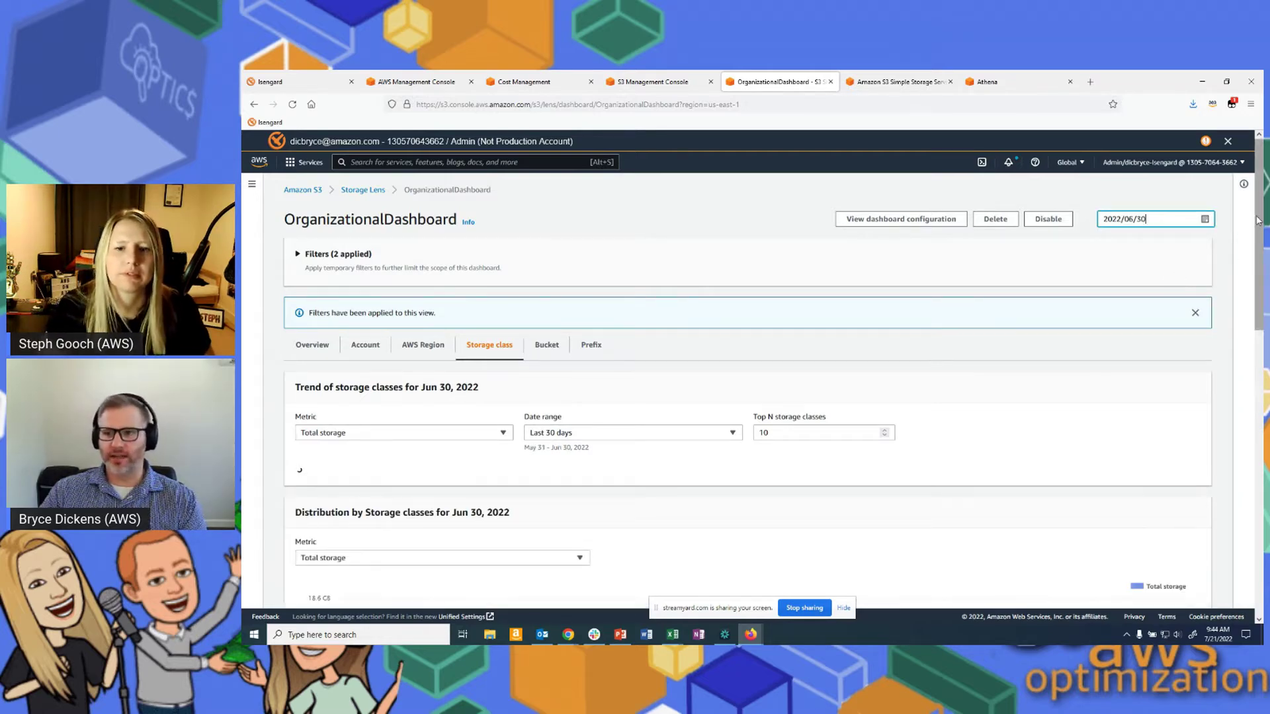
# Examine the total storage trend, request activity and Summary metrics of the Standard class for June 30
pyautogui.scroll(-3, 1258, 215)
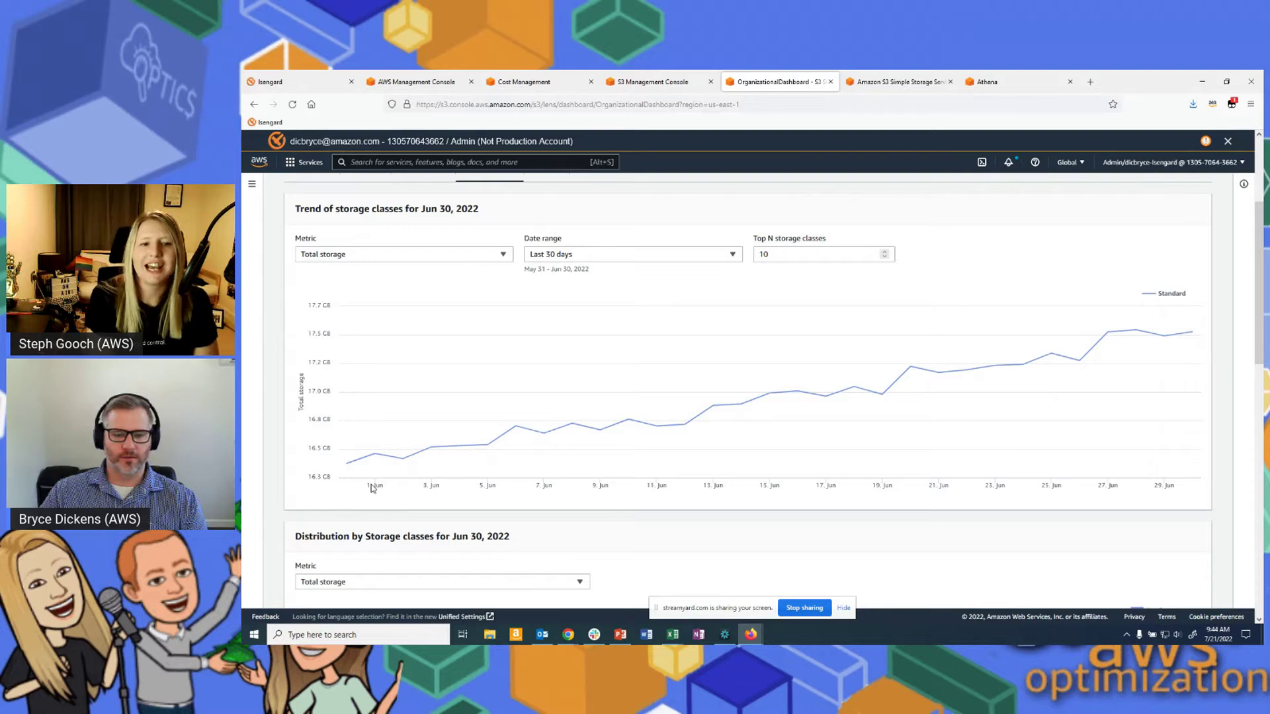
pyautogui.scroll(-15, 1259, 284)
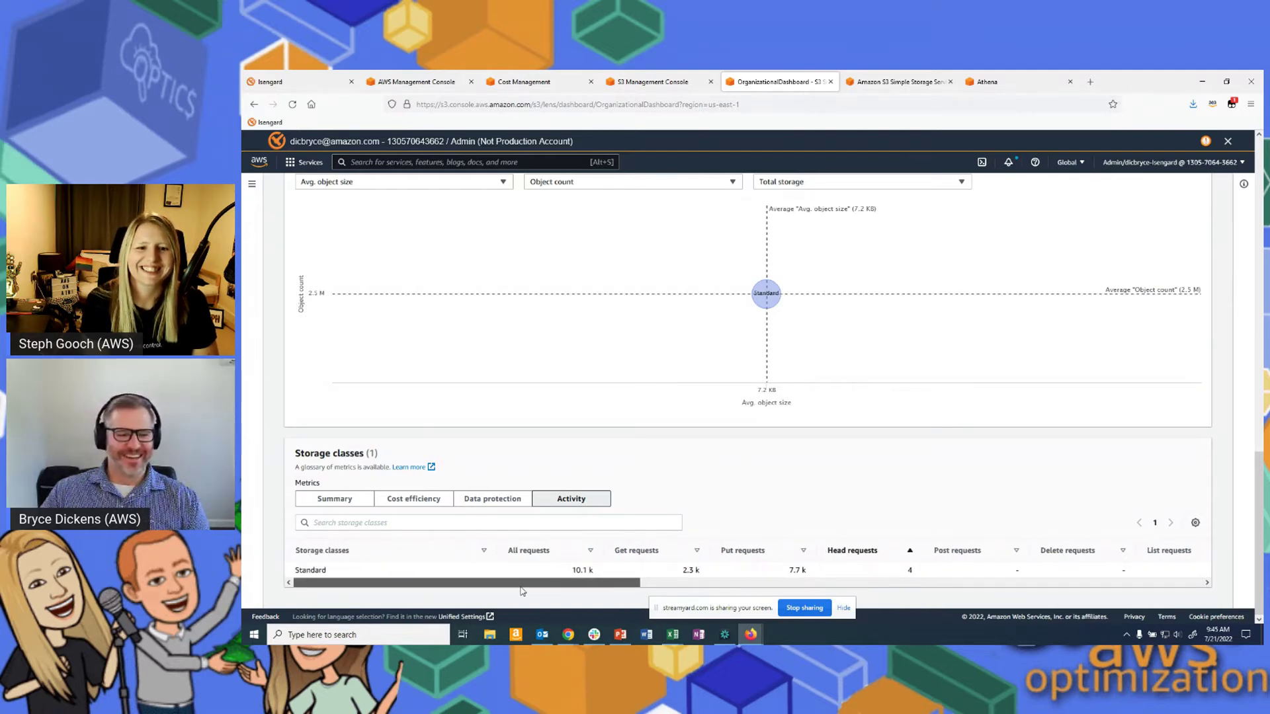
pyautogui.click(343, 506)
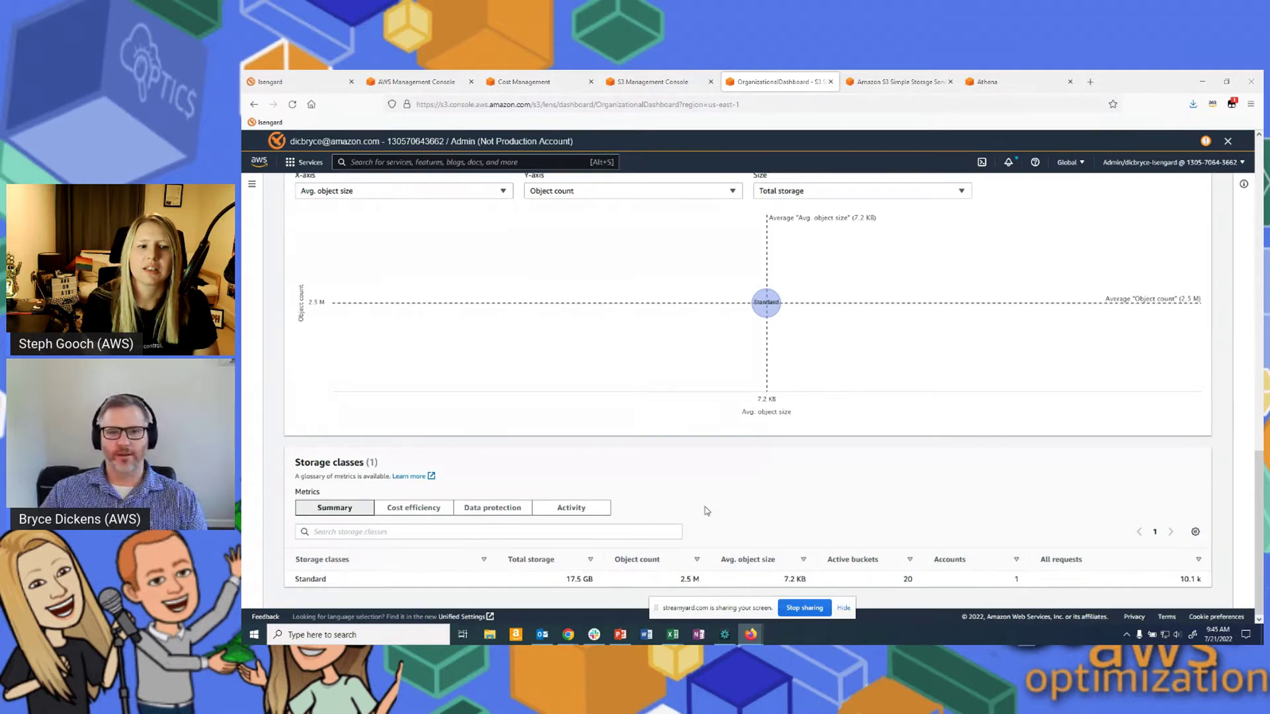
# Compare the Standard-IA data retrievals input in the AWS Pricing Calculator with the bytes downloaded in the Storage Lens Activity metrics
pyautogui.hotkey('alt', 'Tab')
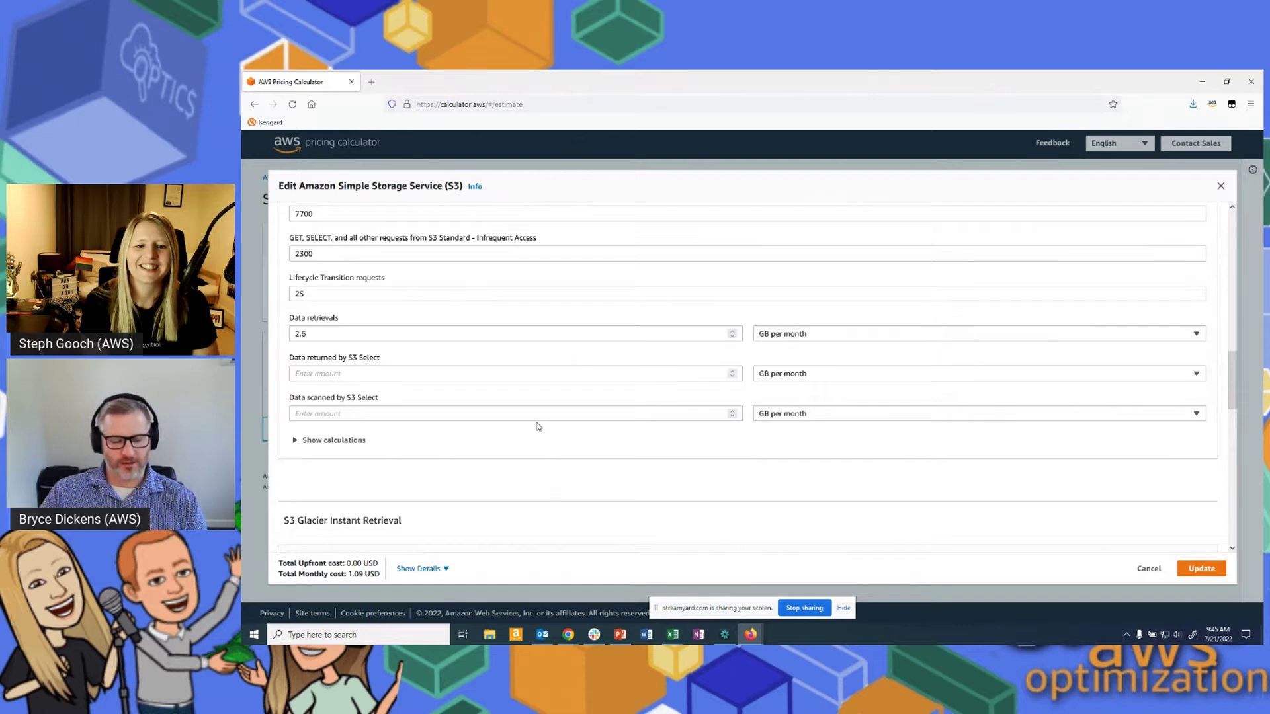
pyautogui.hotkey('alt', 'Tab')
pyautogui.click(570, 507)
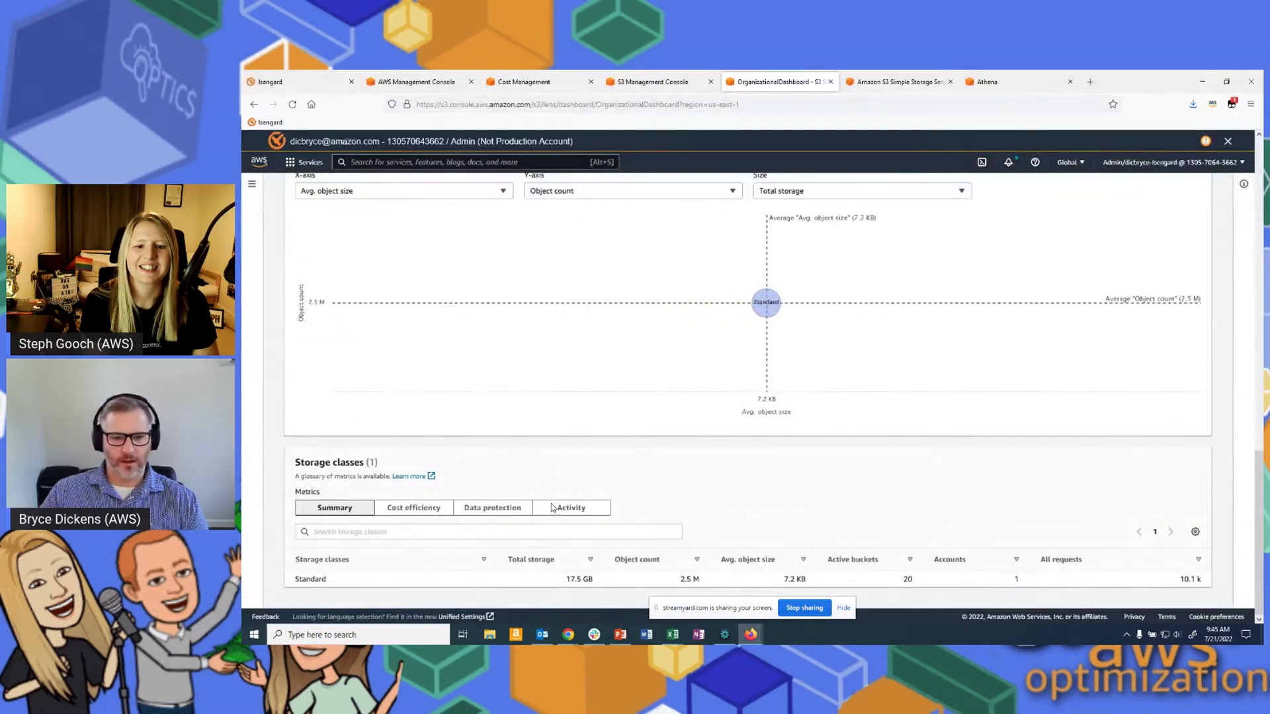
pyautogui.moveTo(583, 594); pyautogui.dragTo(1017, 594)
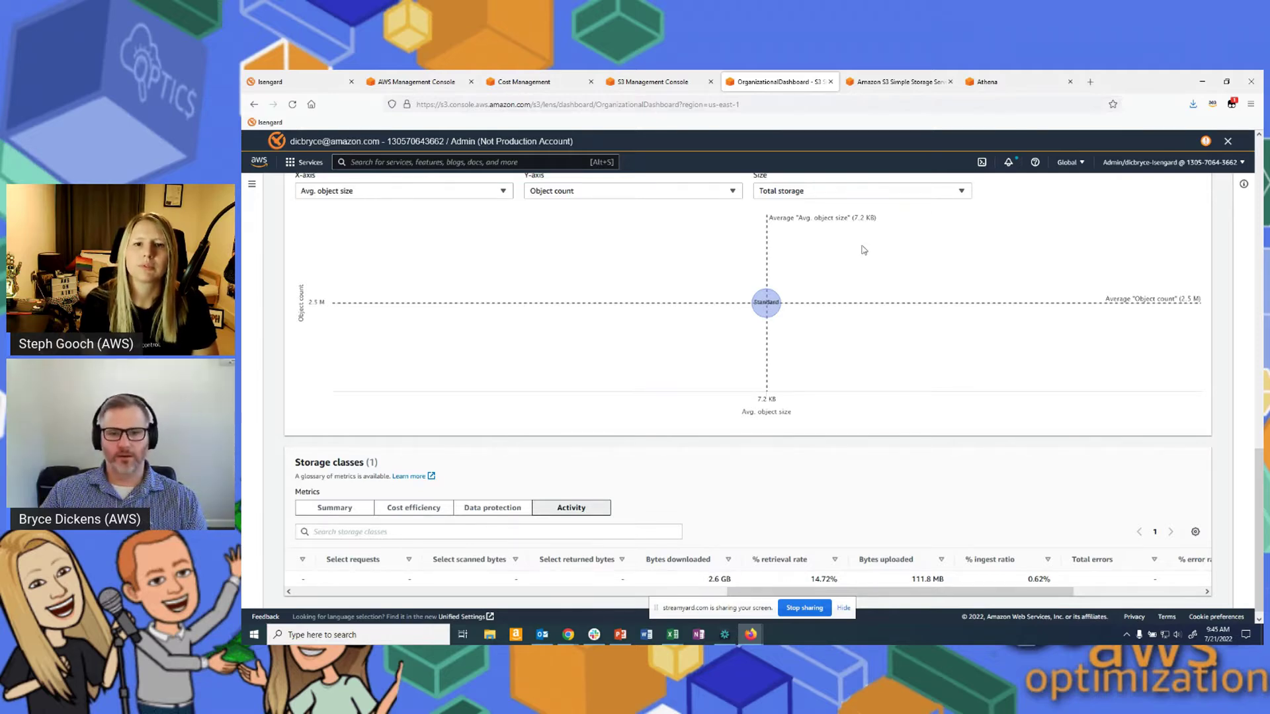
# Return to the AWS Pricing Calculator and review the S3 Glacier Instant Retrieval inputs for storage, requests, lifecycle transitions and data retrievals
pyautogui.hotkey('alt', 'Tab')
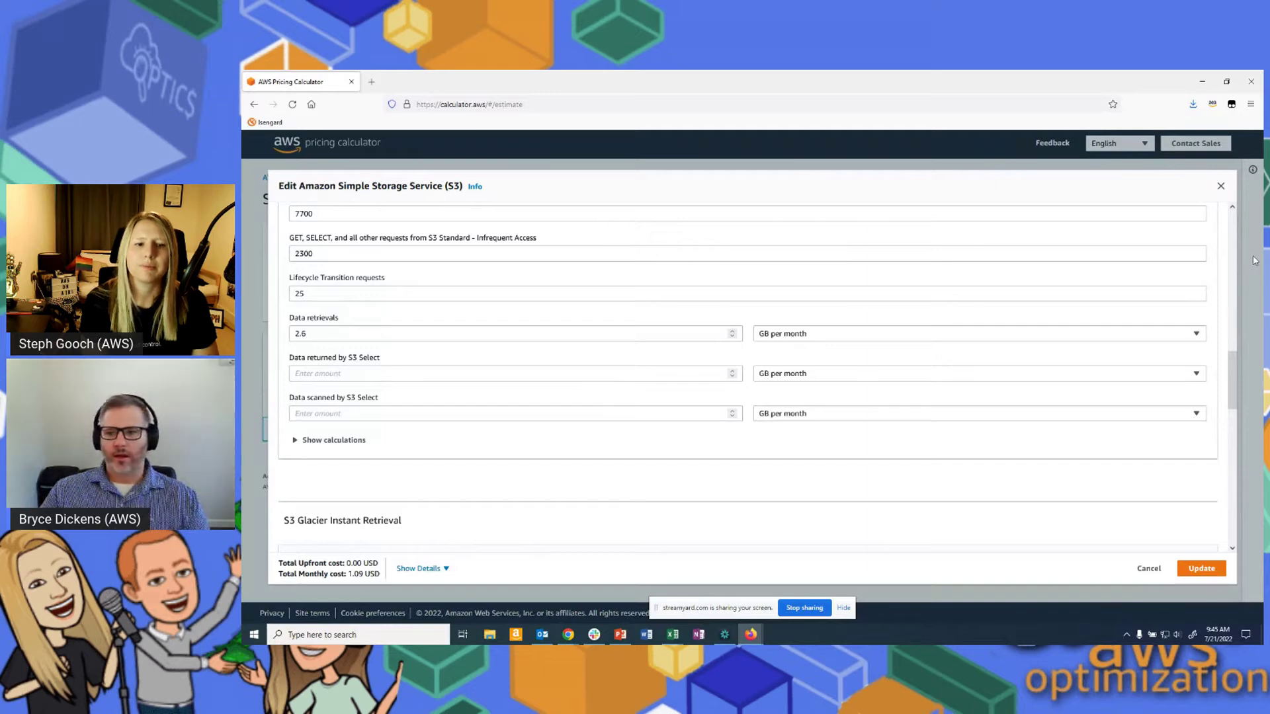
pyautogui.moveTo(1230, 359); pyautogui.dragTo(1248, 427)
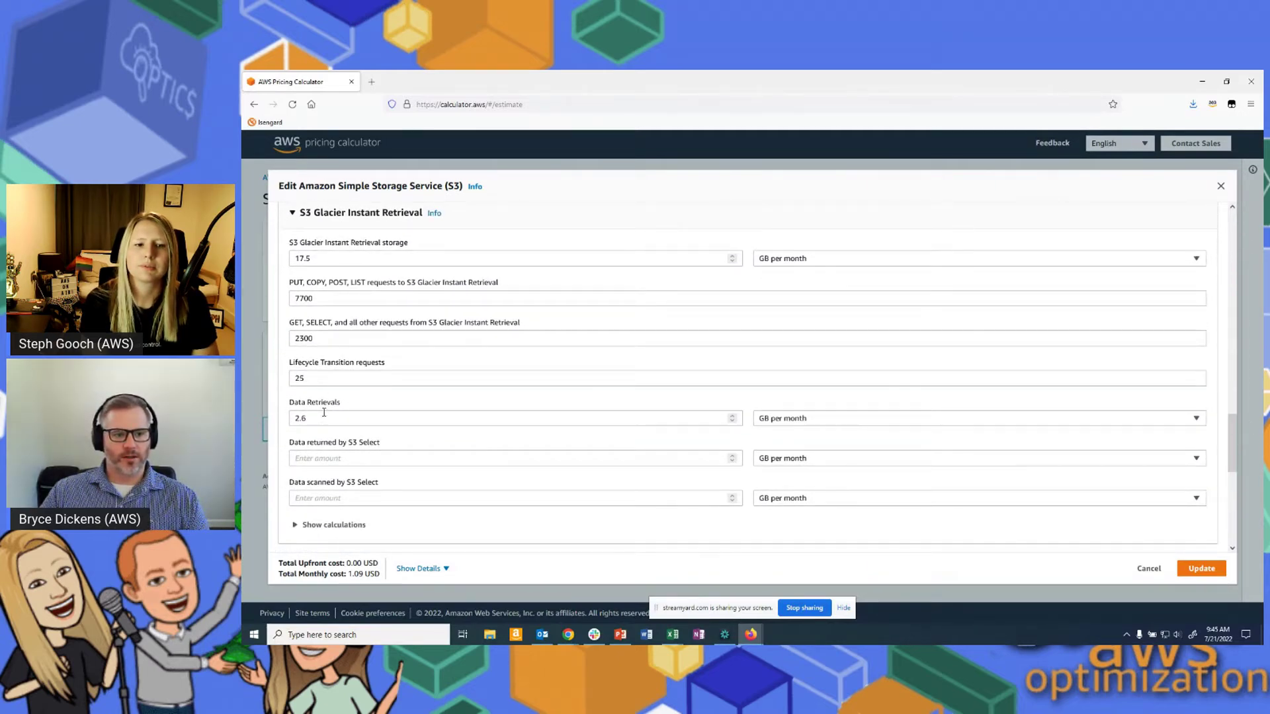
pyautogui.scroll(-2, 615, 364)
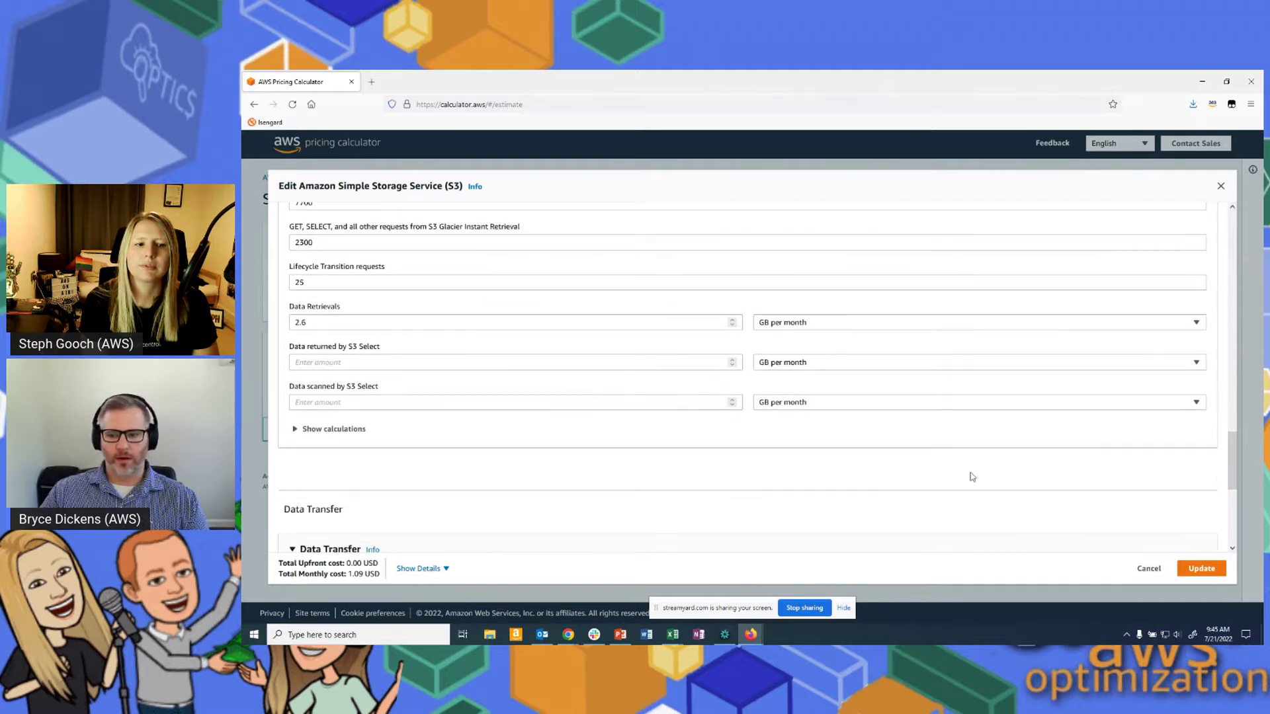
pyautogui.scroll(-2, 773, 325)
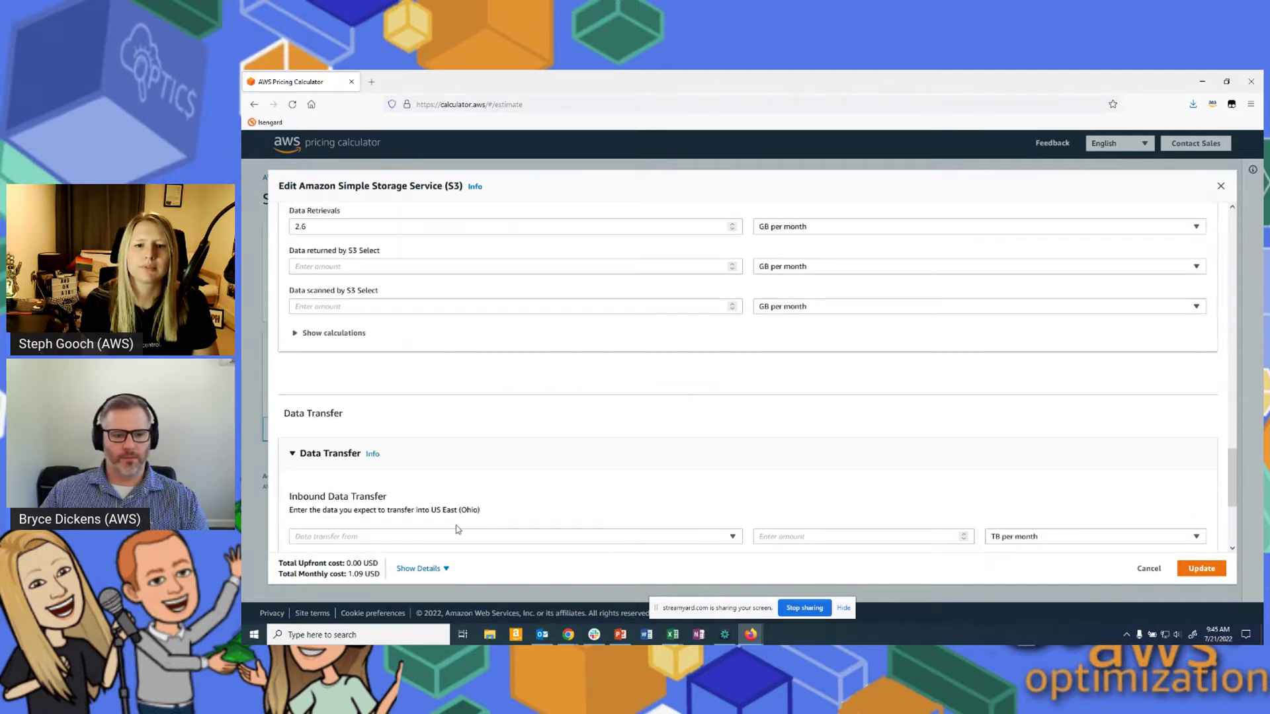
pyautogui.scroll(2, 373, 371)
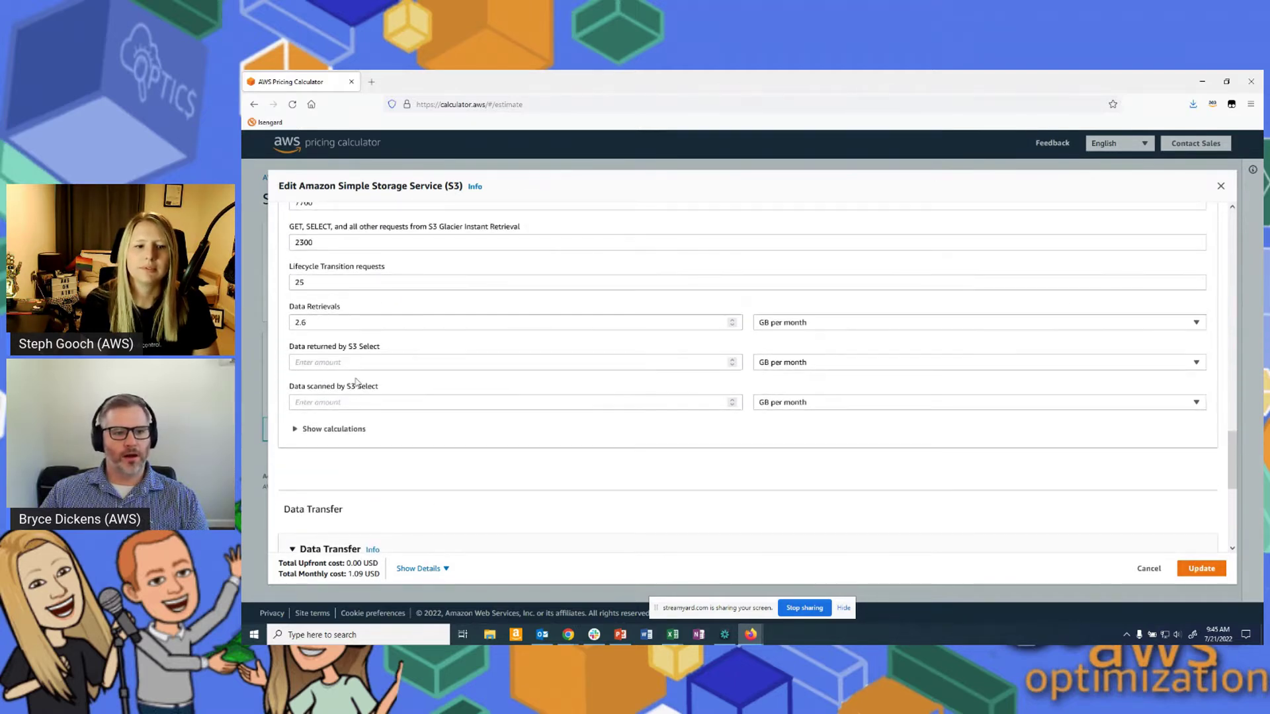
# Expand the S3 Glacier Instant Retrieval calculations, examine the storage, request, lifecycle and monthly costs, and collapse them again
pyautogui.click(331, 431)
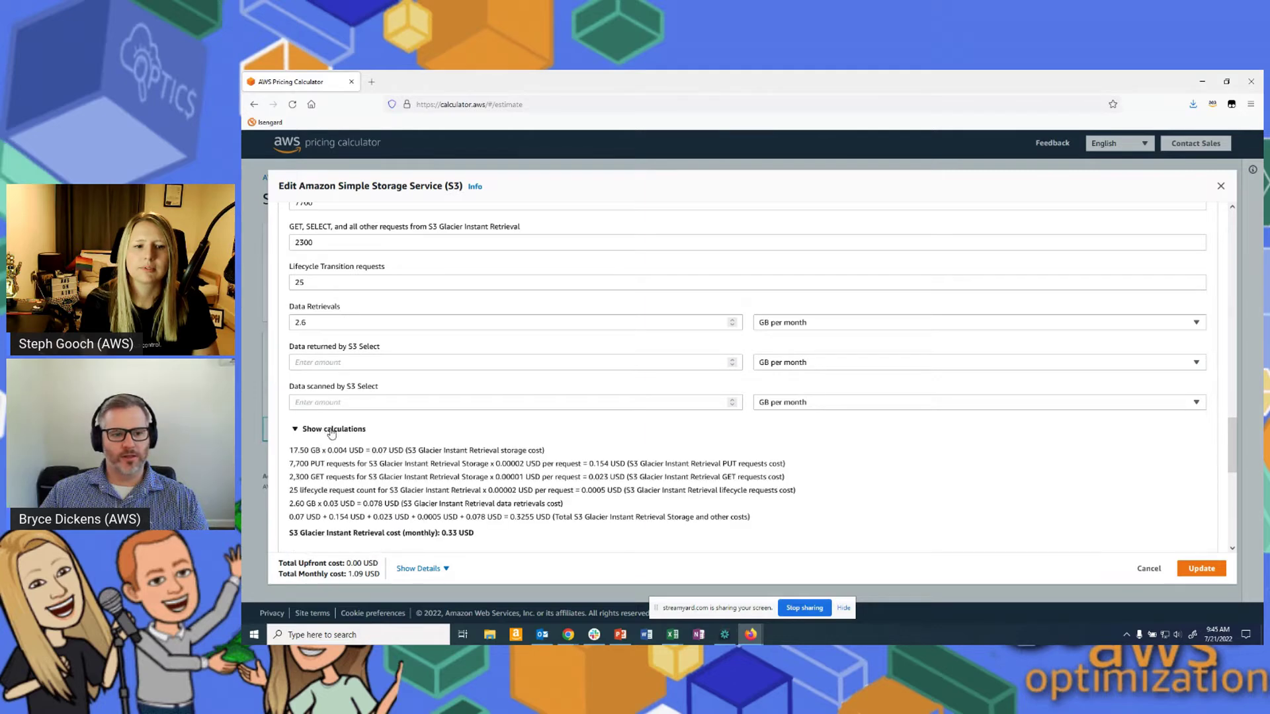
pyautogui.moveTo(442, 533); pyautogui.dragTo(482, 533)
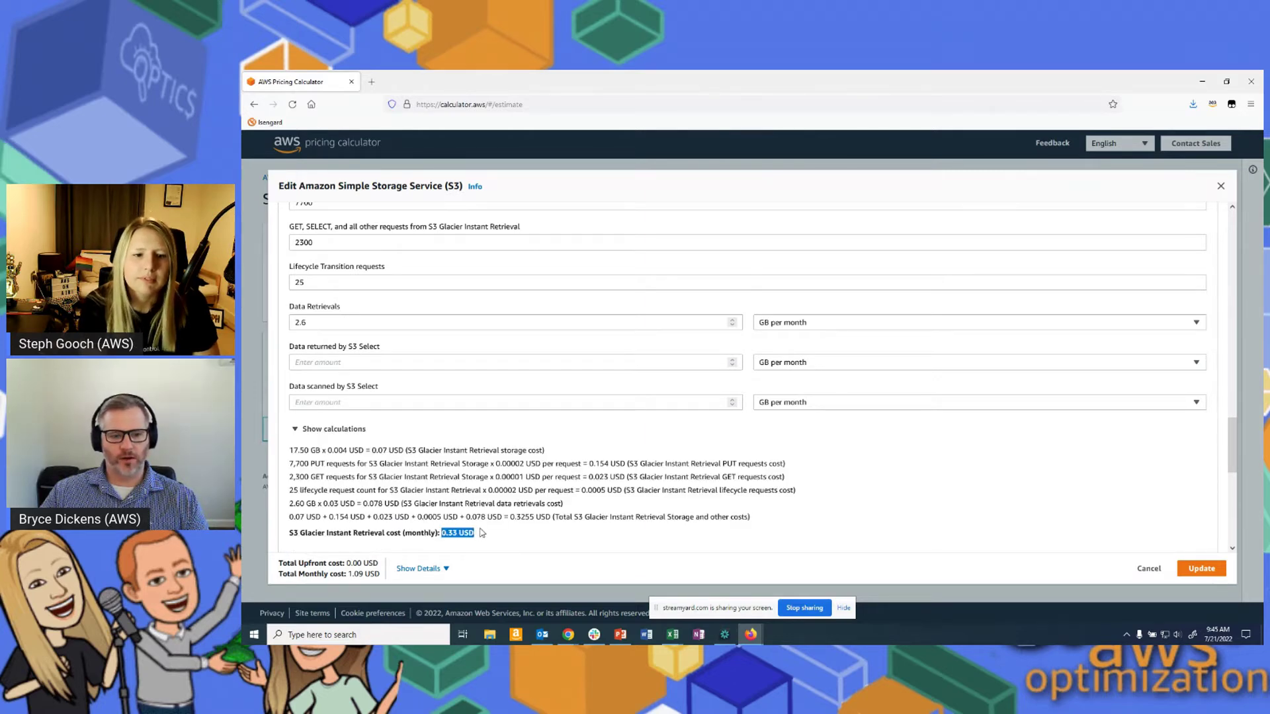
pyautogui.moveTo(302, 450); pyautogui.dragTo(494, 450)
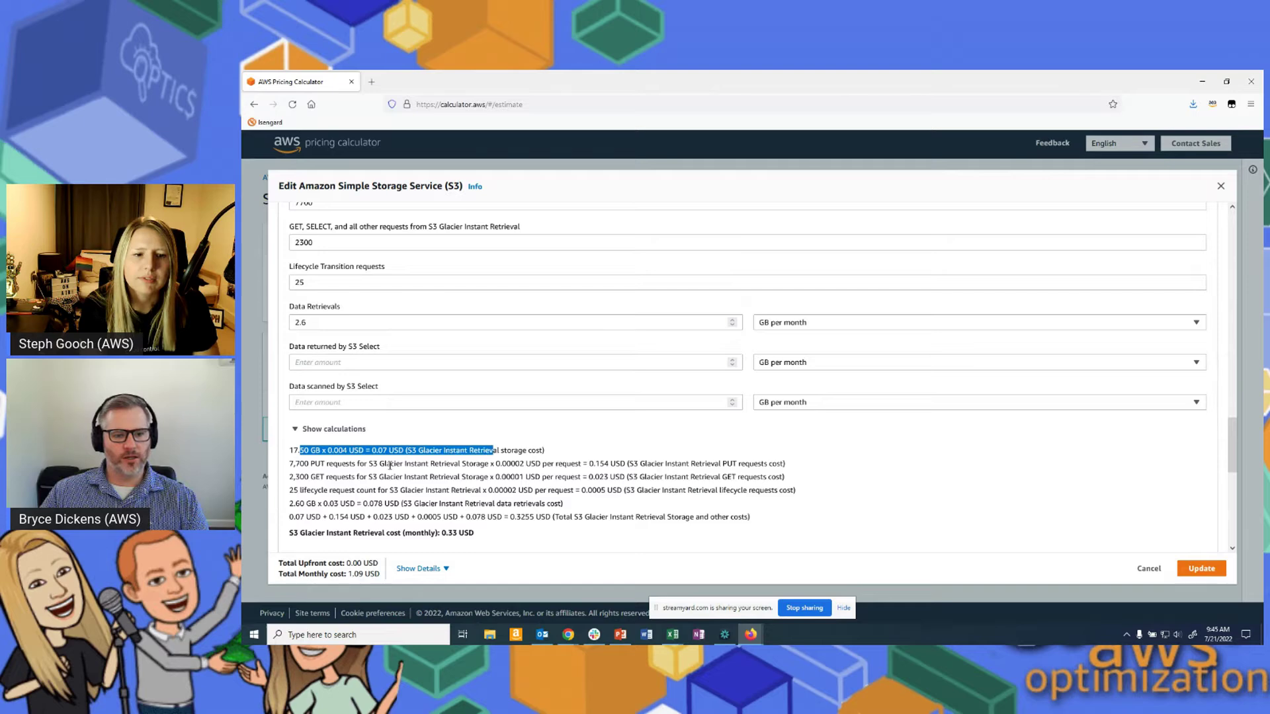
pyautogui.moveTo(385, 463); pyautogui.dragTo(620, 475)
pyautogui.click(536, 482)
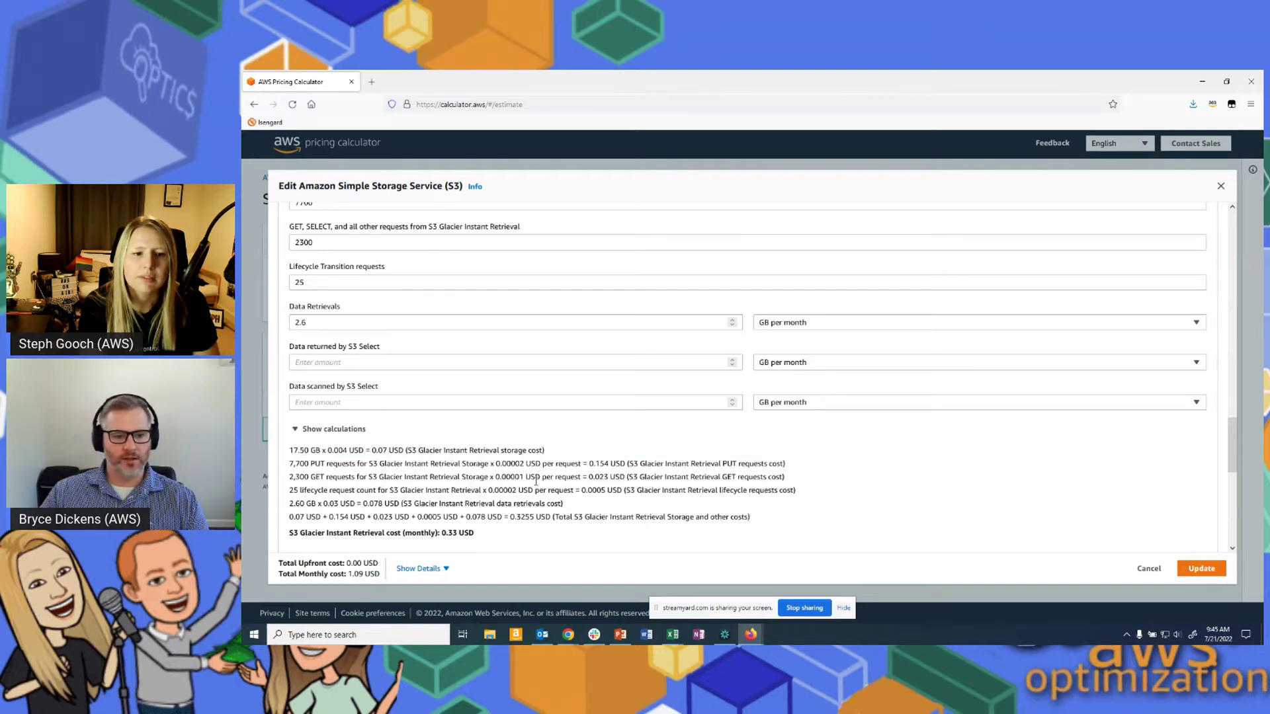
pyautogui.moveTo(435, 491); pyautogui.dragTo(555, 491)
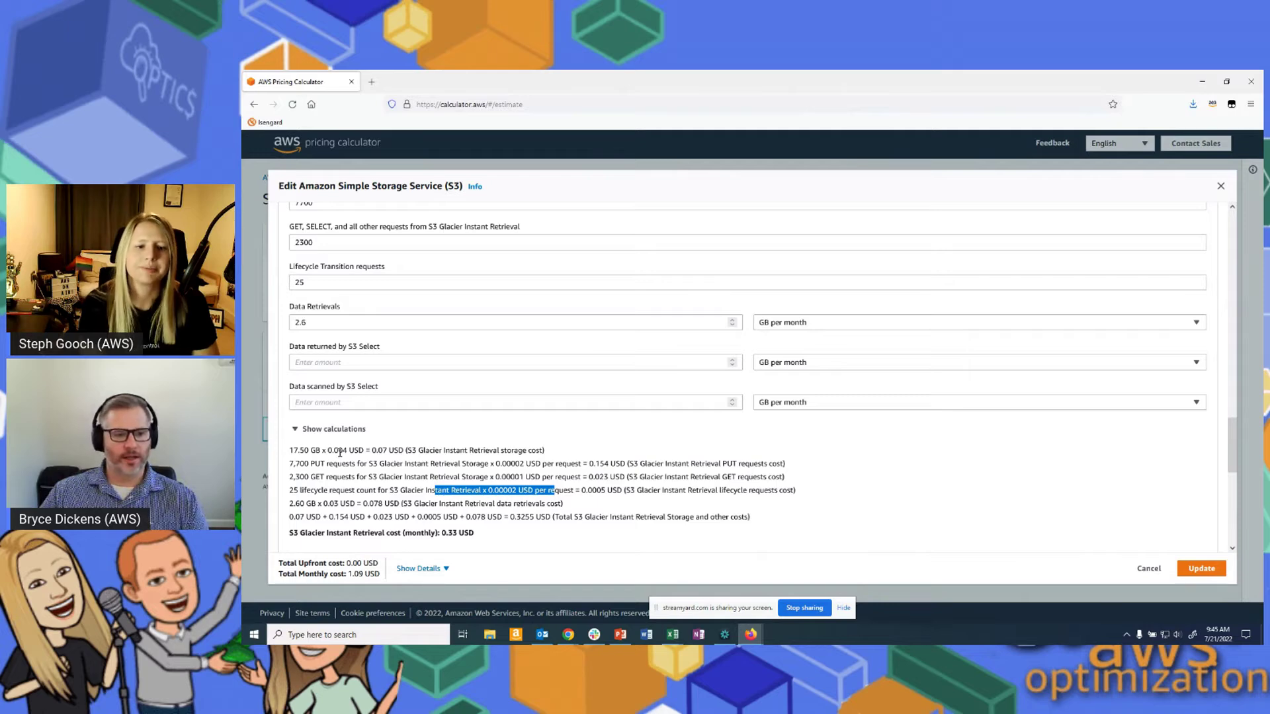
pyautogui.click(342, 429)
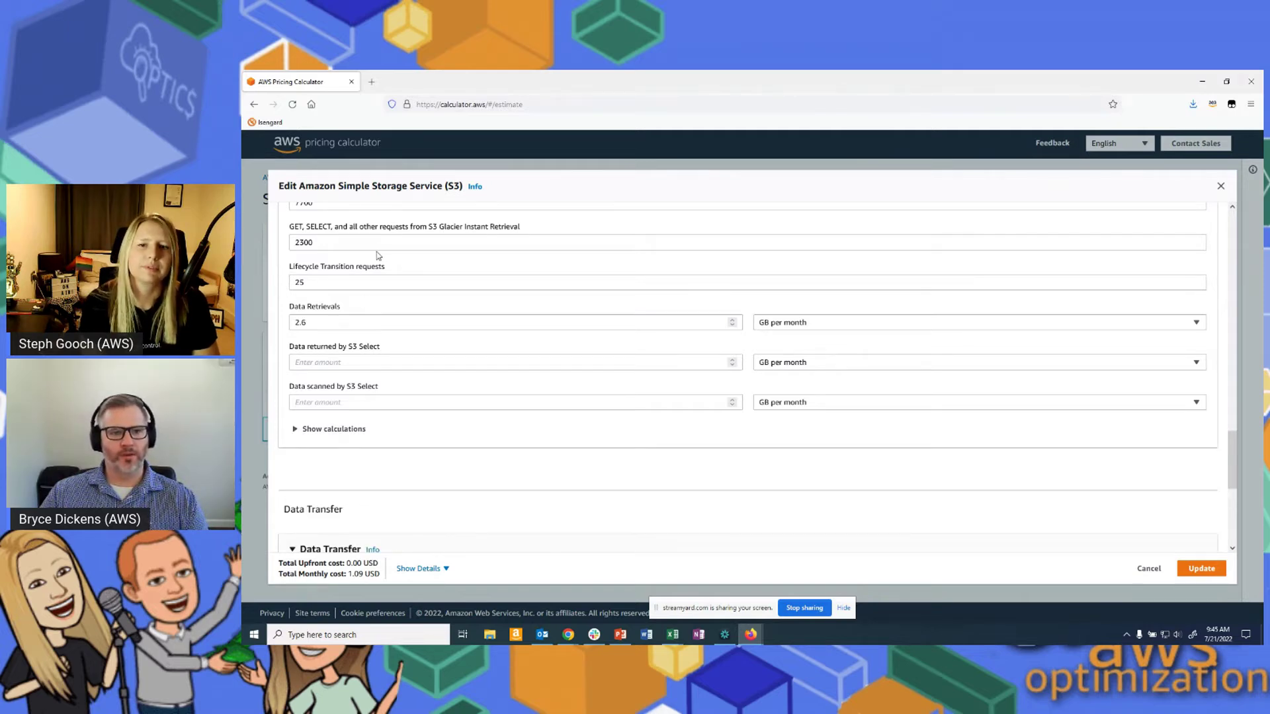
# Show the cost details comparing the monthly costs of S3 Standard, Standard-IA and Glacier Instant Retrieval
pyautogui.scroll(2, 425, 332)
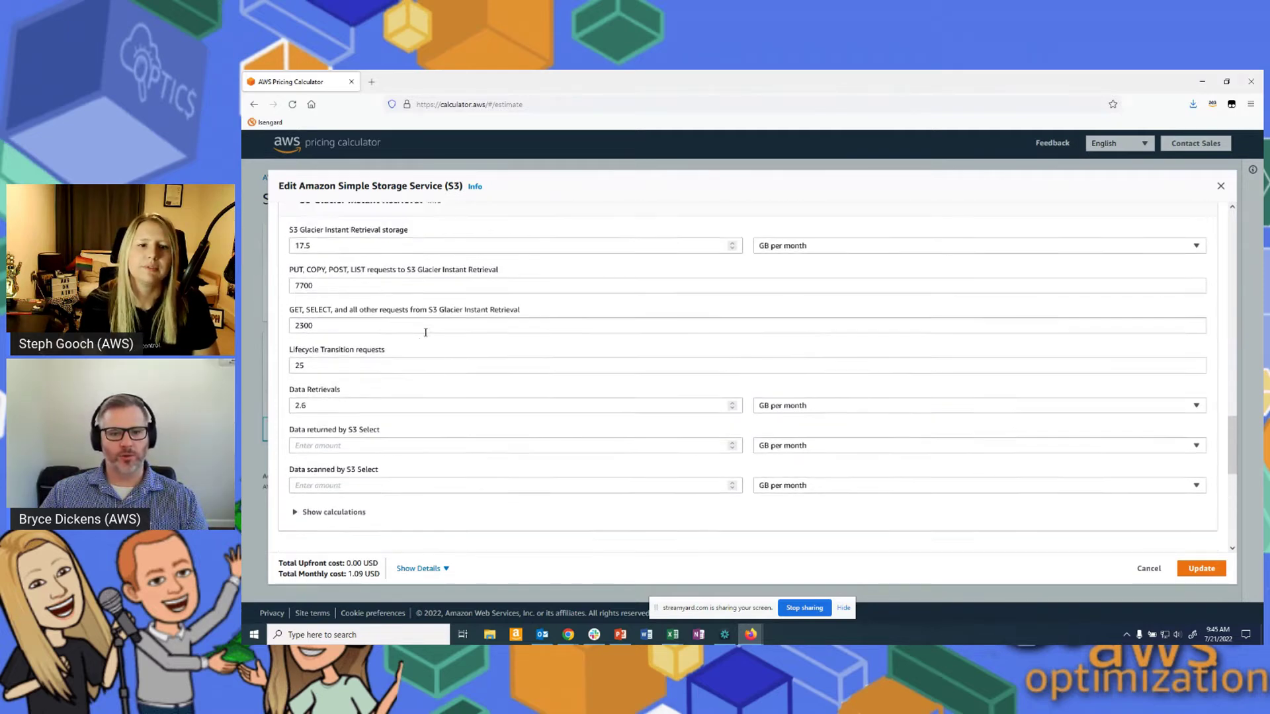
pyautogui.click(423, 570)
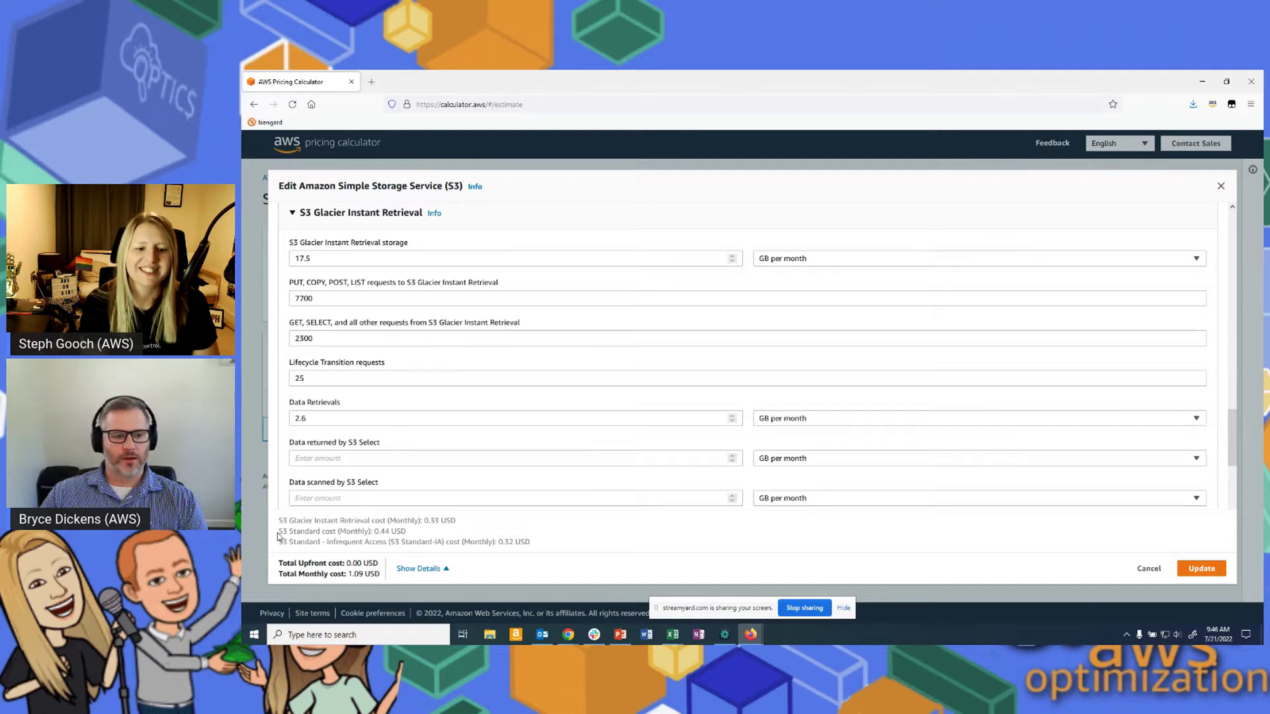
# Compare the monthly cost lines for S3 Standard, Glacier Instant Retrieval and Standard-IA, and close the S3 service editor without updating
pyautogui.moveTo(279, 531); pyautogui.dragTo(421, 533)
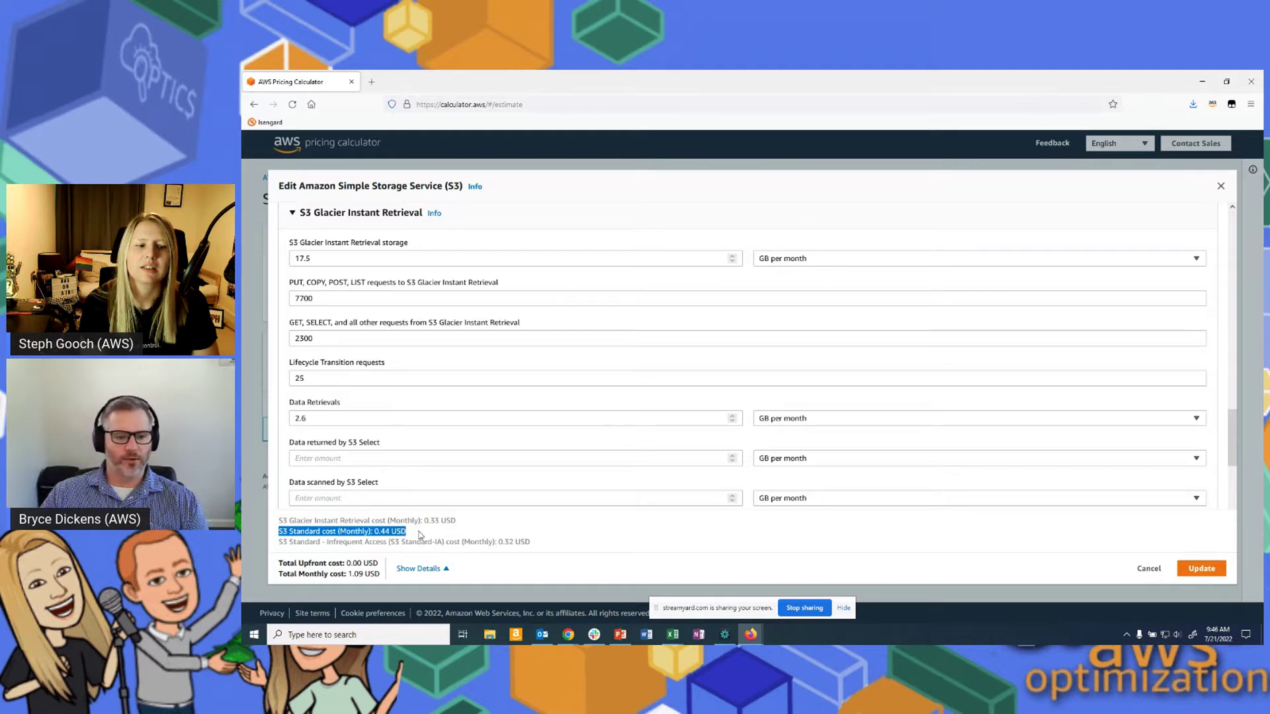
pyautogui.moveTo(349, 521); pyautogui.dragTo(443, 521)
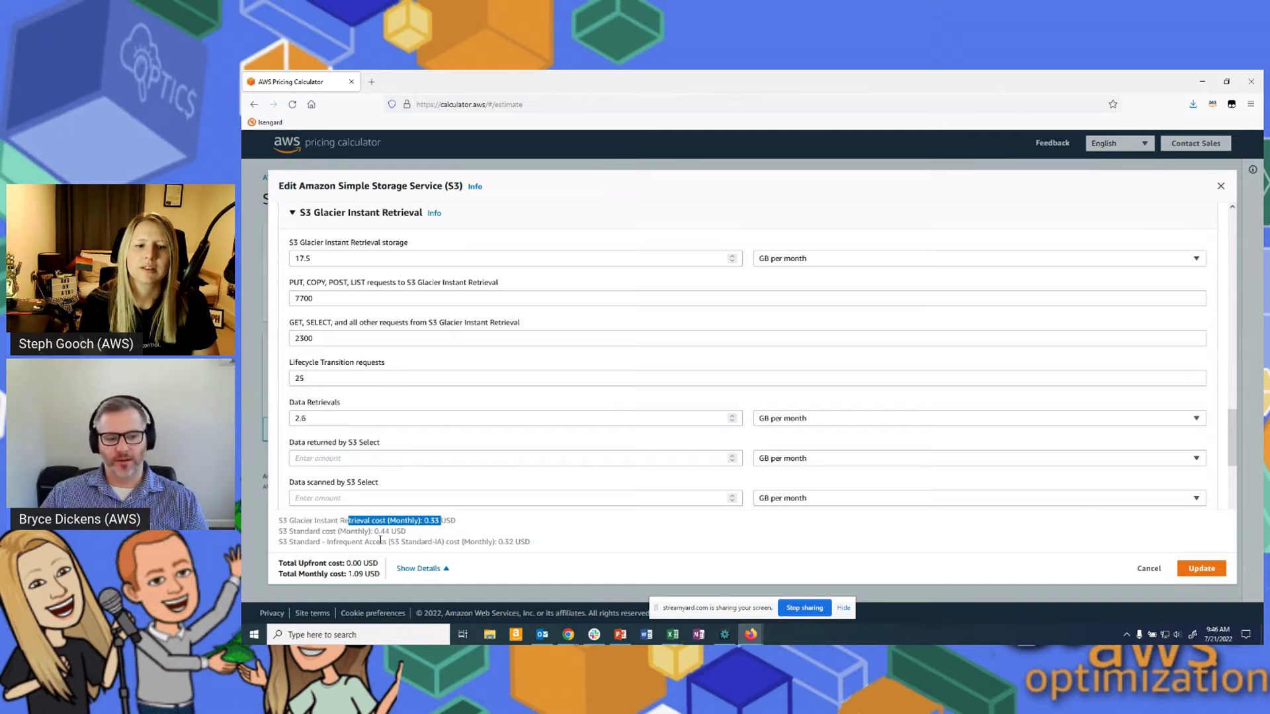
pyautogui.moveTo(380, 542); pyautogui.dragTo(549, 542)
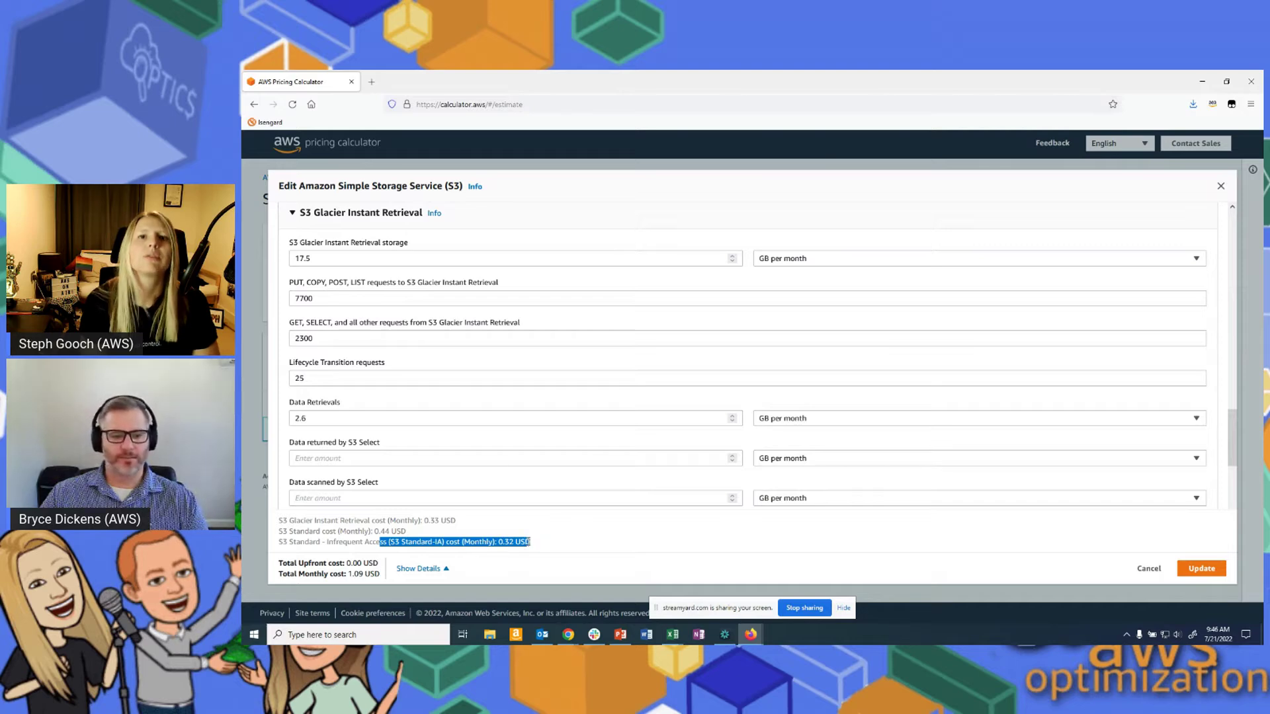
pyautogui.moveTo(530, 541); pyautogui.dragTo(462, 542)
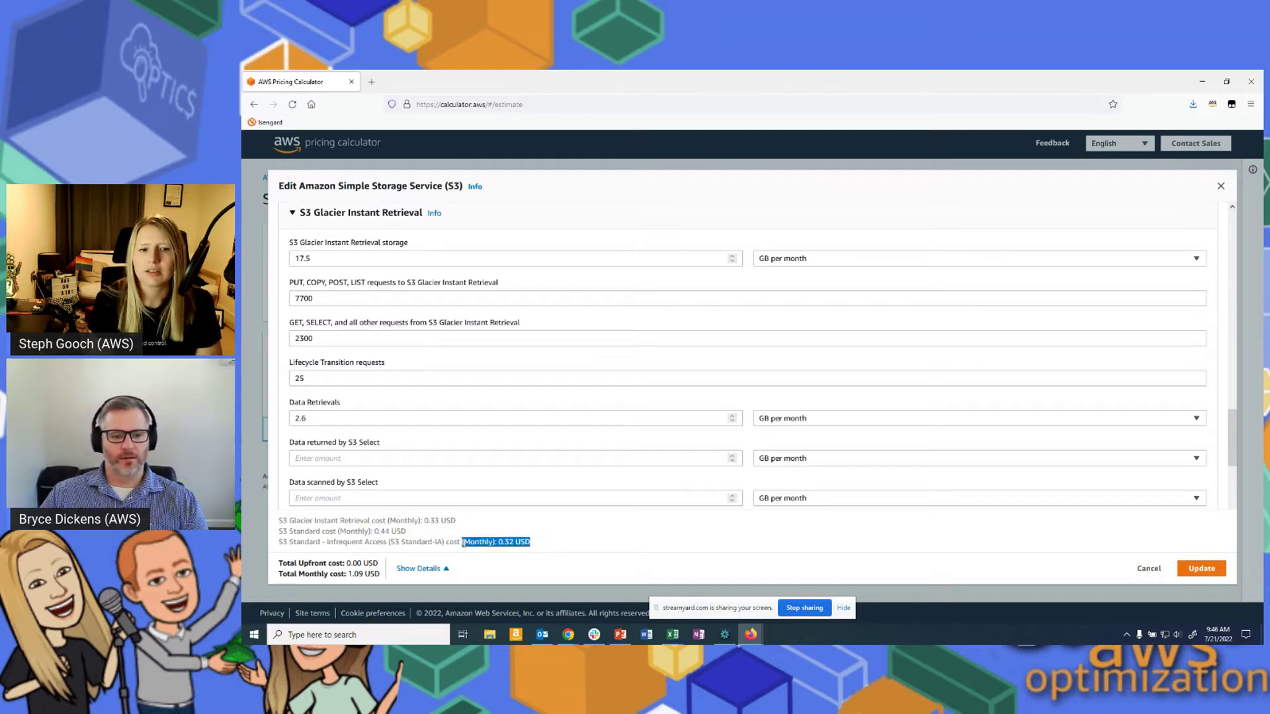
pyautogui.click(492, 536)
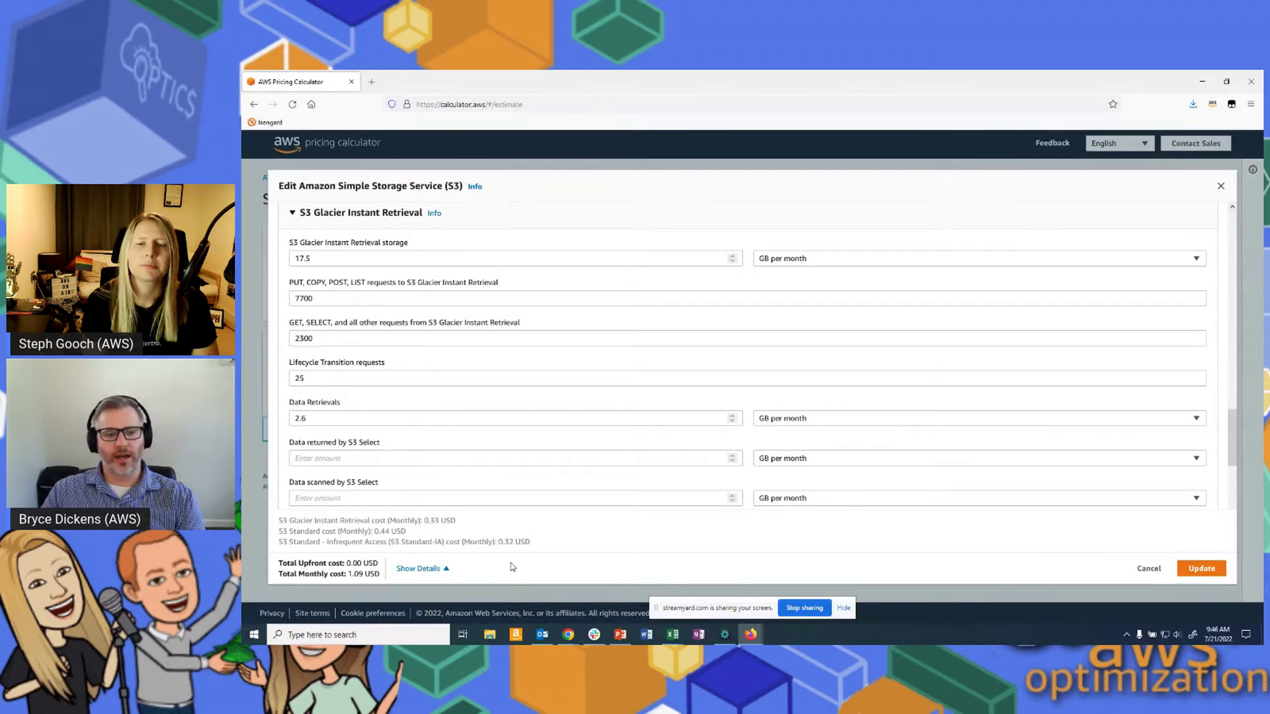
pyautogui.moveTo(496, 542); pyautogui.dragTo(534, 543)
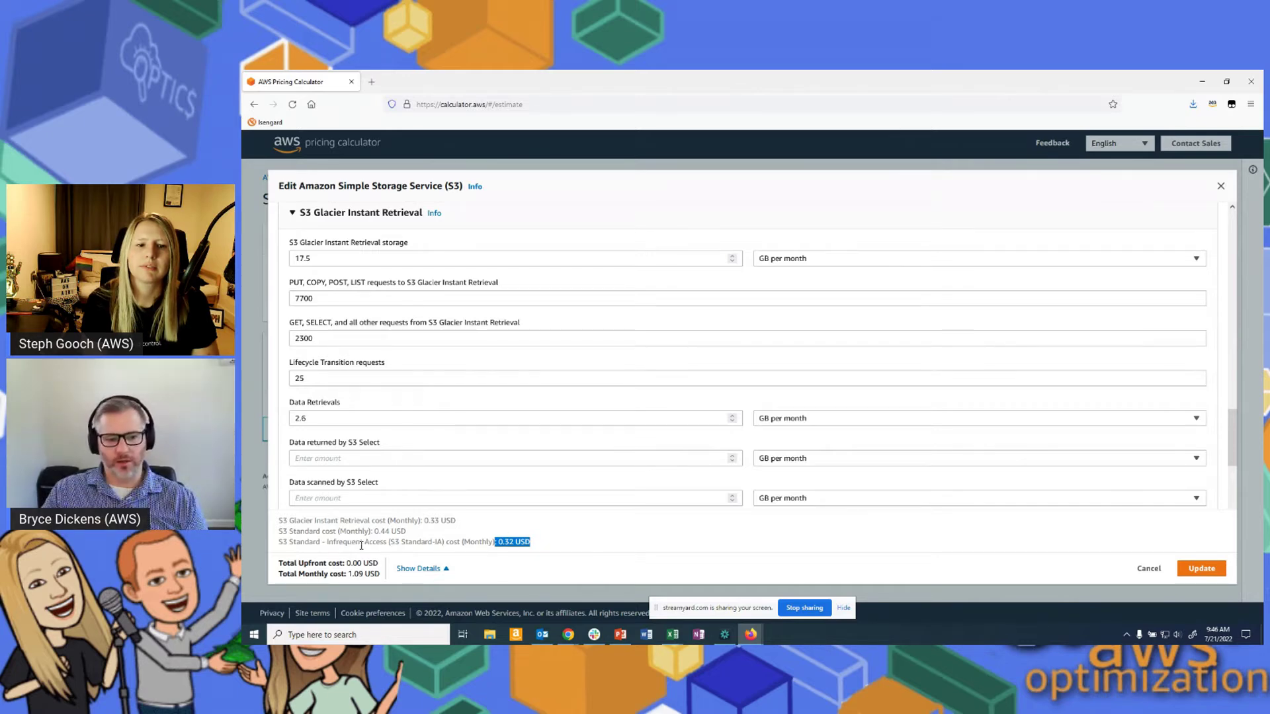
pyautogui.moveTo(361, 543); pyautogui.dragTo(549, 544)
pyautogui.click(483, 529)
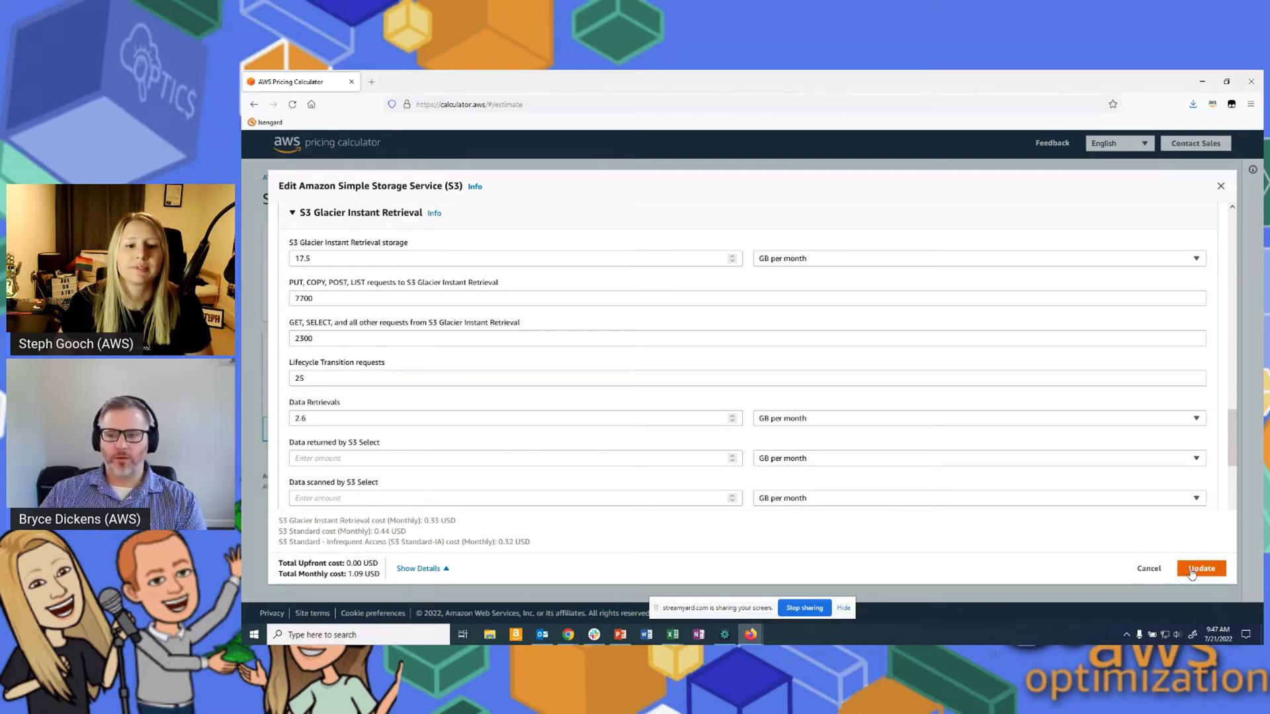
pyautogui.click(1221, 186)
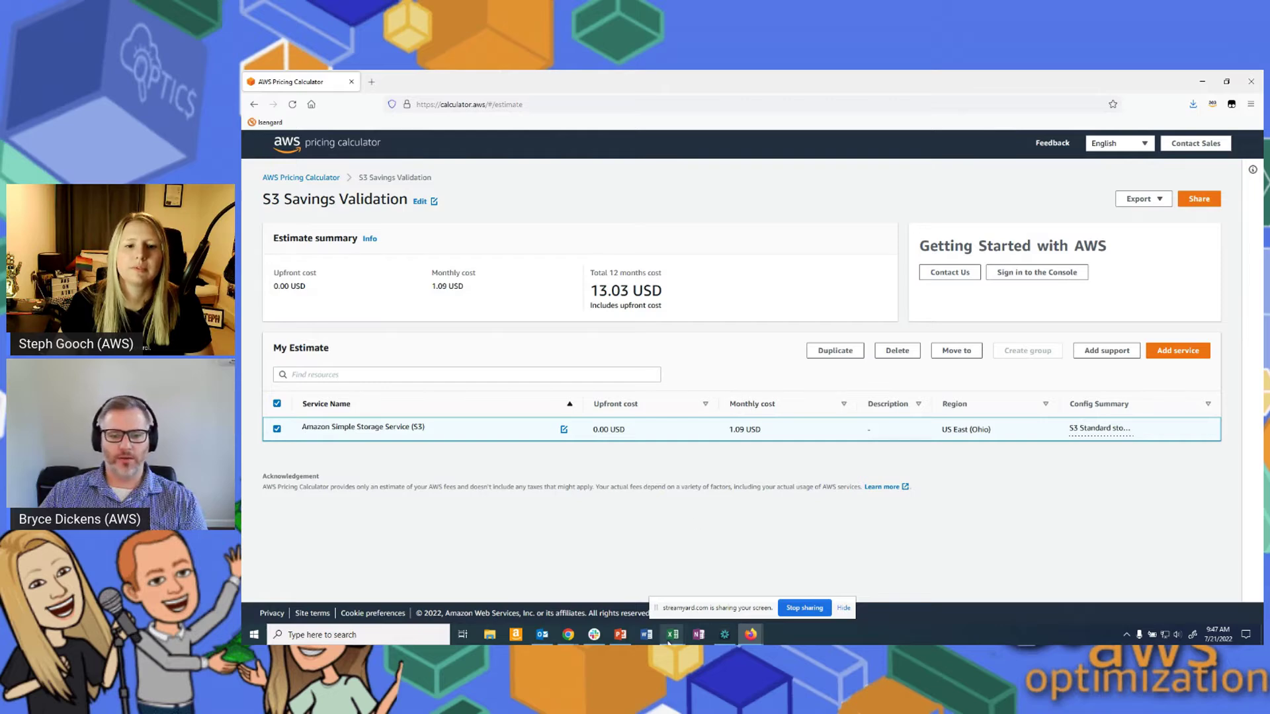
# Switch to the exported My Estimate workbook in Excel and compare the monthly and first 12 months costs of the three S3 storage classes
pyautogui.moveTo(673, 634)
pyautogui.click(702, 611)
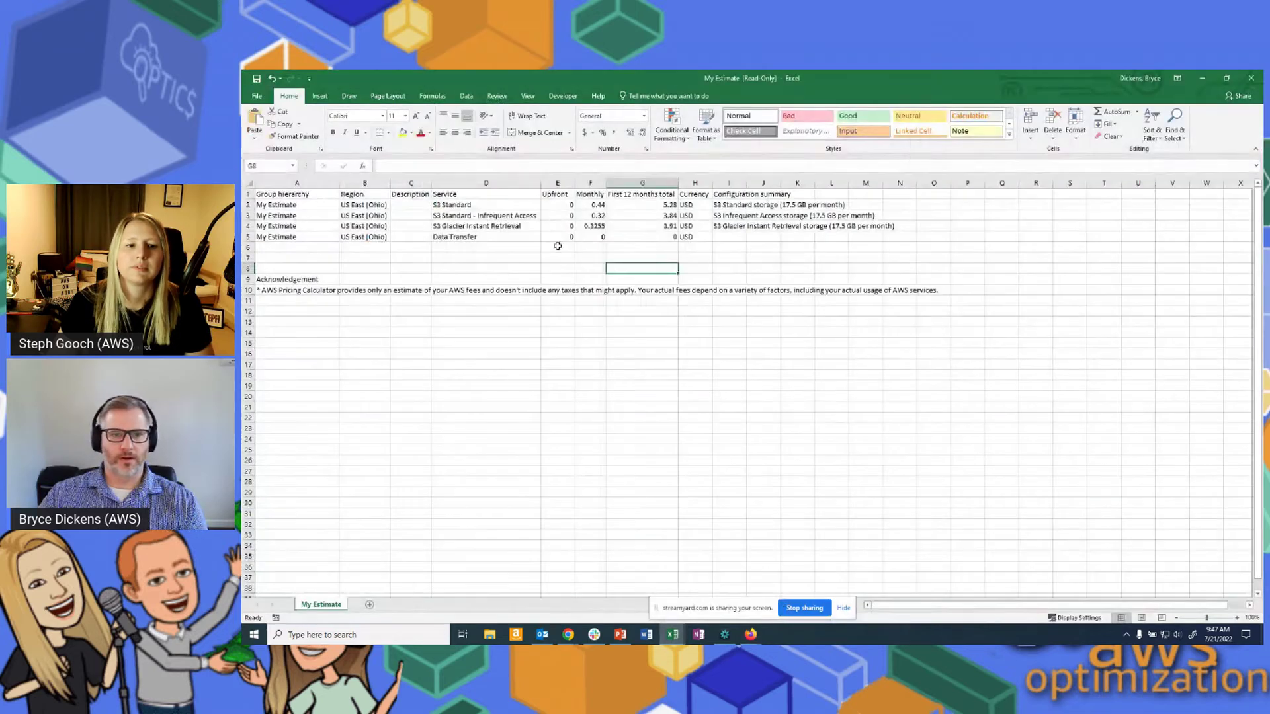
pyautogui.click(593, 206)
pyautogui.moveTo(594, 206); pyautogui.dragTo(593, 227)
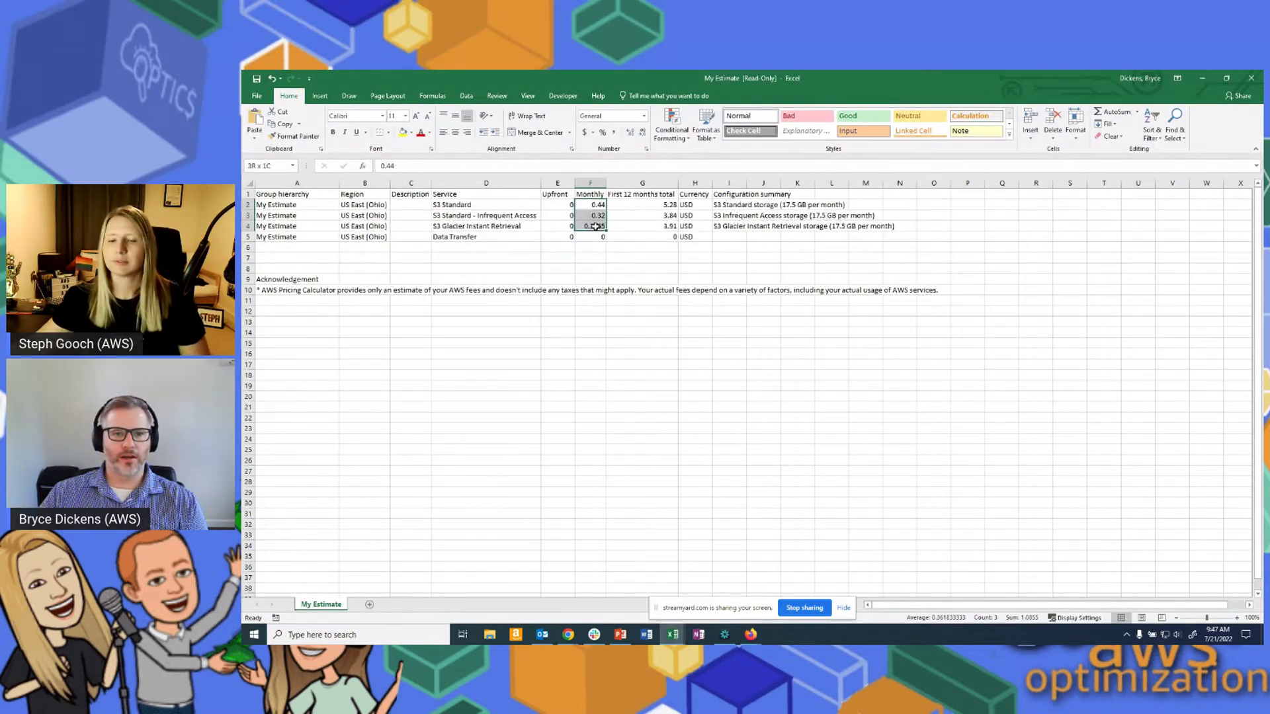
pyautogui.moveTo(511, 205); pyautogui.dragTo(516, 226)
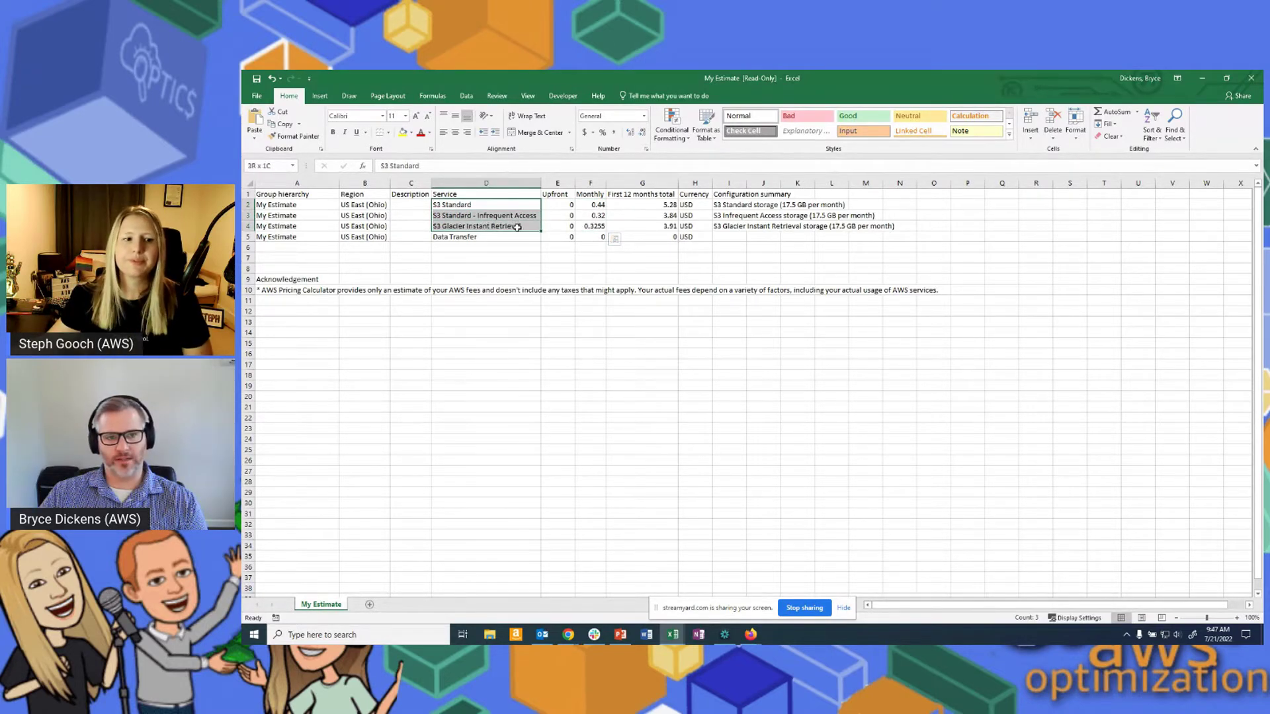
pyautogui.moveTo(583, 204); pyautogui.dragTo(624, 228)
pyautogui.click(720, 245)
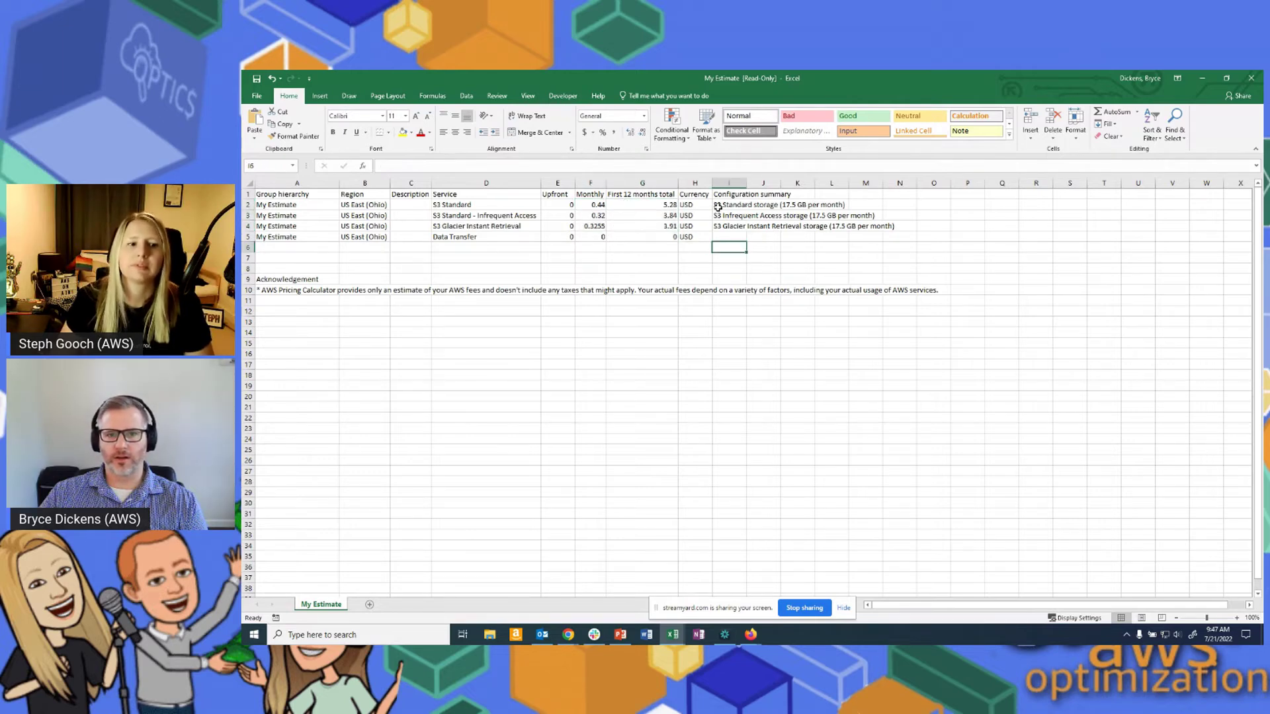
# Review the configuration summary entries for S3 Standard, Infrequent Access and Glacier Instant Retrieval in the My Estimate workbook
pyautogui.moveTo(718, 205); pyautogui.dragTo(723, 226)
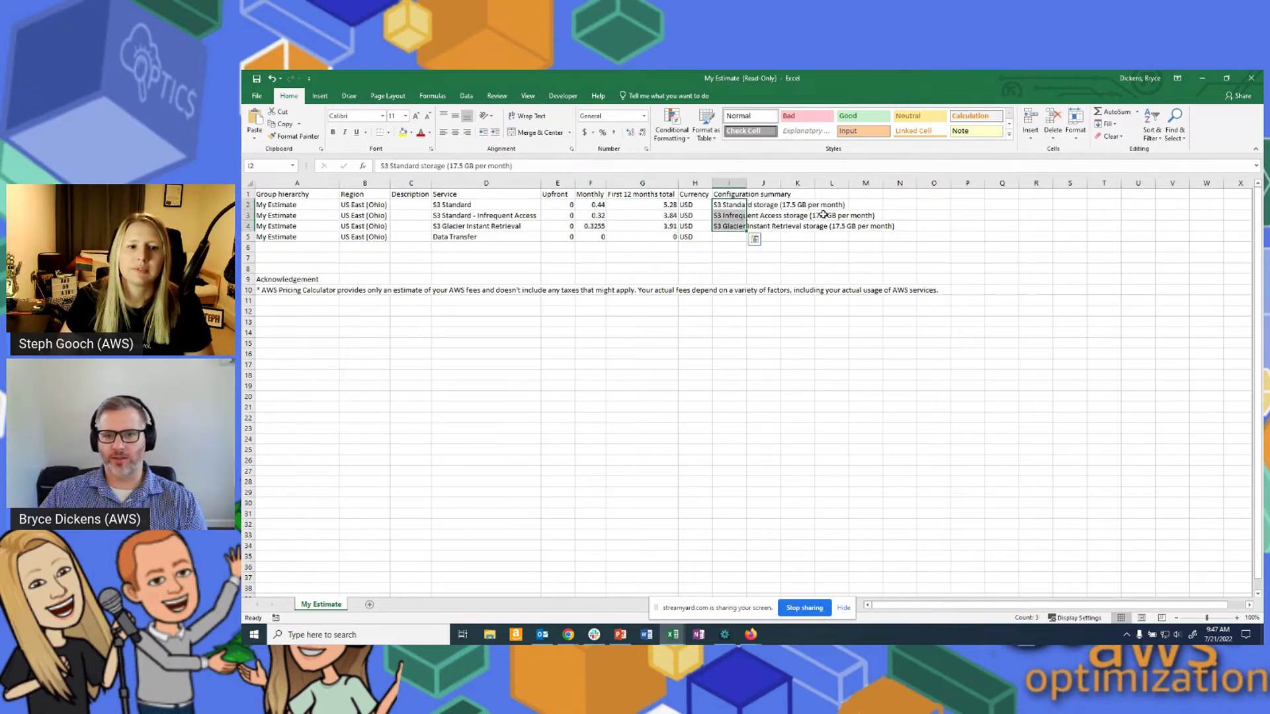
pyautogui.click(722, 239)
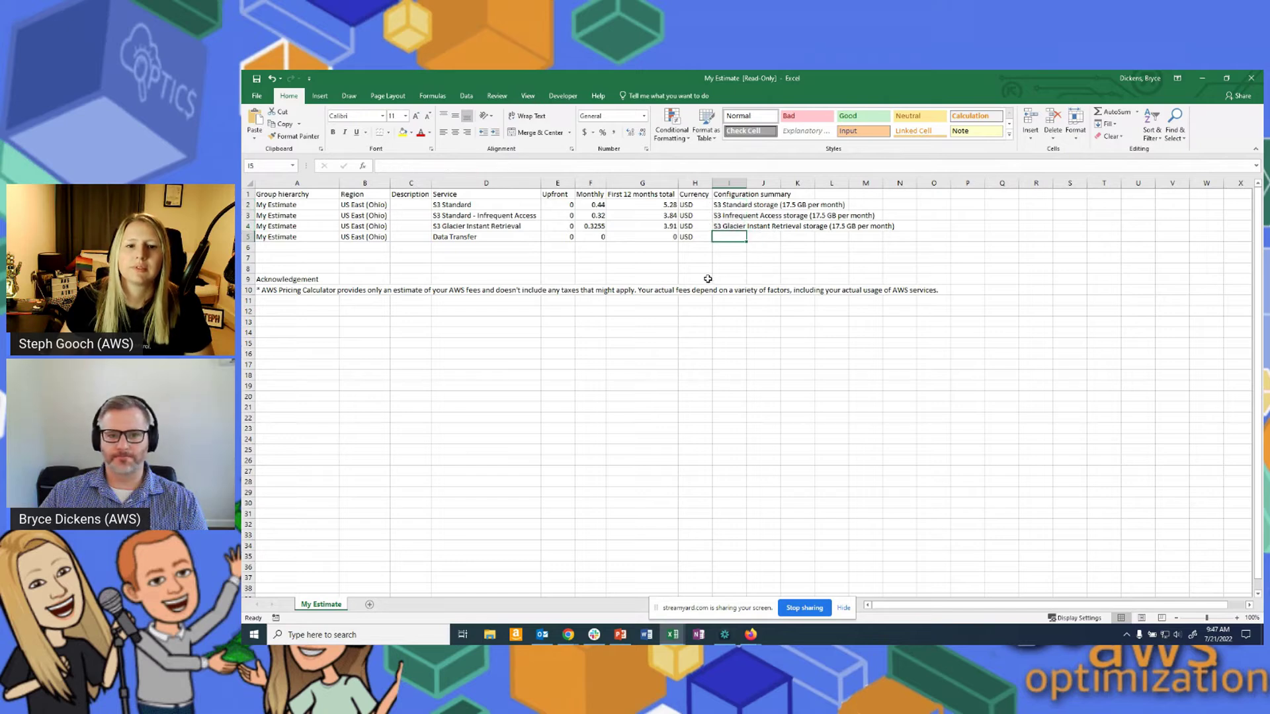
pyautogui.click(661, 263)
pyautogui.click(397, 257)
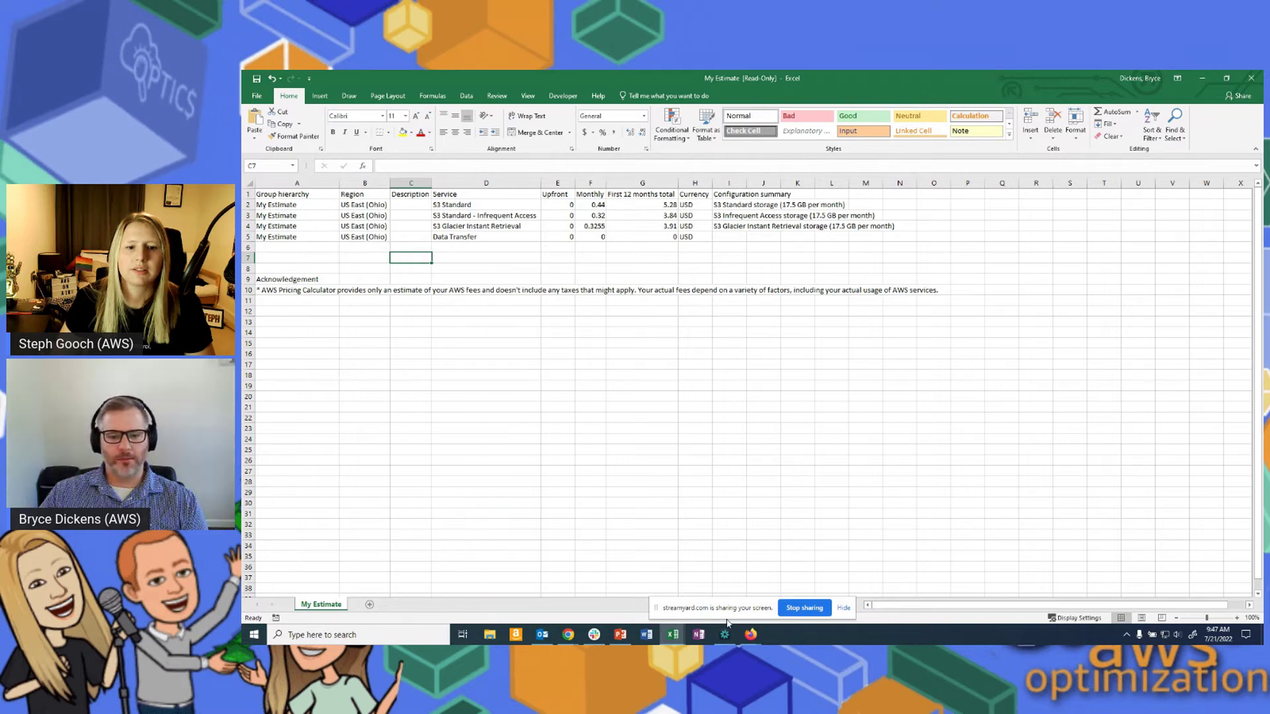
# Return to the Storage Lens organizational dashboard in the browser and review the Standard class's retrieval rate in the Activity metrics
pyautogui.moveTo(750, 634)
pyautogui.click(792, 600)
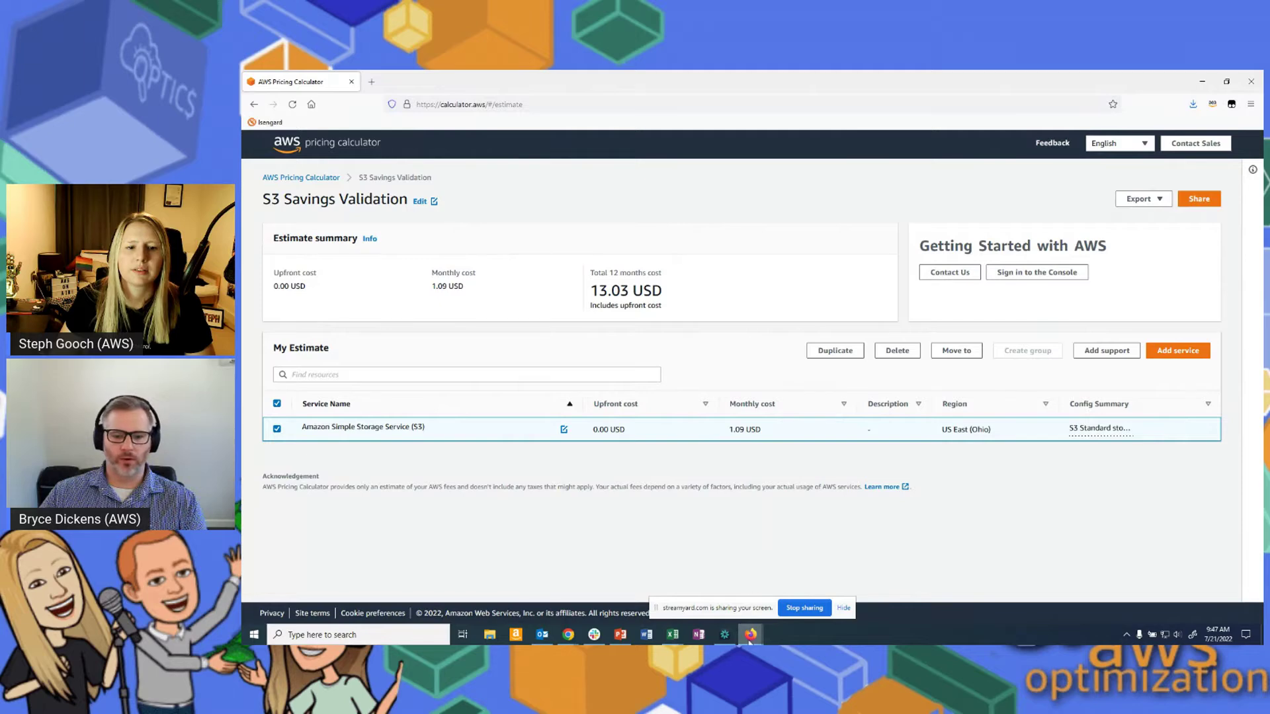
pyautogui.moveTo(751, 634)
pyautogui.click(713, 580)
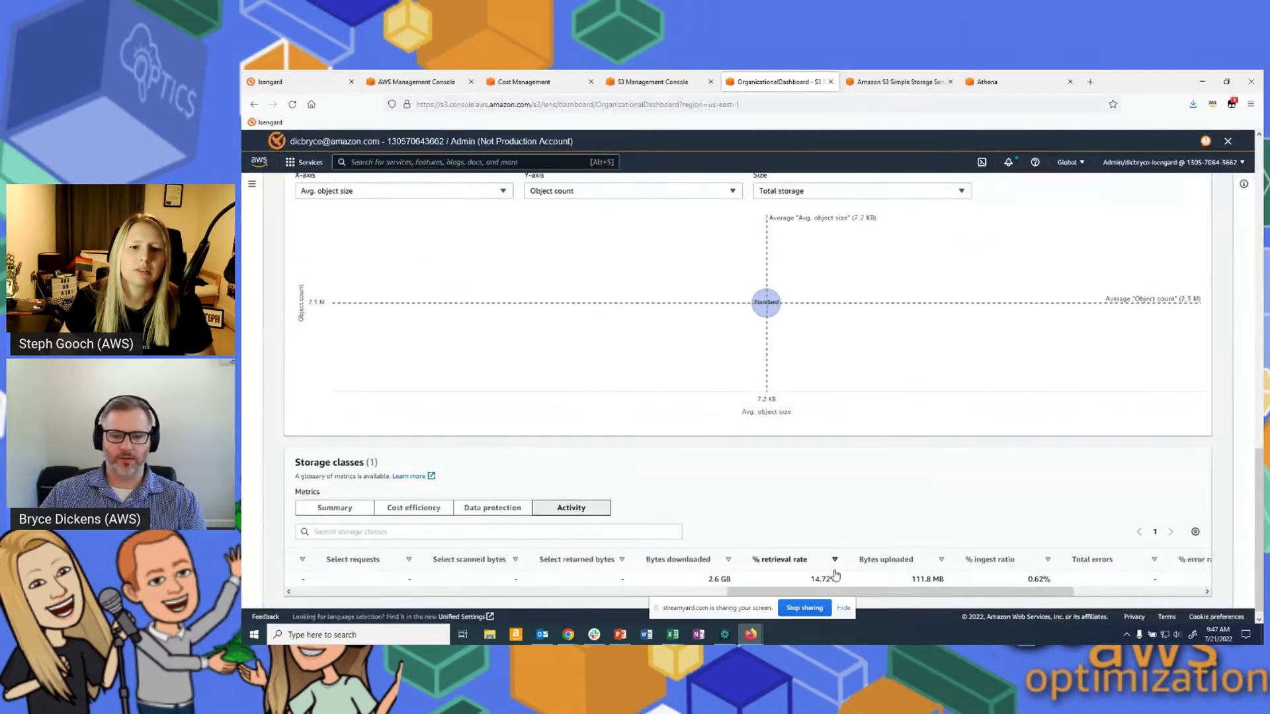
pyautogui.moveTo(868, 592); pyautogui.dragTo(914, 598)
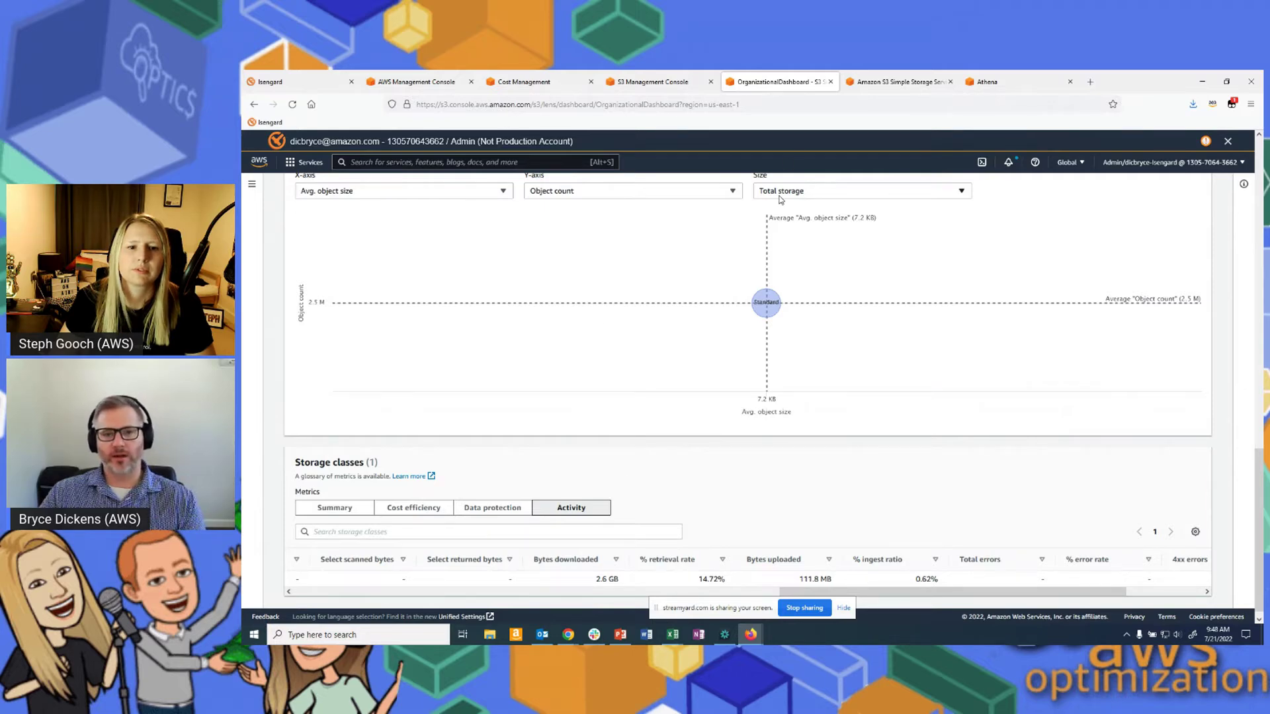
# Open the Athena query editor and examine the S3 cost query in Query 5 from its SELECT columns down to the WHERE clause
pyautogui.click(1002, 81)
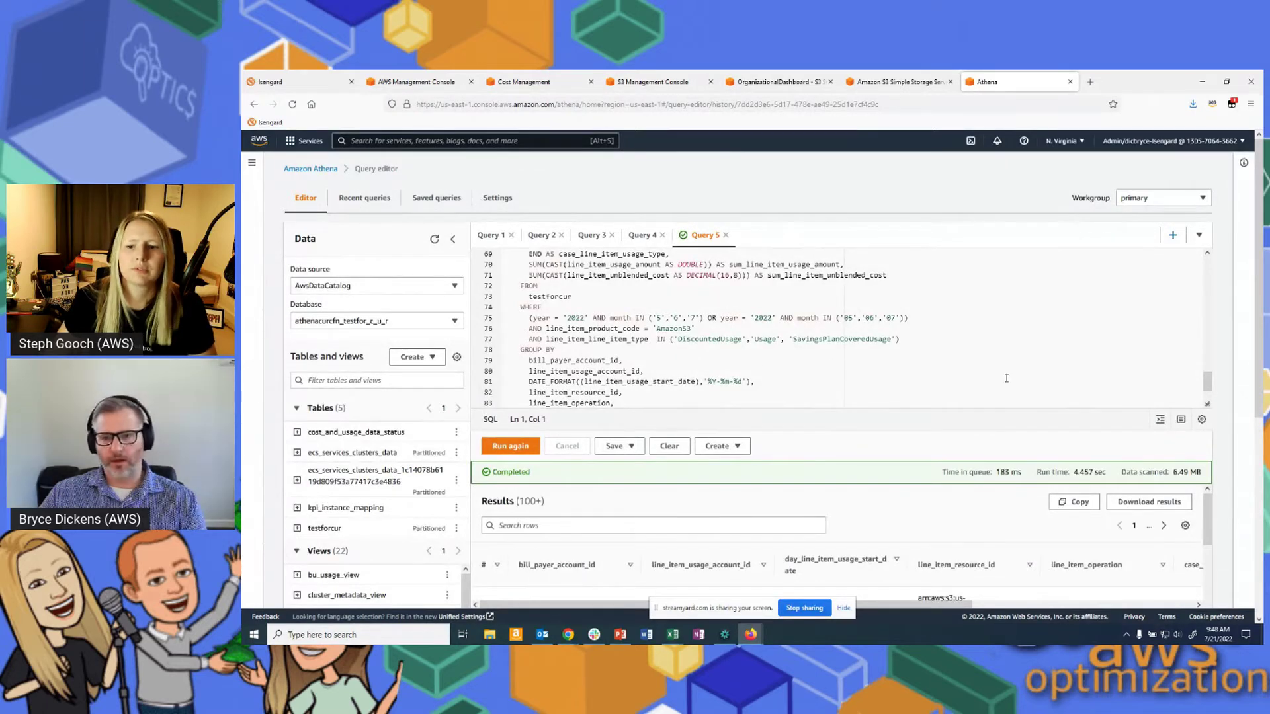
pyautogui.moveTo(1208, 382); pyautogui.dragTo(1217, 239)
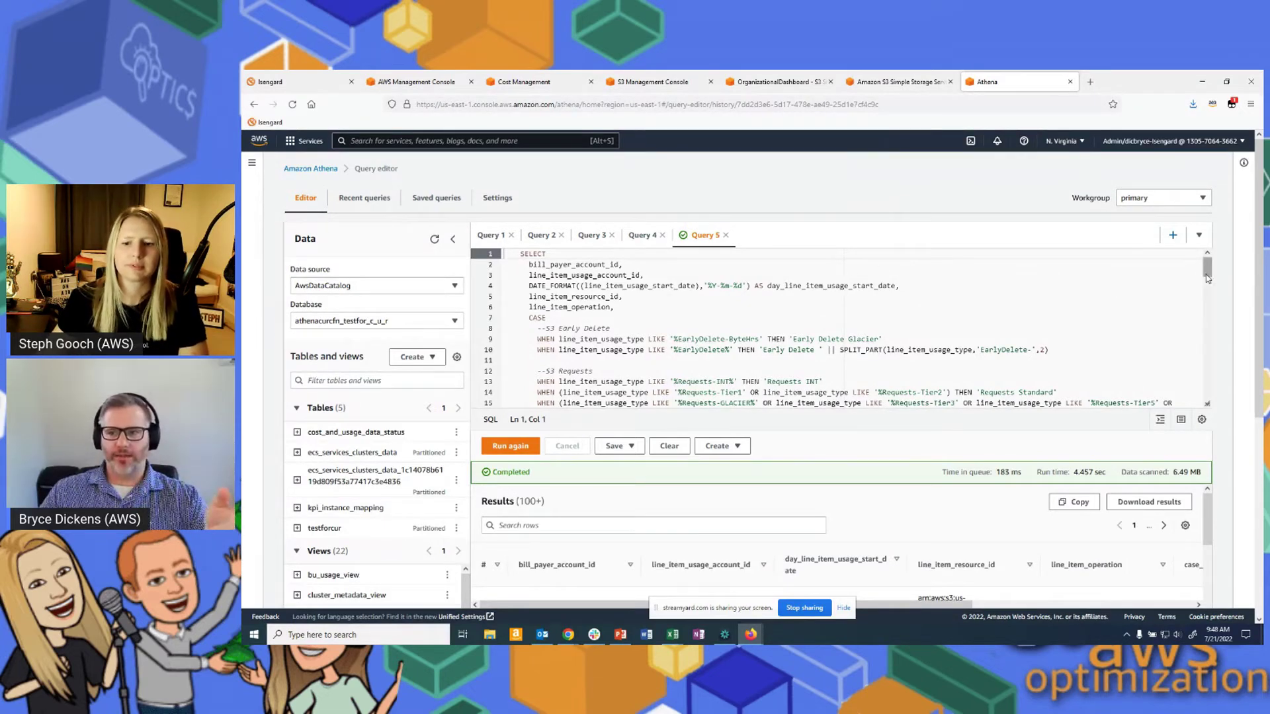
pyautogui.moveTo(1210, 269); pyautogui.dragTo(1210, 264)
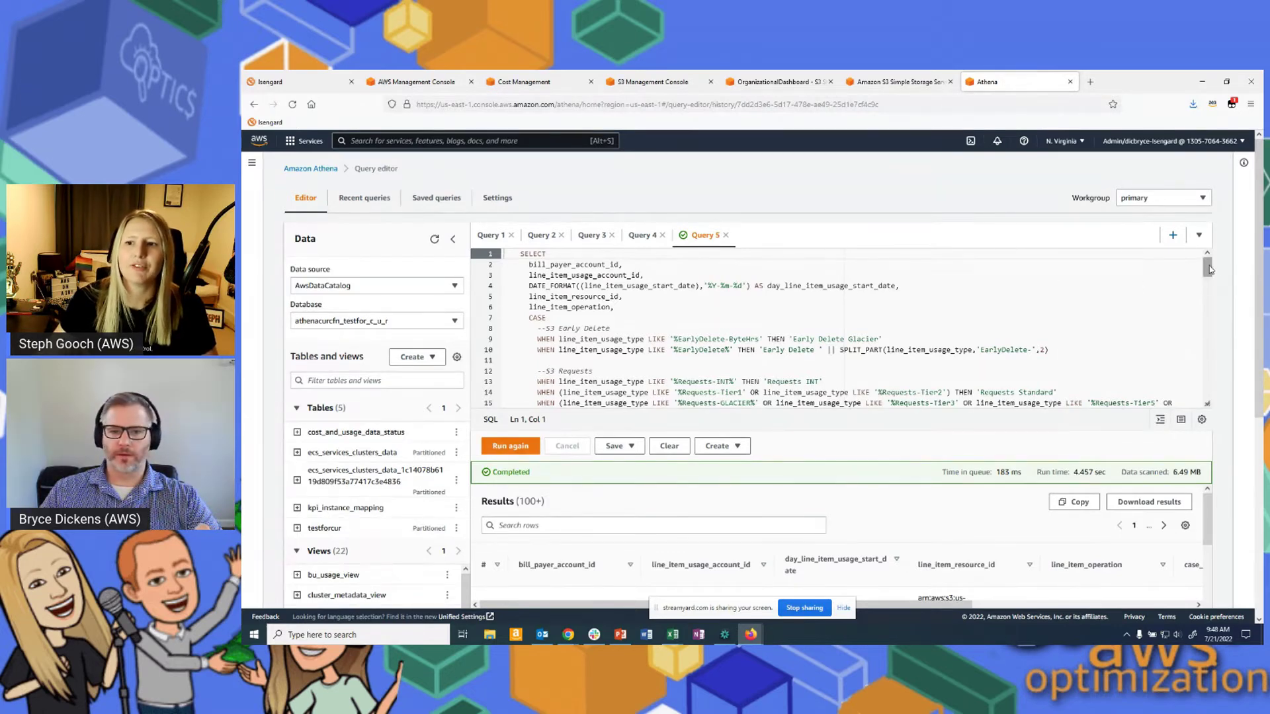
pyautogui.moveTo(1209, 268); pyautogui.dragTo(1210, 270)
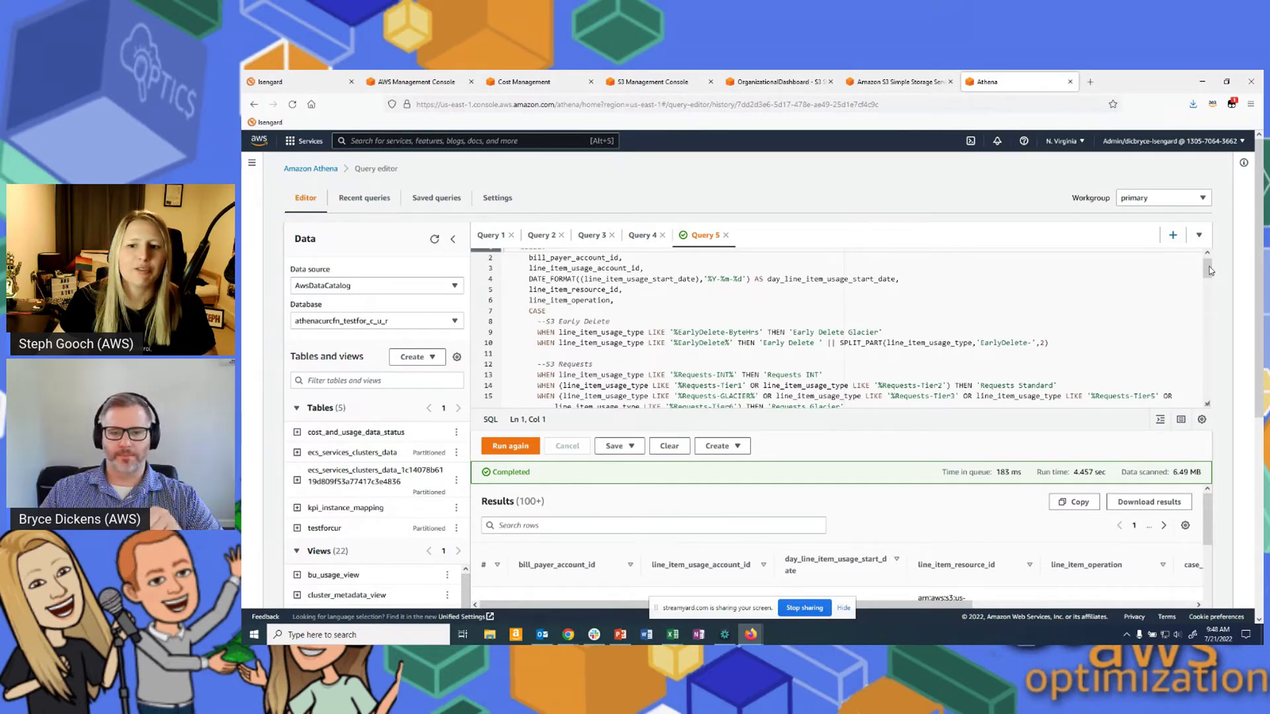
pyautogui.moveTo(1210, 270); pyautogui.dragTo(1243, 384)
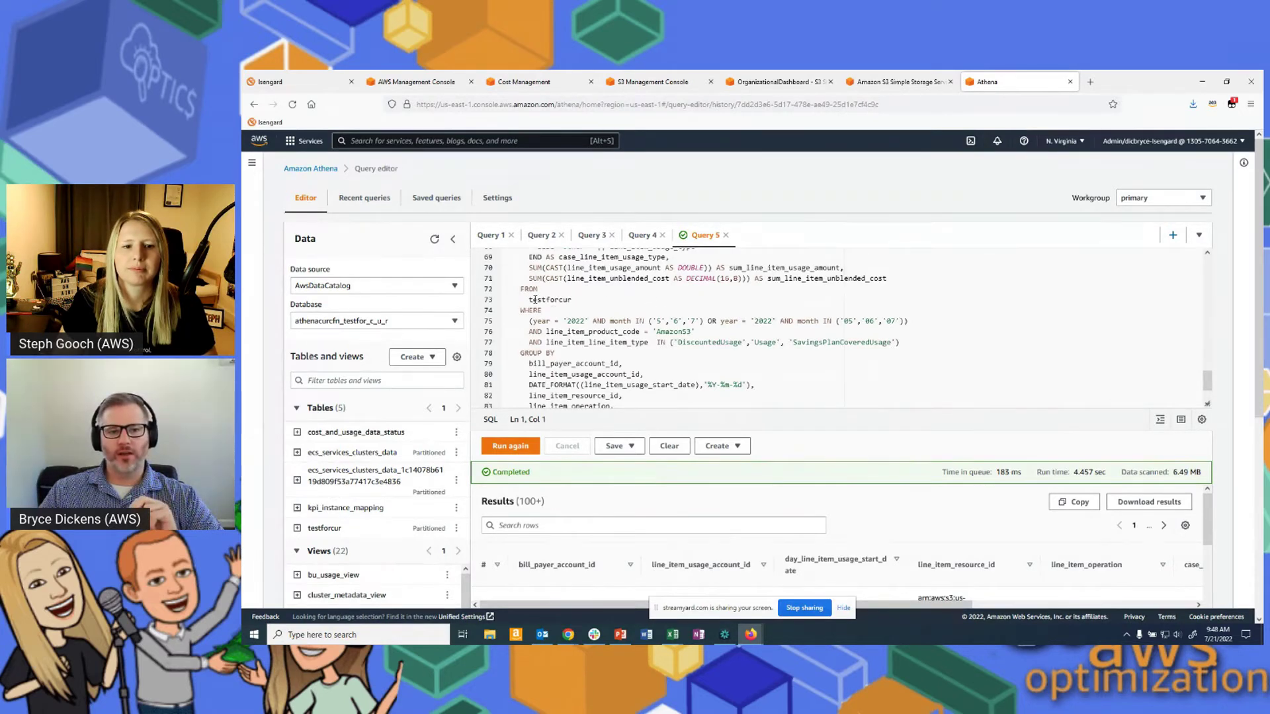
# Point out the testforcur source table and the 2022 year and month filters for months 5, 6 and 7, and view the query results
pyautogui.moveTo(530, 301); pyautogui.dragTo(586, 302)
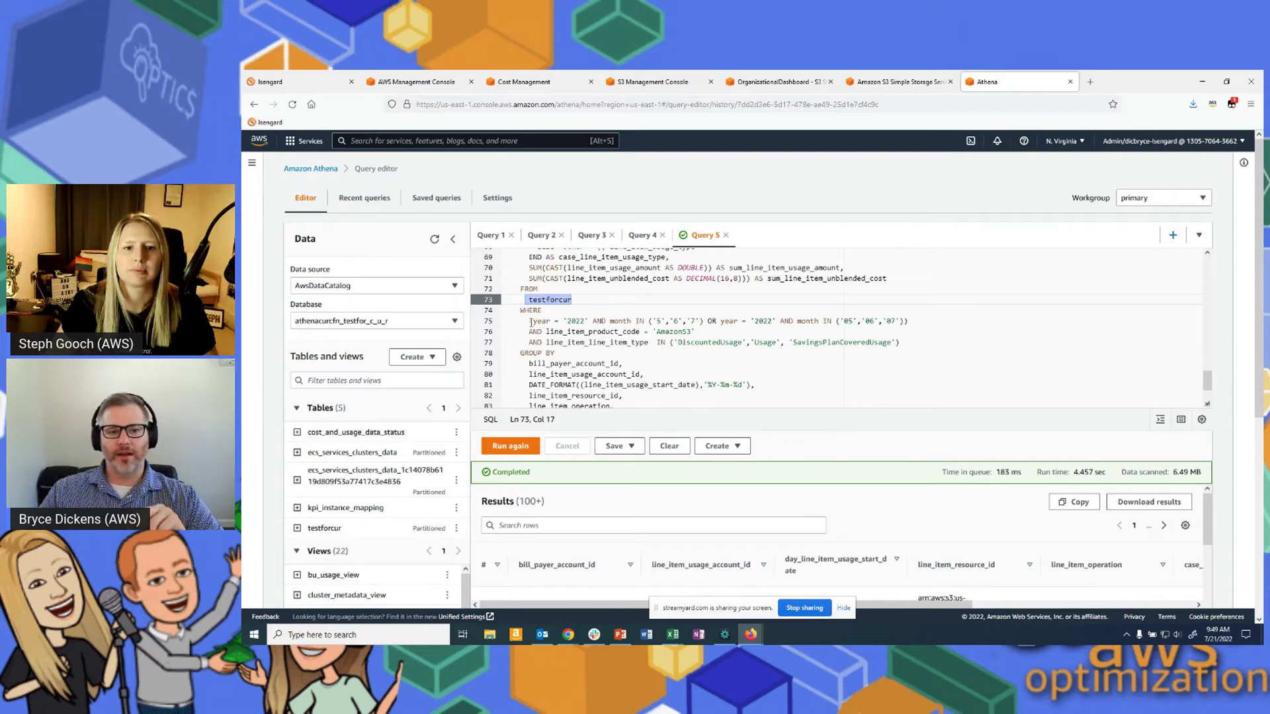
pyautogui.moveTo(531, 323); pyautogui.dragTo(913, 322)
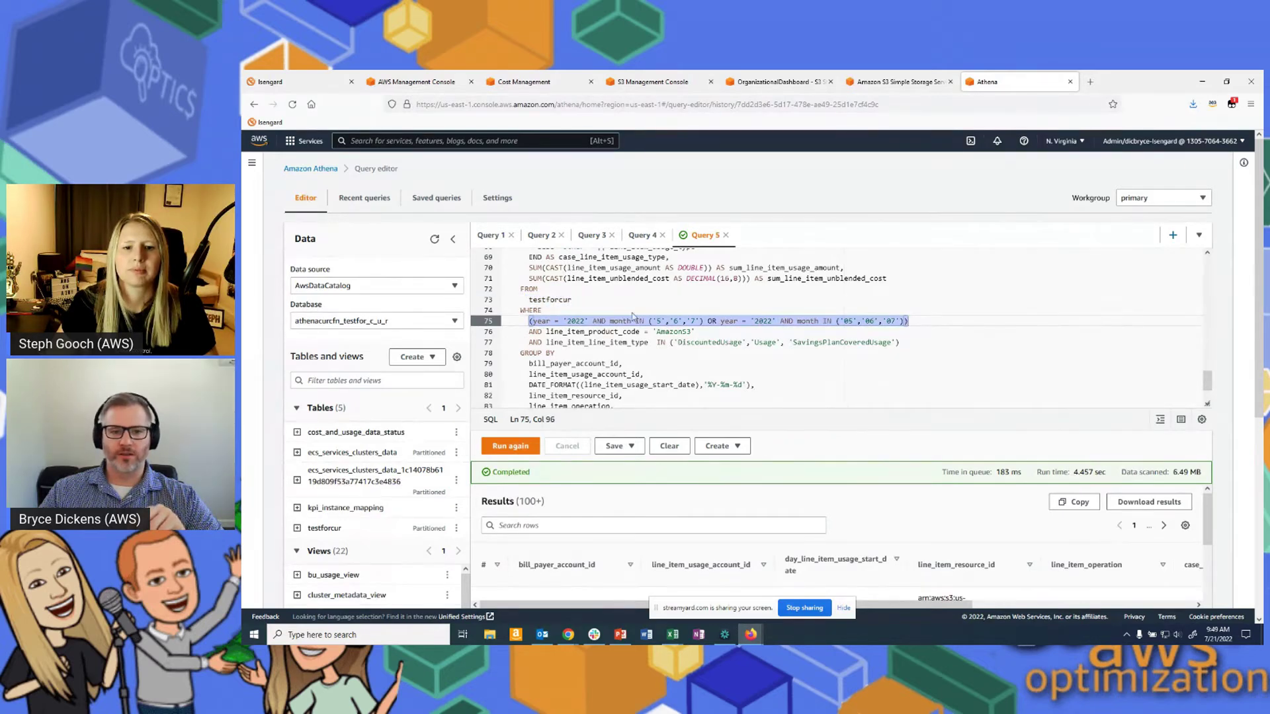
pyautogui.click(618, 302)
pyautogui.moveTo(568, 323); pyautogui.dragTo(589, 322)
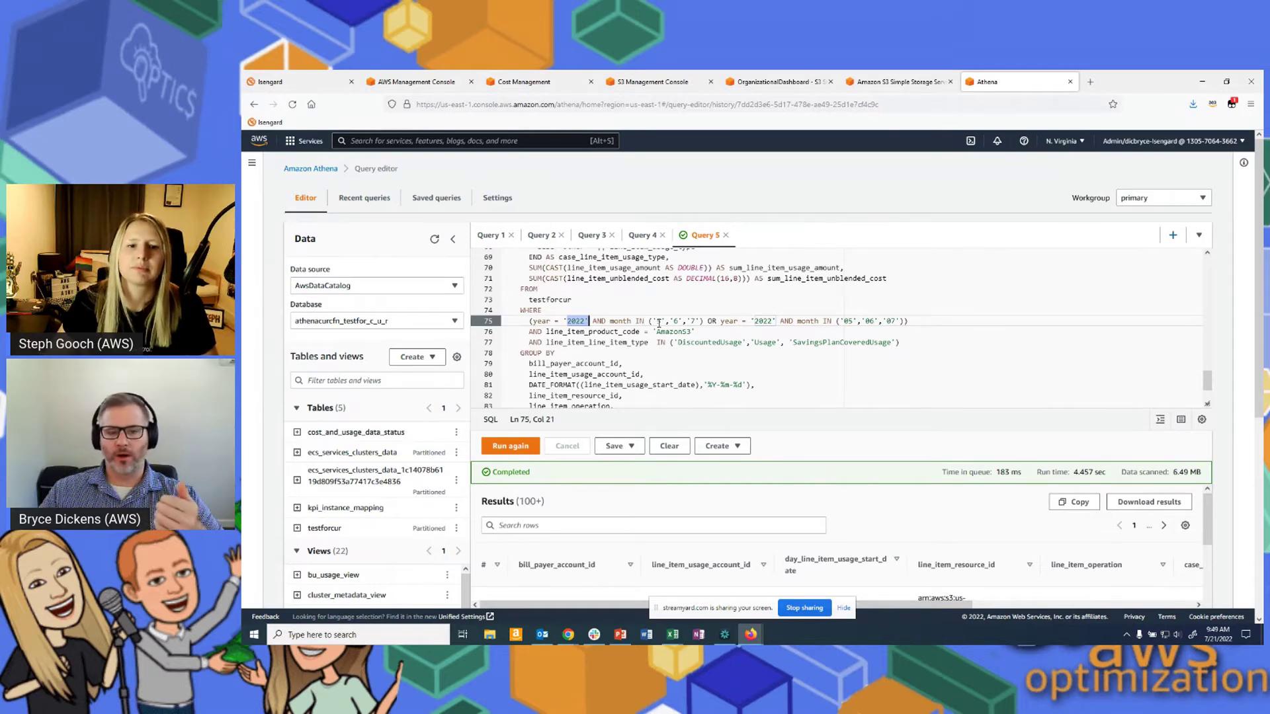
pyautogui.moveTo(657, 323); pyautogui.dragTo(699, 323)
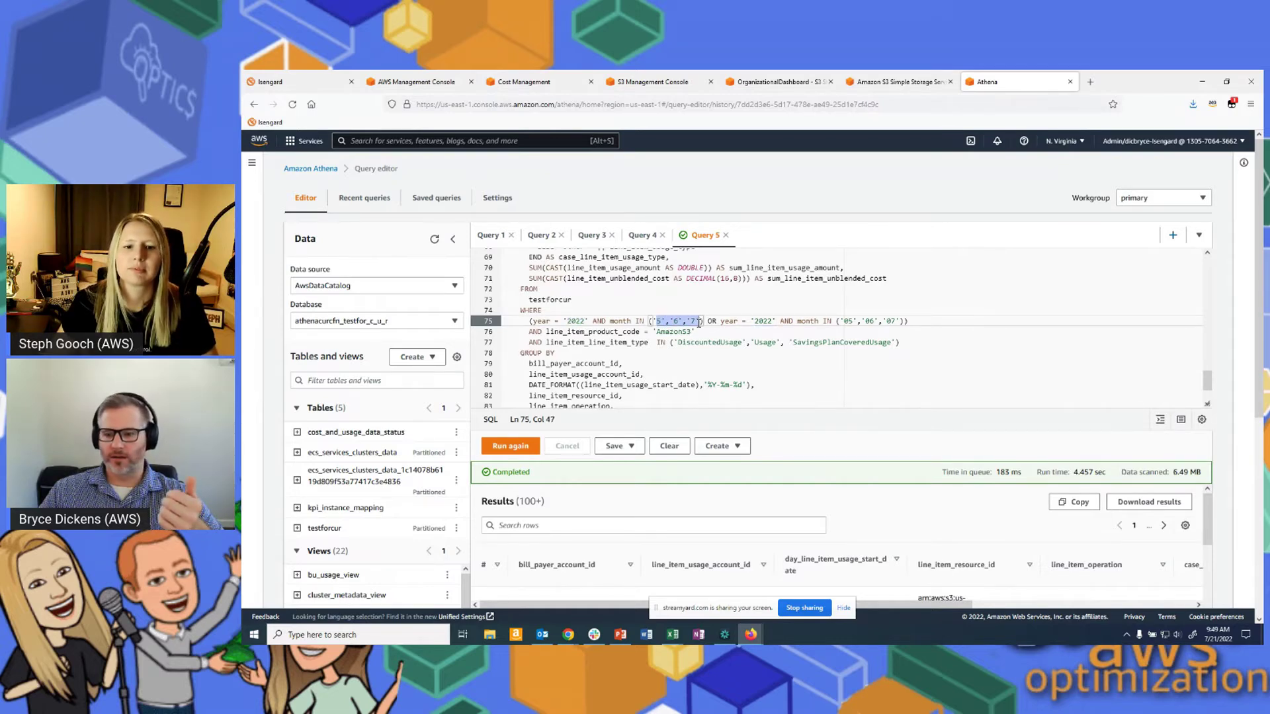
pyautogui.click(695, 321)
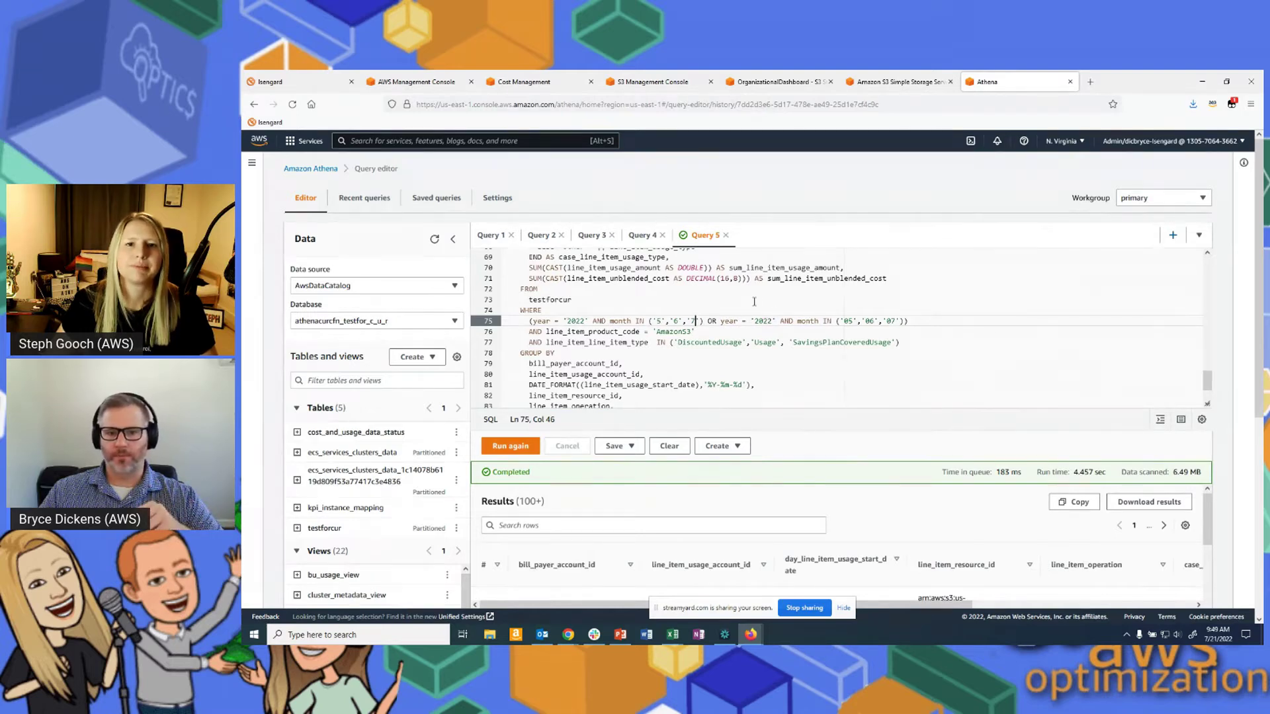
pyautogui.press('Up')
pyautogui.press('Up')
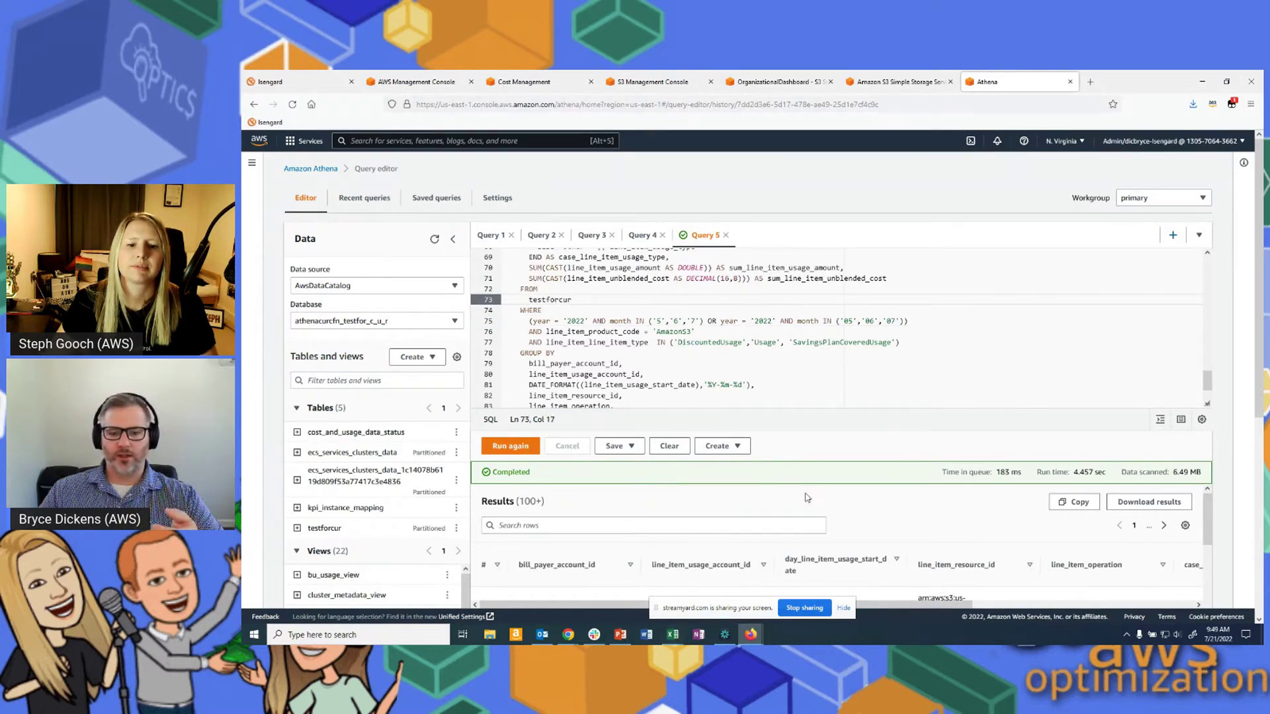
pyautogui.scroll(-2, 807, 495)
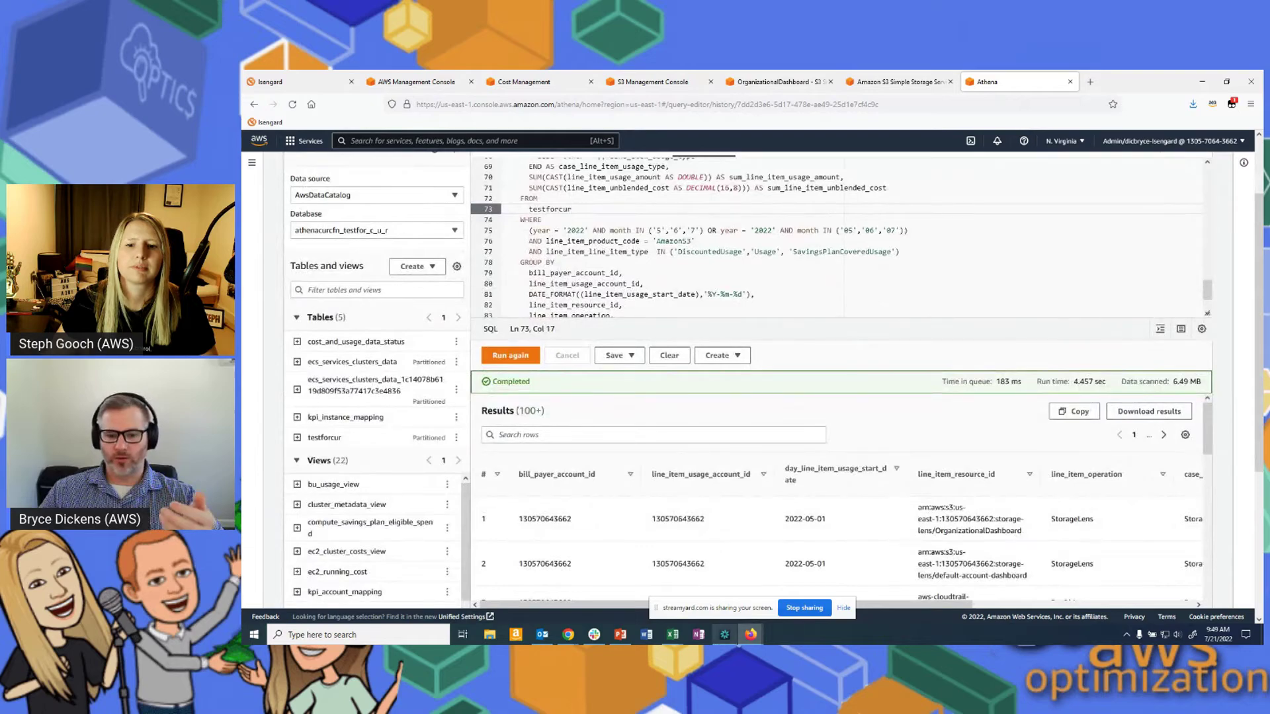
# Switch to the payer account's S3 CUR workbook in Excel and show the pivot table of usage amounts and unblended costs on Sheet1
pyautogui.moveTo(672, 634)
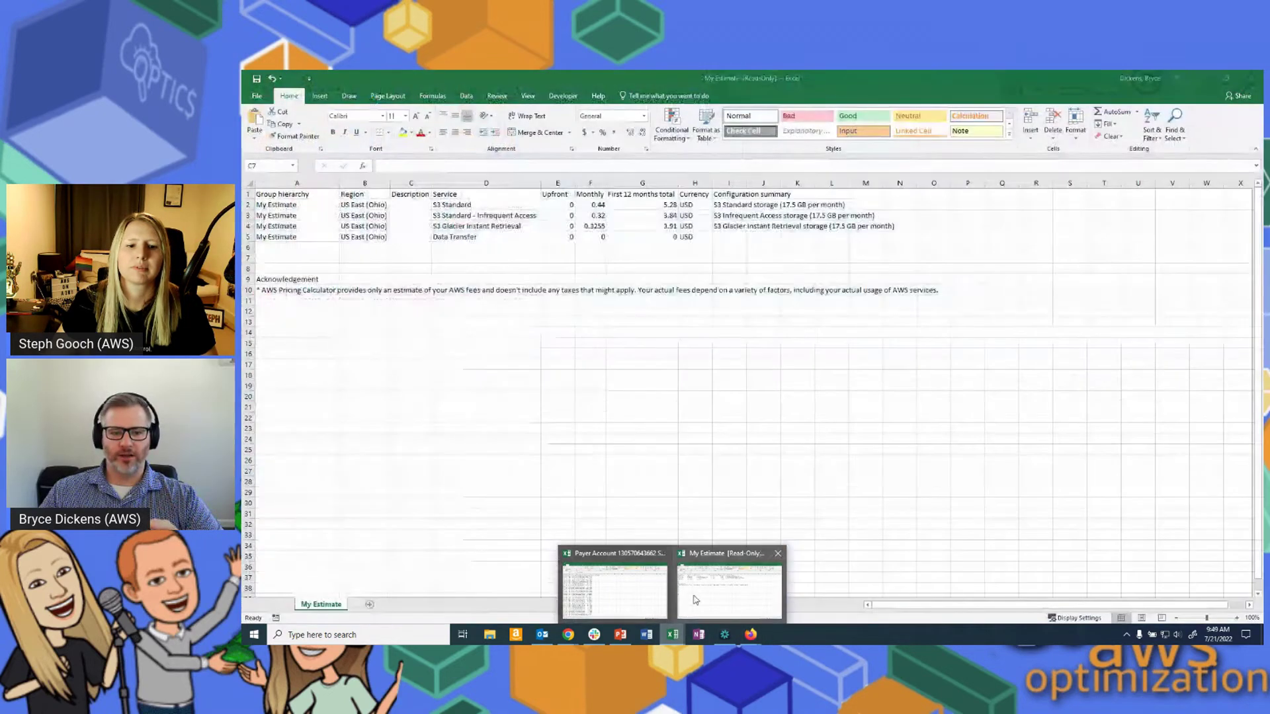
pyautogui.click(615, 585)
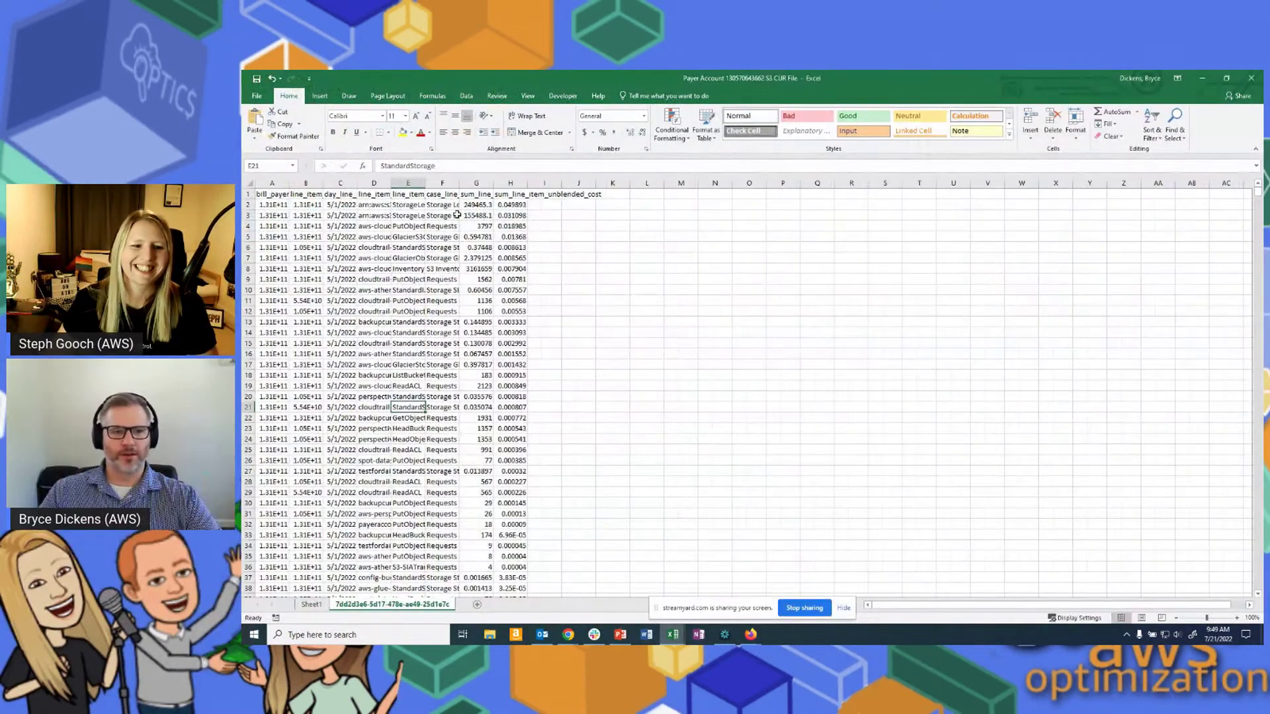
pyautogui.click(455, 215)
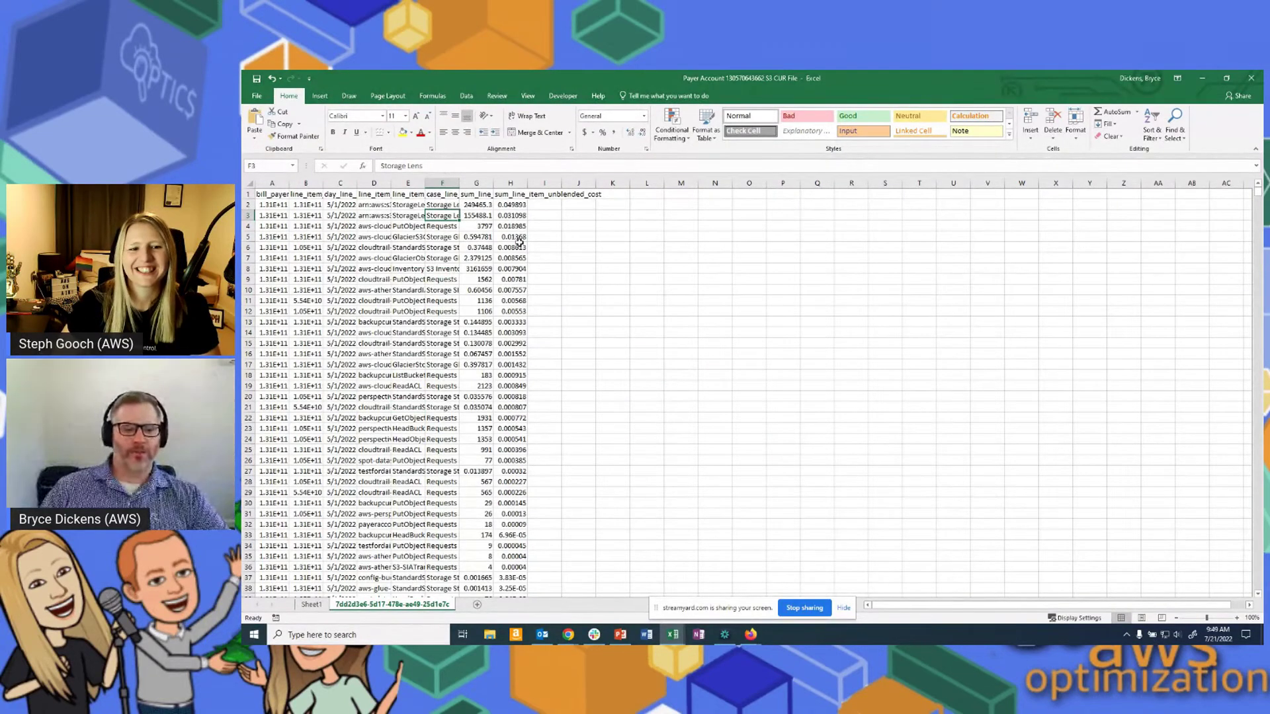
pyautogui.click(312, 605)
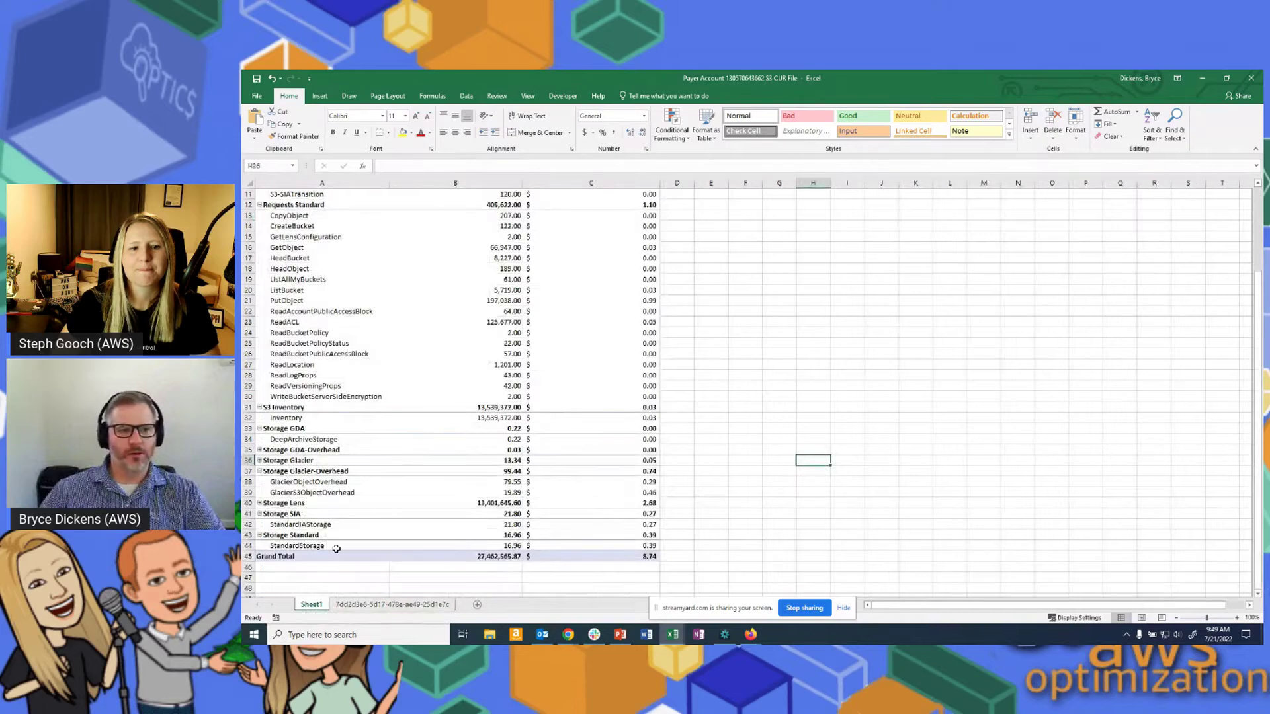
pyautogui.scroll(4, 415, 440)
pyautogui.click(397, 270)
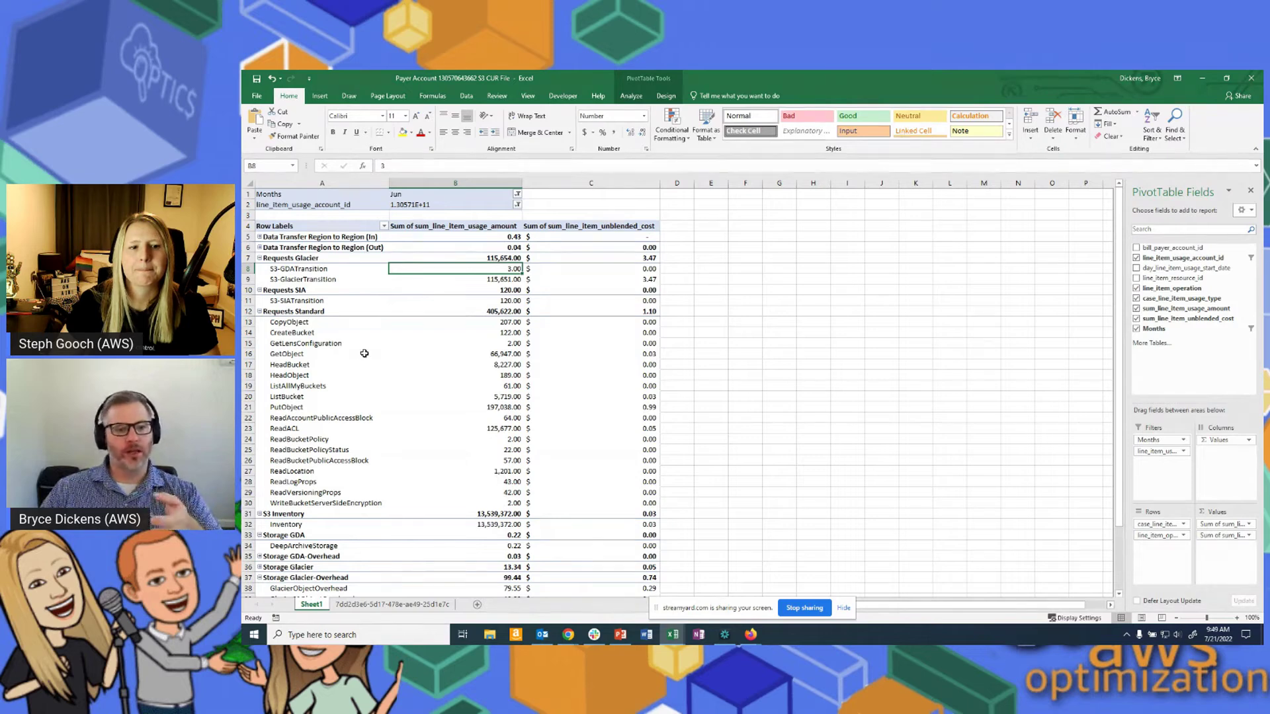
# Highlight the request operations under Requests Standard and their usage amounts, from CopyObject through ListAllMyBuckets
pyautogui.moveTo(316, 311); pyautogui.dragTo(492, 371)
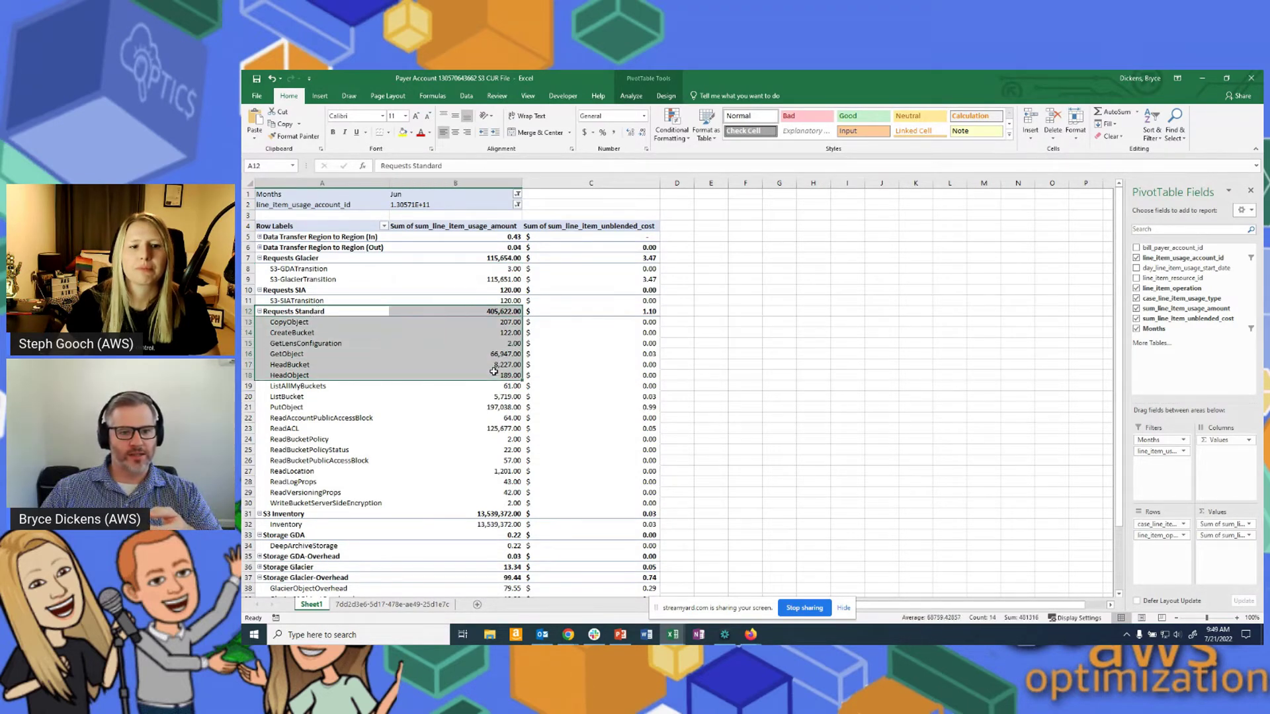
pyautogui.click(317, 375)
pyautogui.moveTo(297, 324); pyautogui.dragTo(327, 387)
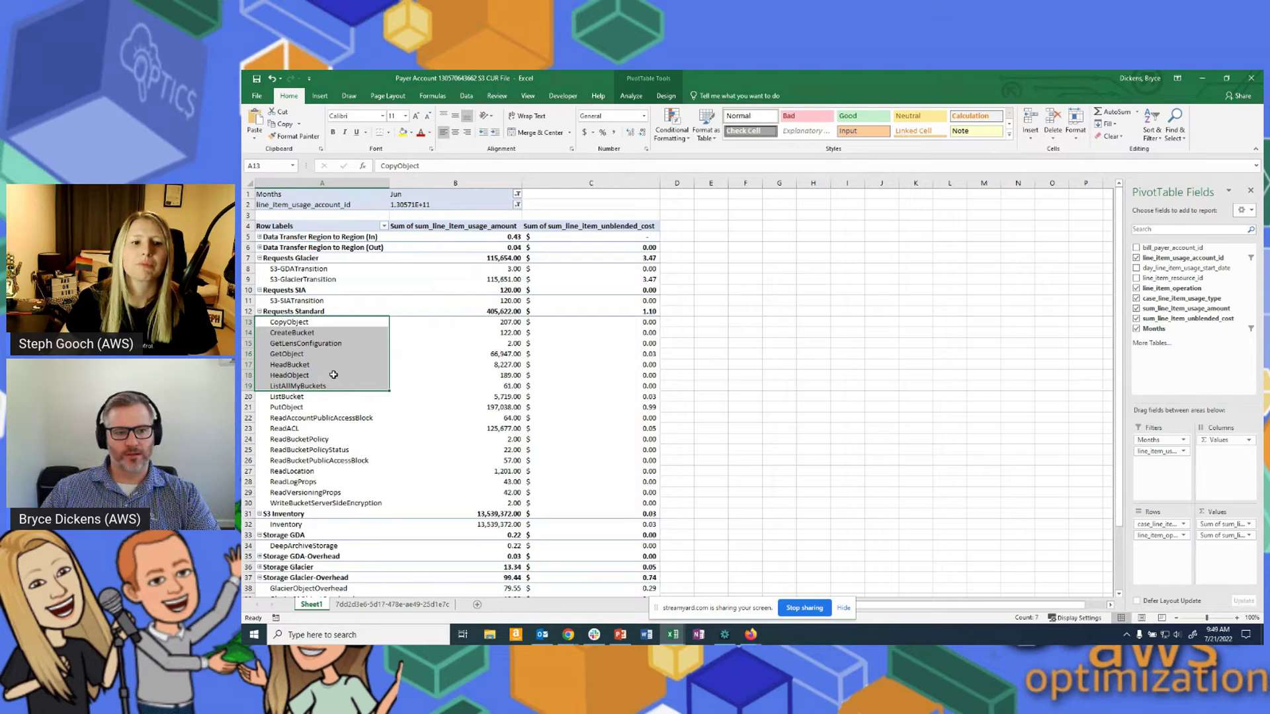
pyautogui.moveTo(462, 326); pyautogui.dragTo(474, 385)
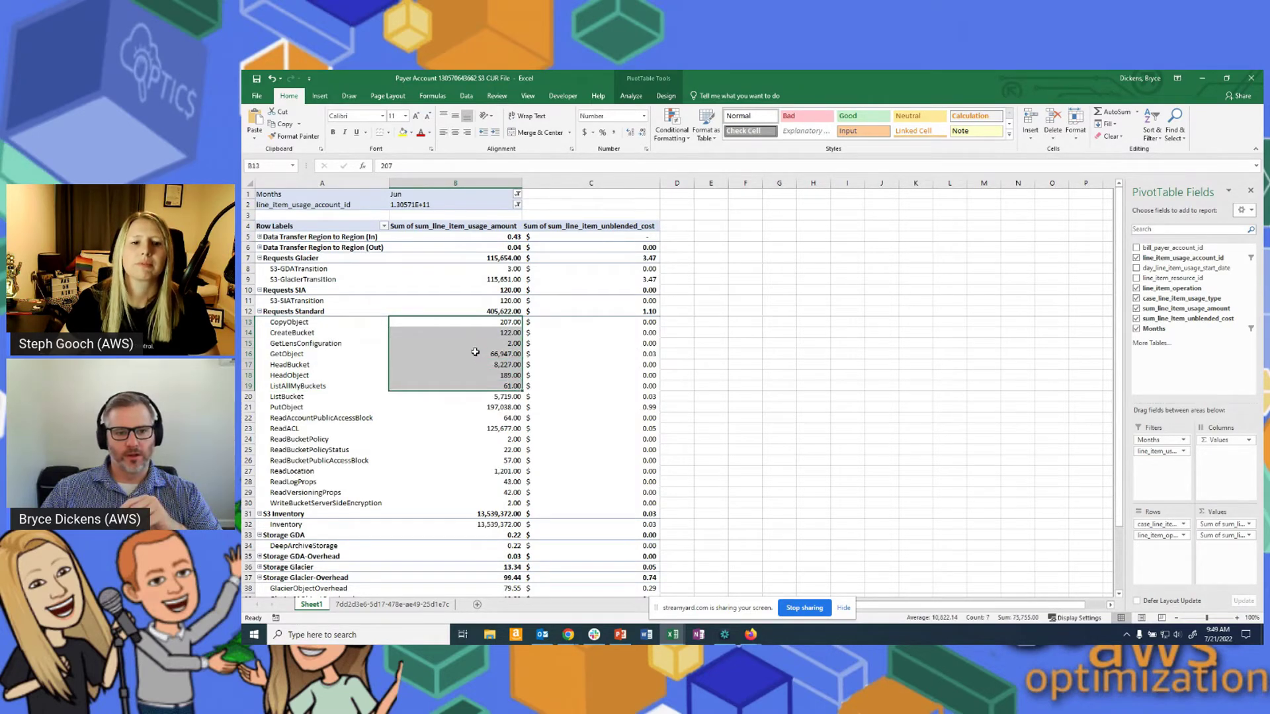
pyautogui.click(473, 365)
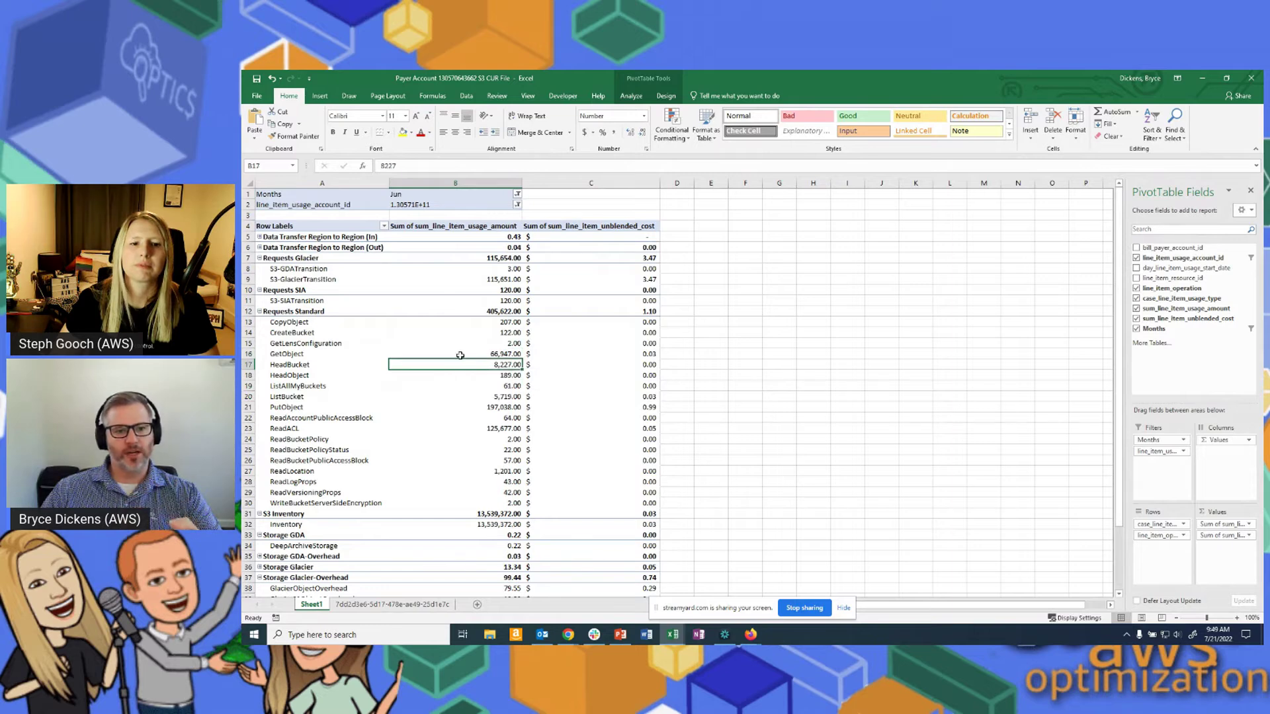
pyautogui.moveTo(459, 335)
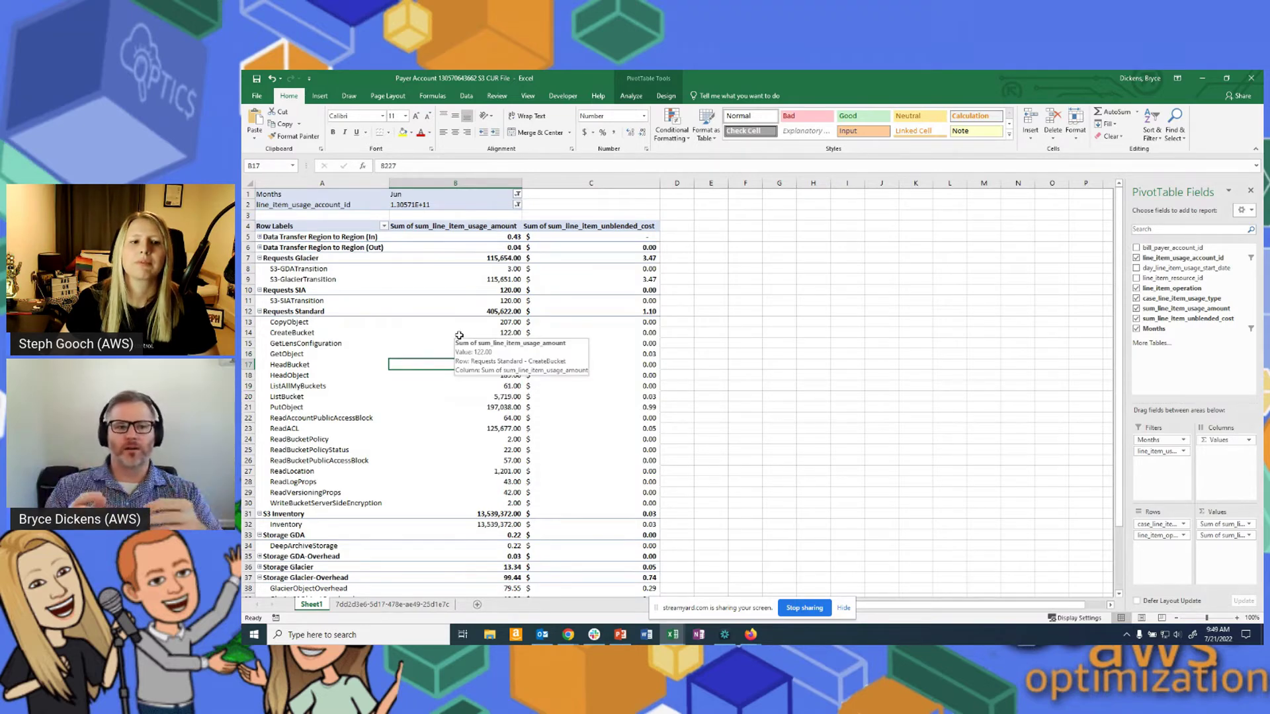
# Point out the pivot table's month and usage account filters, then inspect the usage amounts of the HeadObject, HeadBucket and CreateBucket operations
pyautogui.click(403, 191)
pyautogui.click(401, 205)
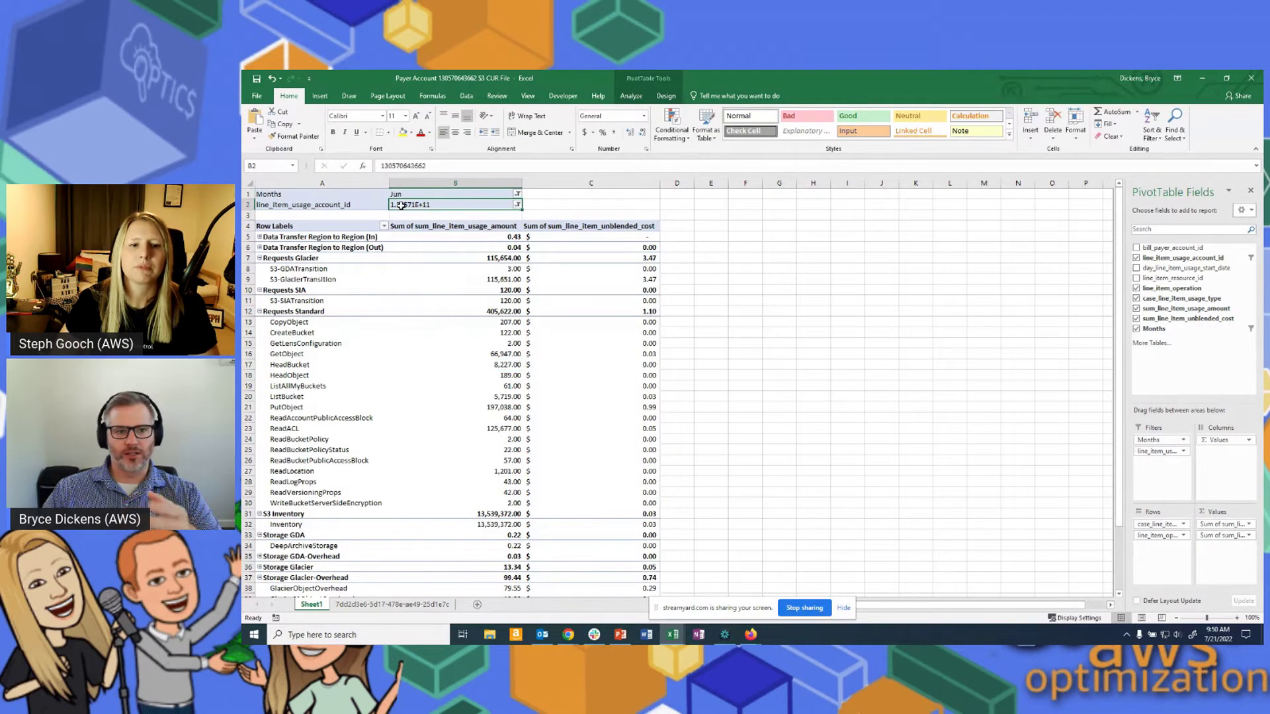
pyautogui.click(458, 373)
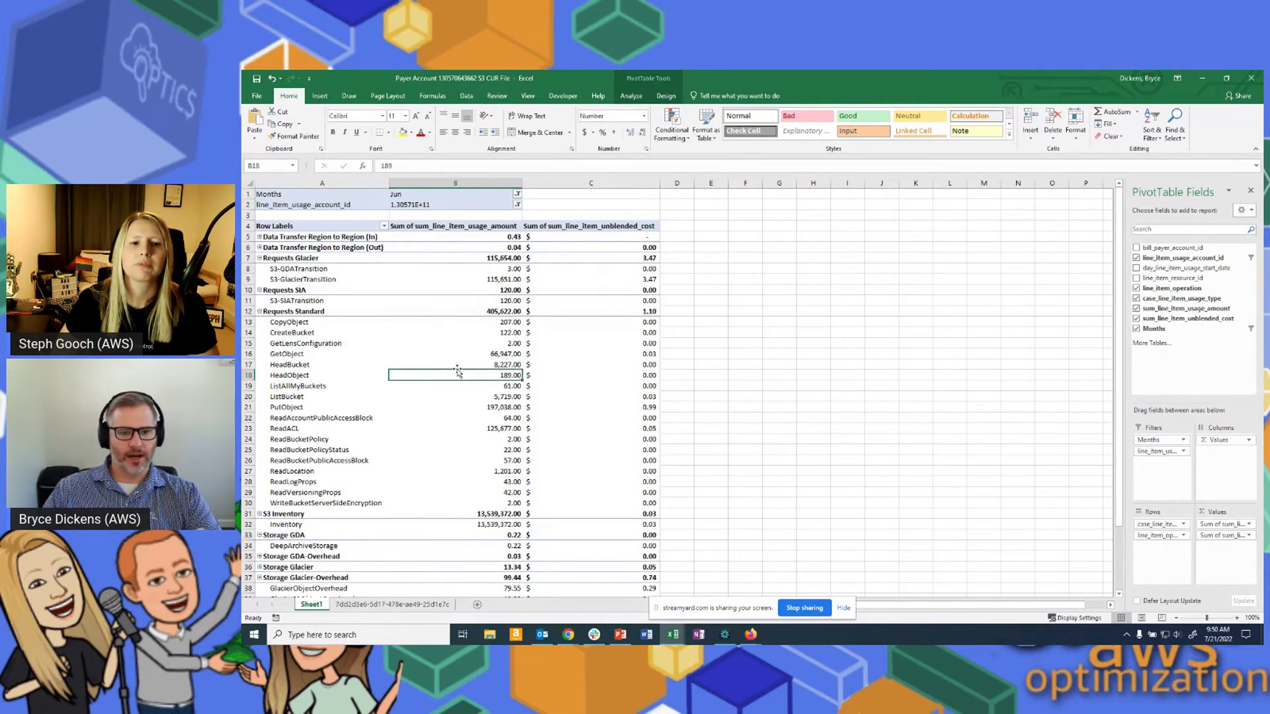
pyautogui.click(456, 364)
pyautogui.click(467, 330)
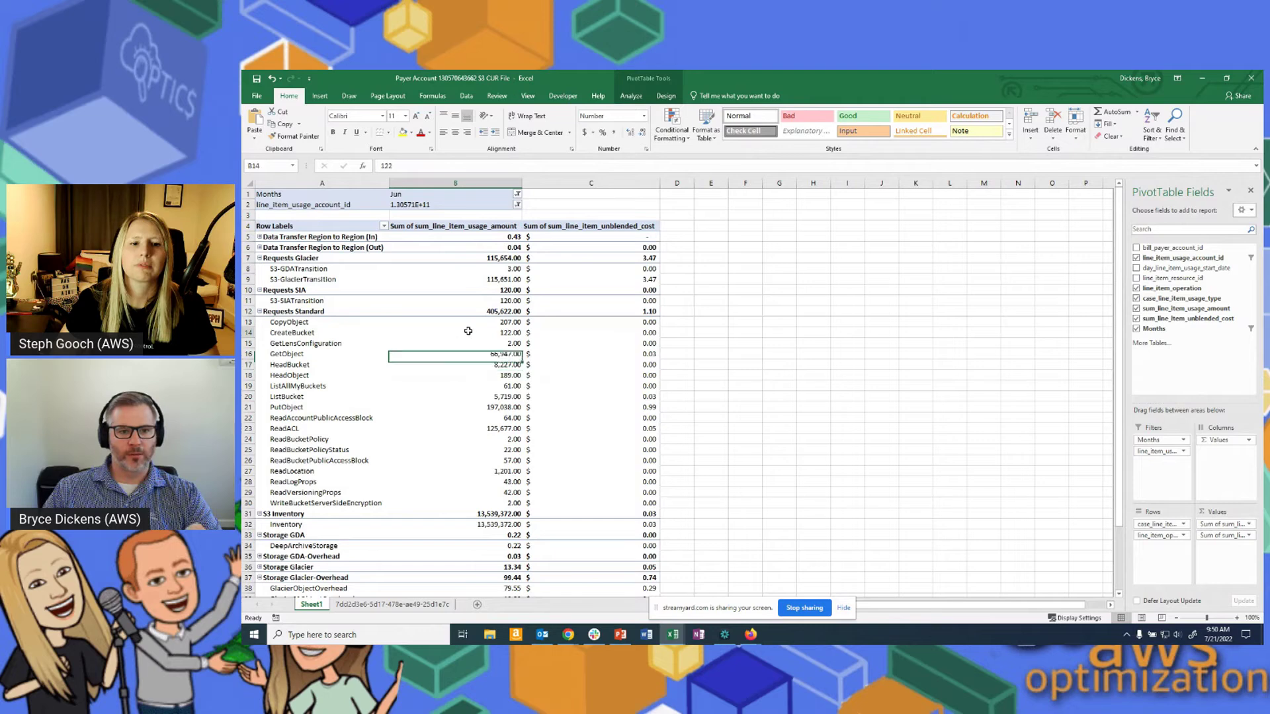
# Compare the ListBucket and PutObject usage amounts and highlight the Requests Standard usage amounts from CreateBucket through ReadACL
pyautogui.click(460, 396)
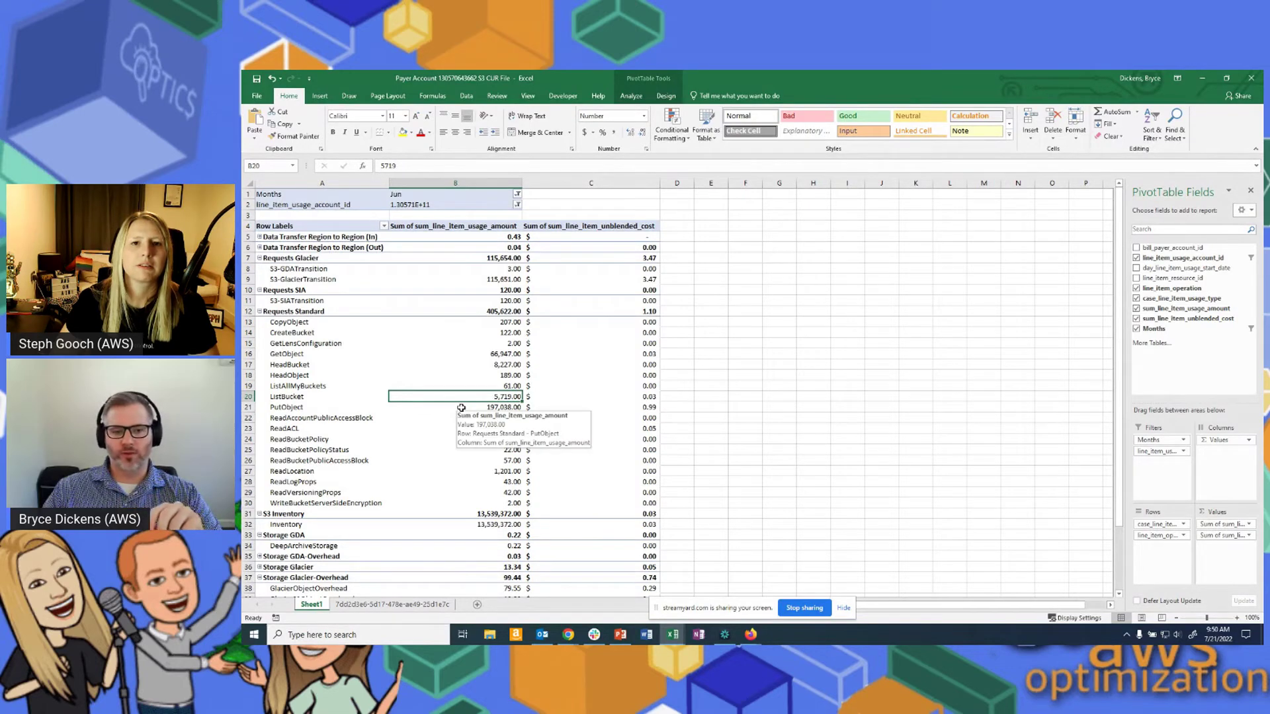
pyautogui.click(461, 408)
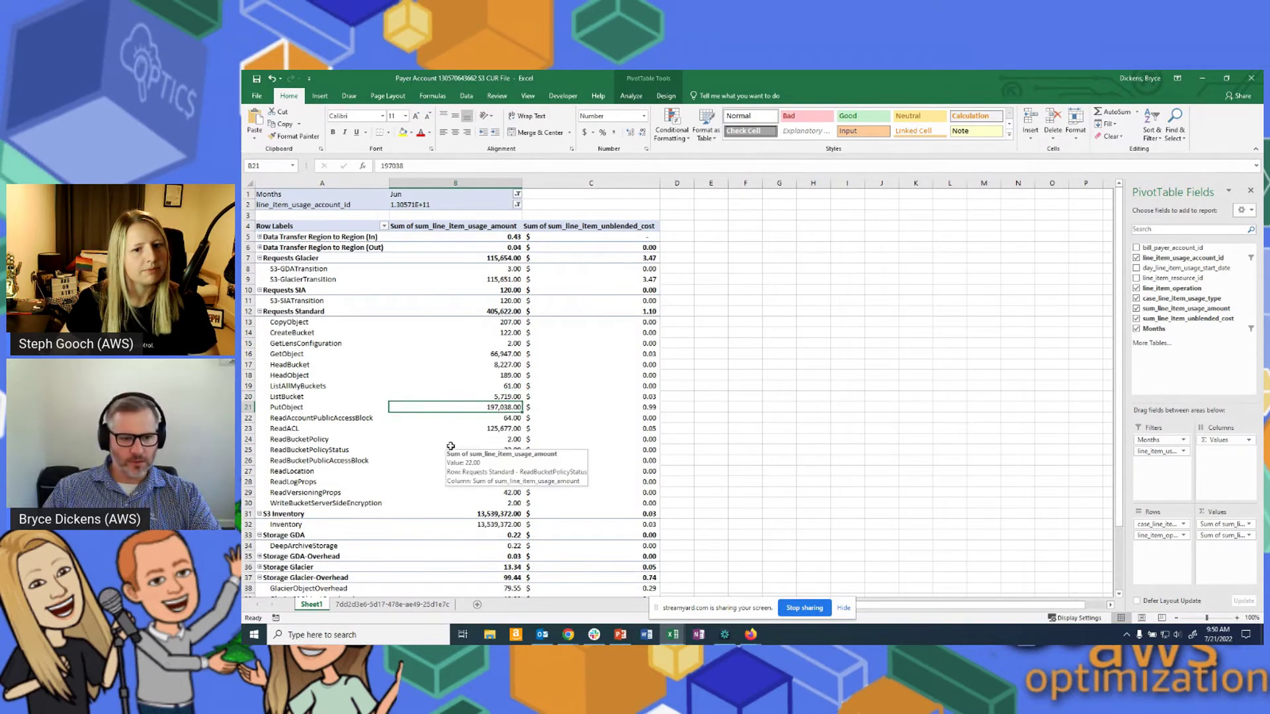
pyautogui.click(475, 399)
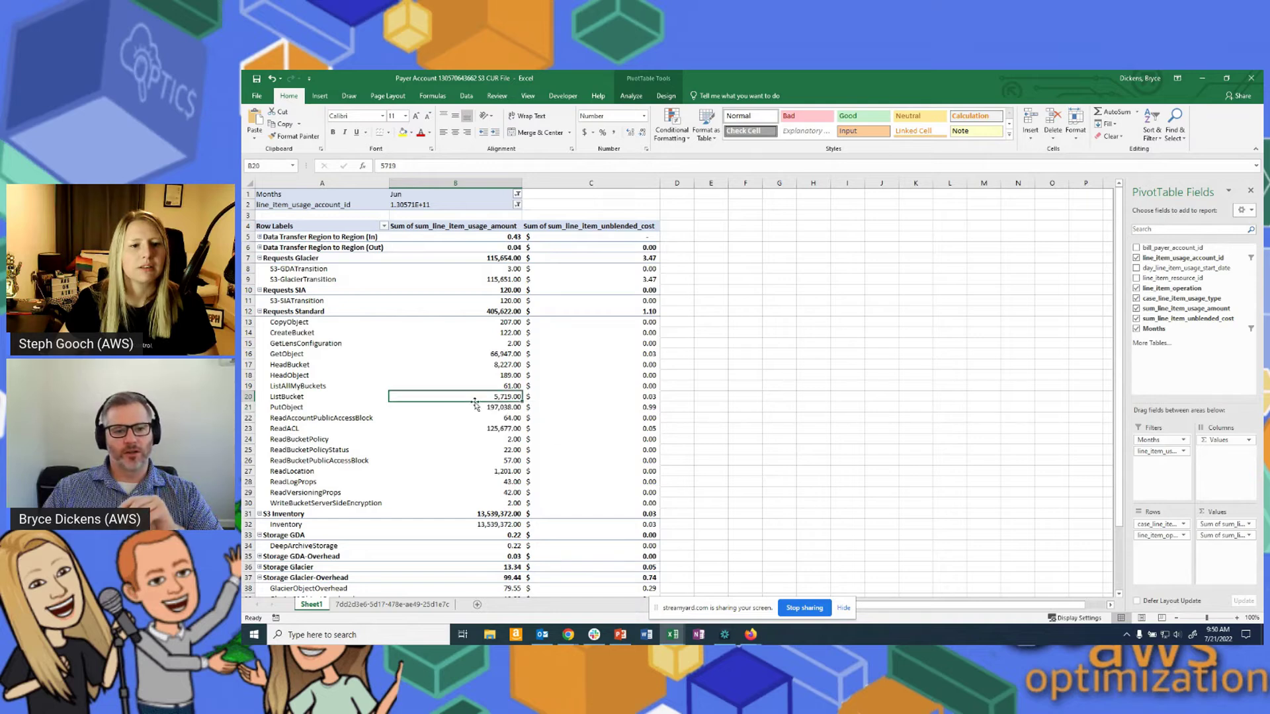
pyautogui.click(469, 408)
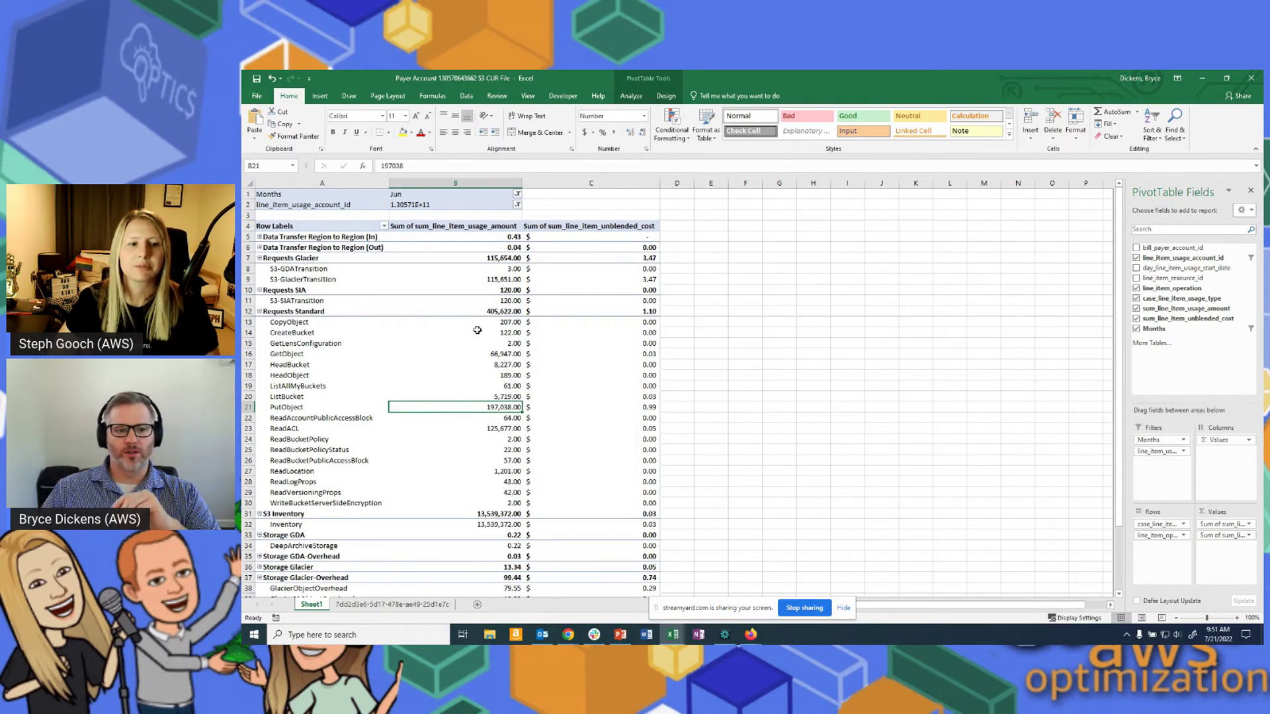
pyautogui.moveTo(479, 332); pyautogui.dragTo(486, 427)
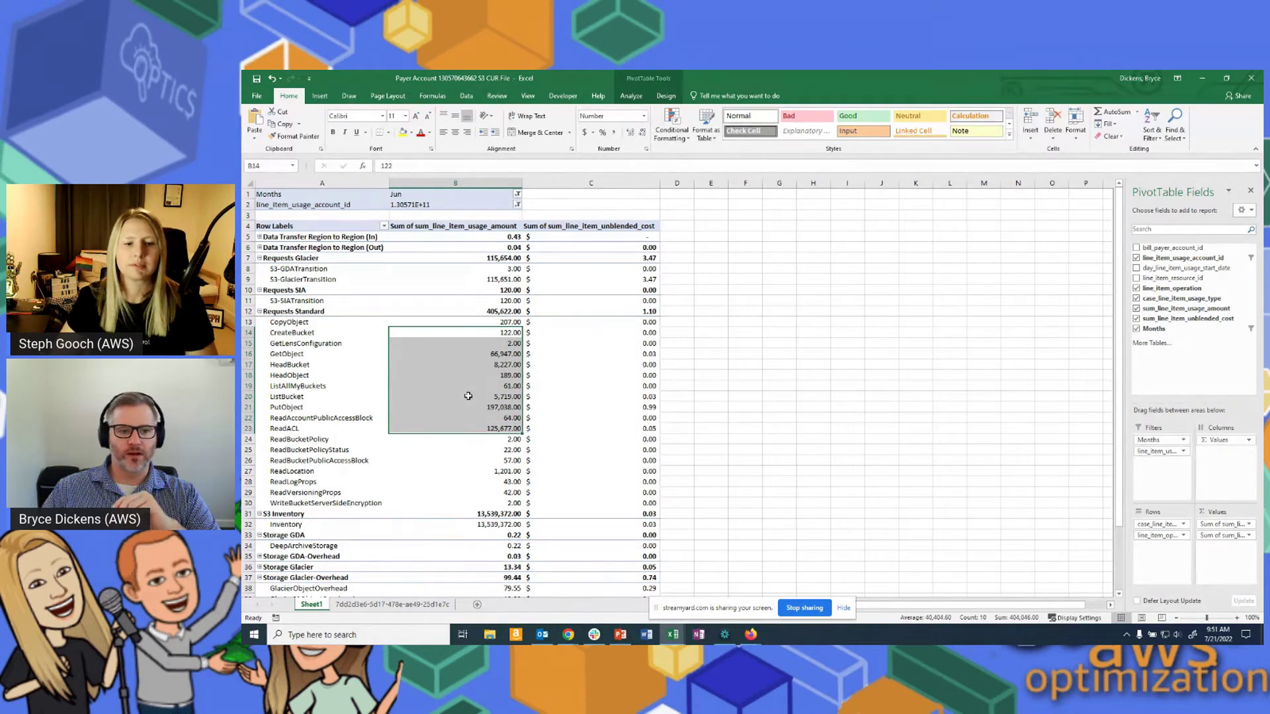
pyautogui.click(467, 396)
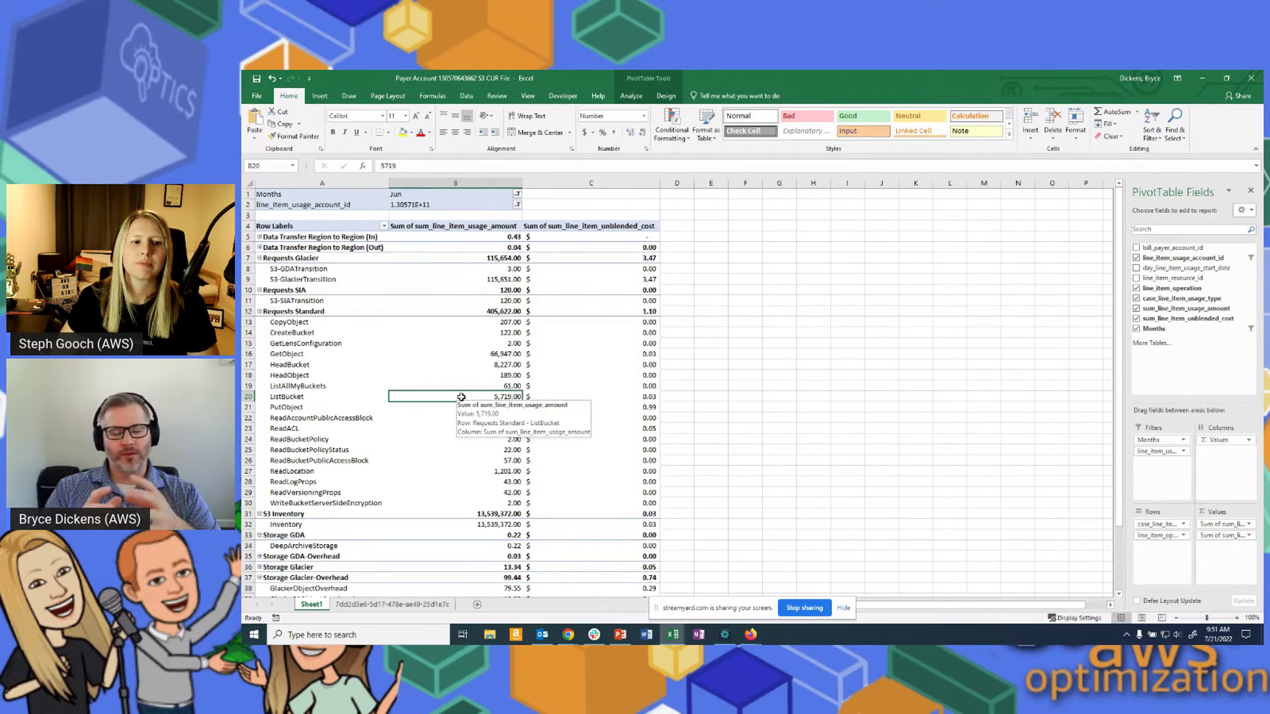
# Switch to the Storage Lens organizational dashboard in the browser and highlight the object count in the Overview snapshot
pyautogui.hotkey('alt', 'Tab')
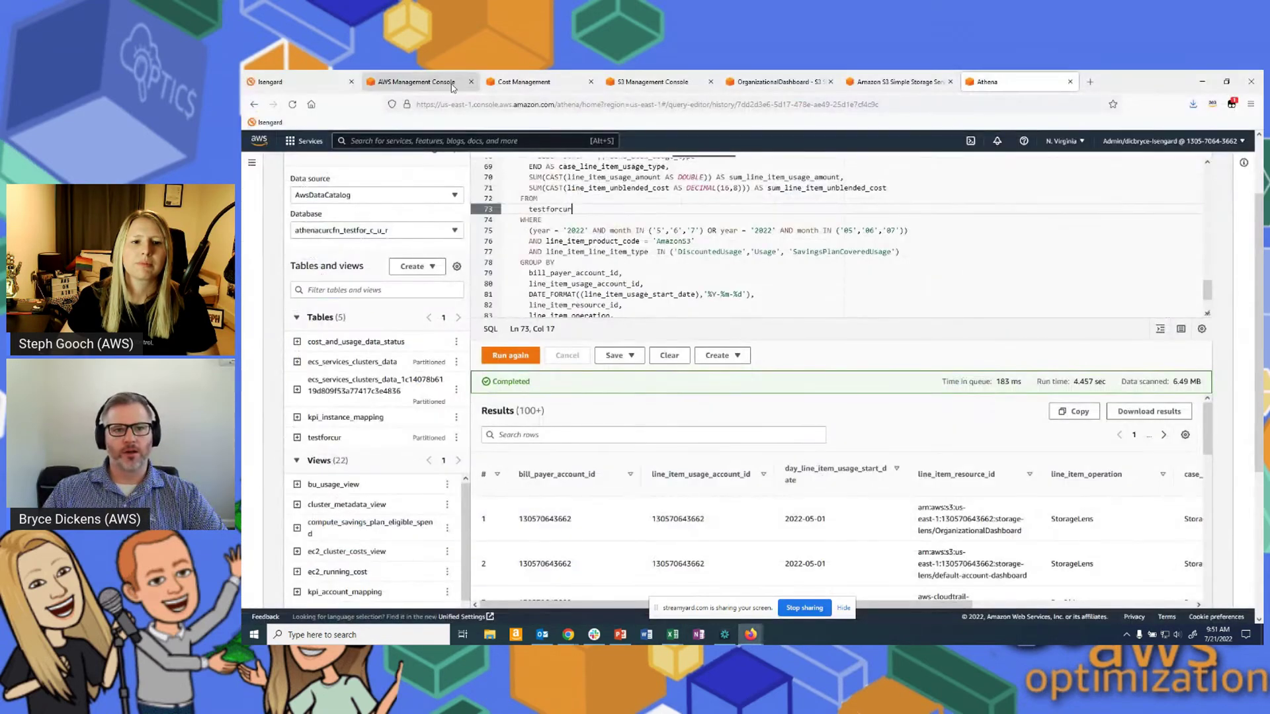
pyautogui.click(635, 81)
pyautogui.click(773, 82)
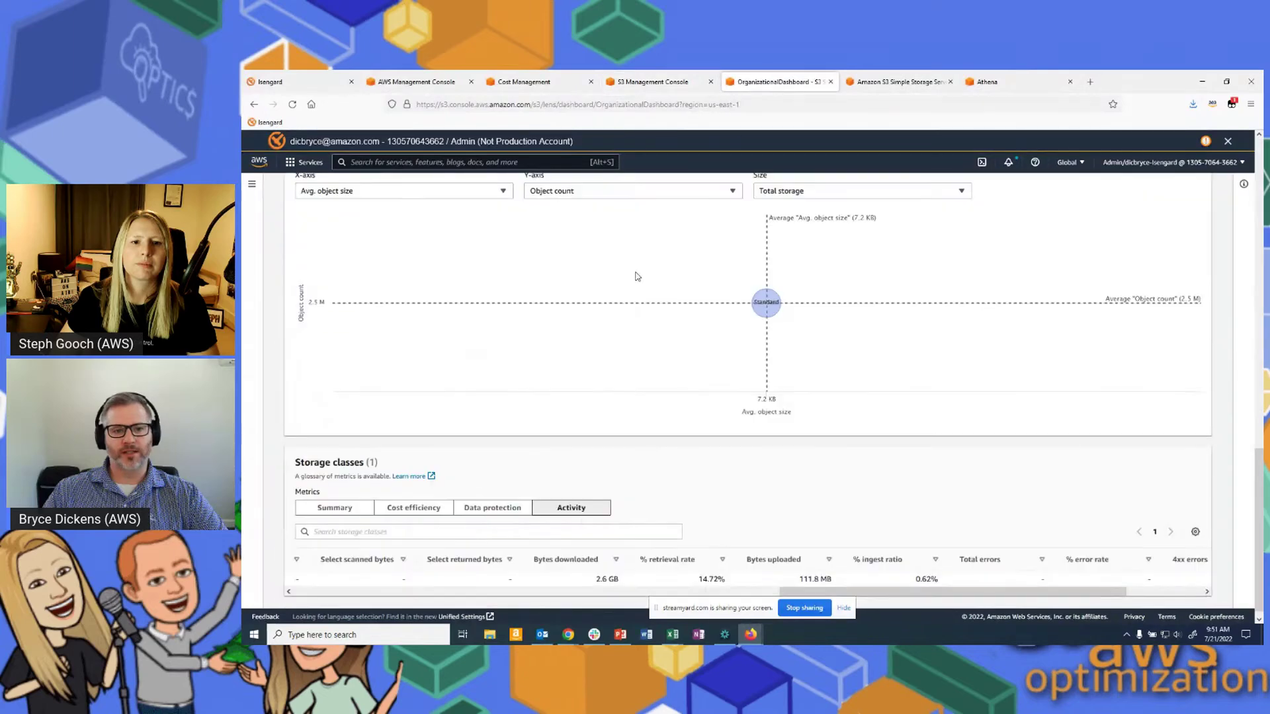
pyautogui.scroll(10, 595, 474)
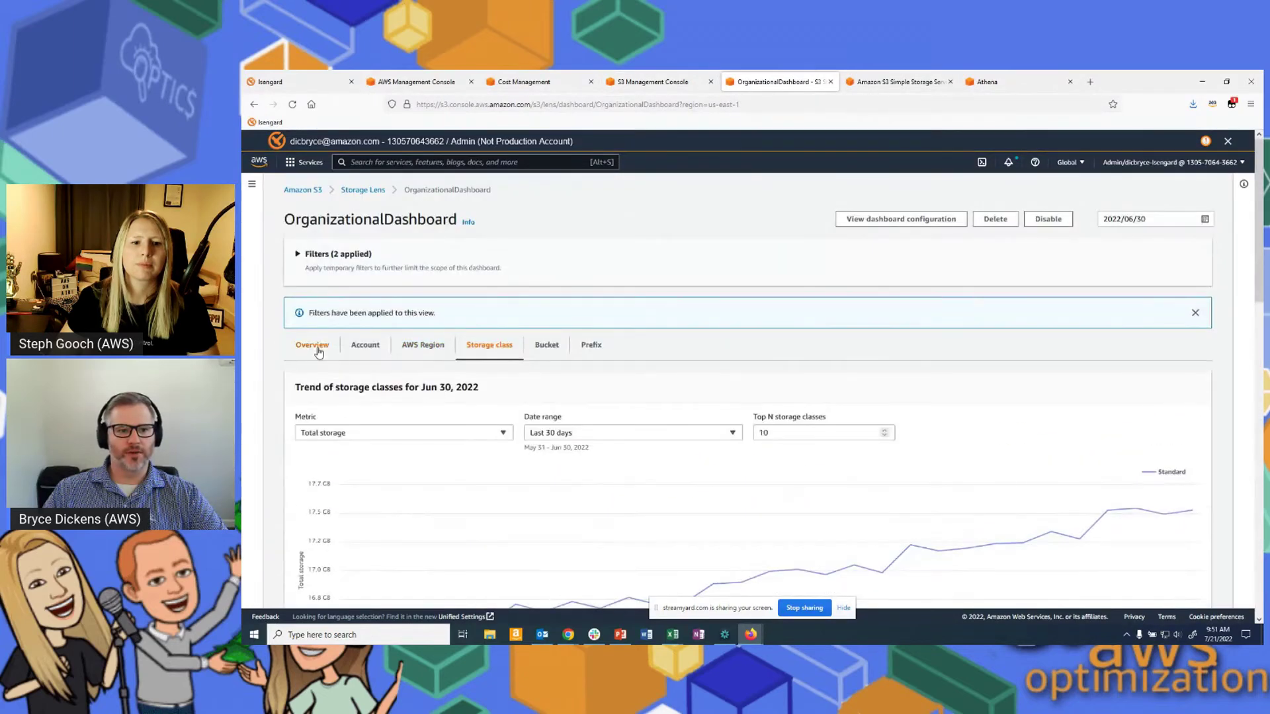
pyautogui.click(317, 348)
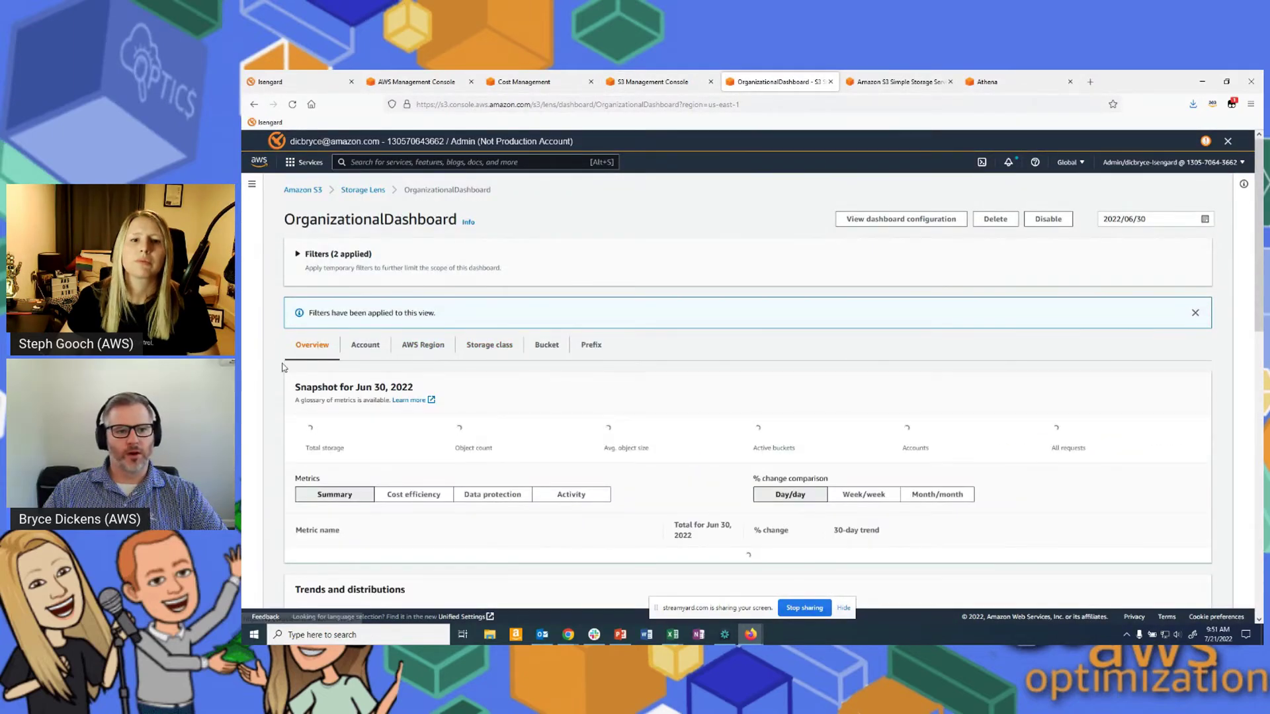
pyautogui.moveTo(449, 432); pyautogui.dragTo(495, 436)
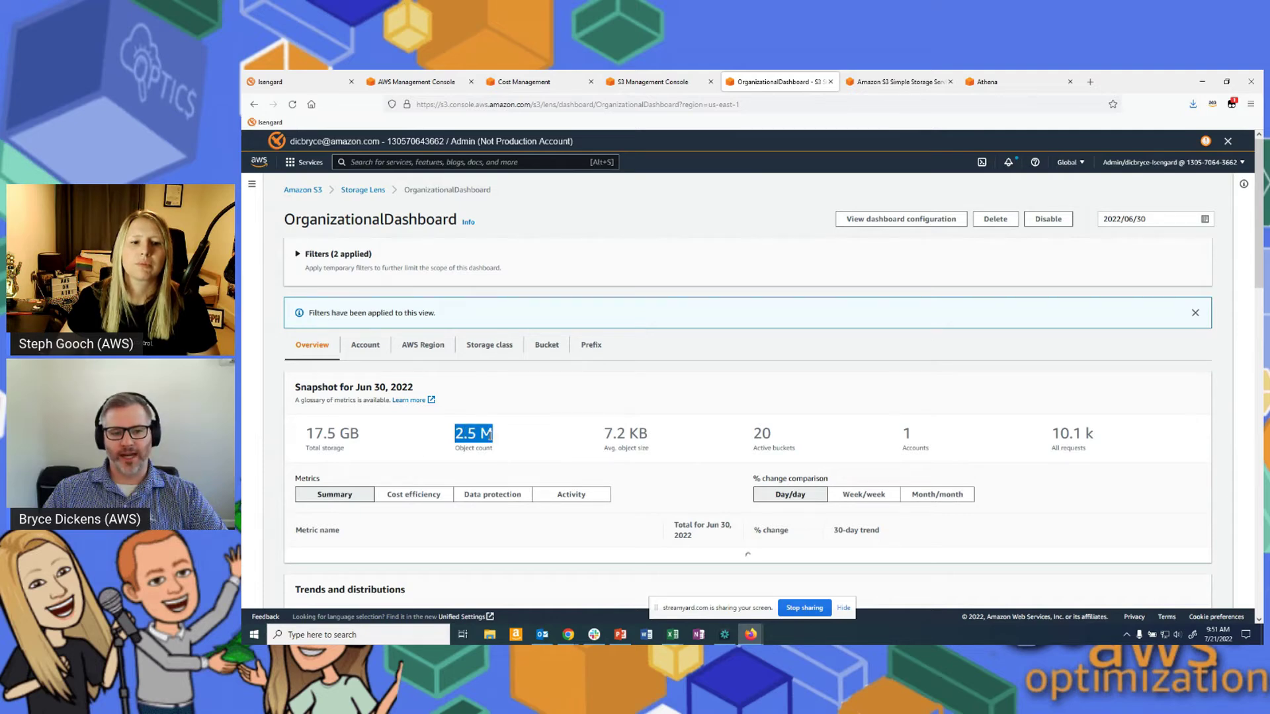
pyautogui.click(476, 439)
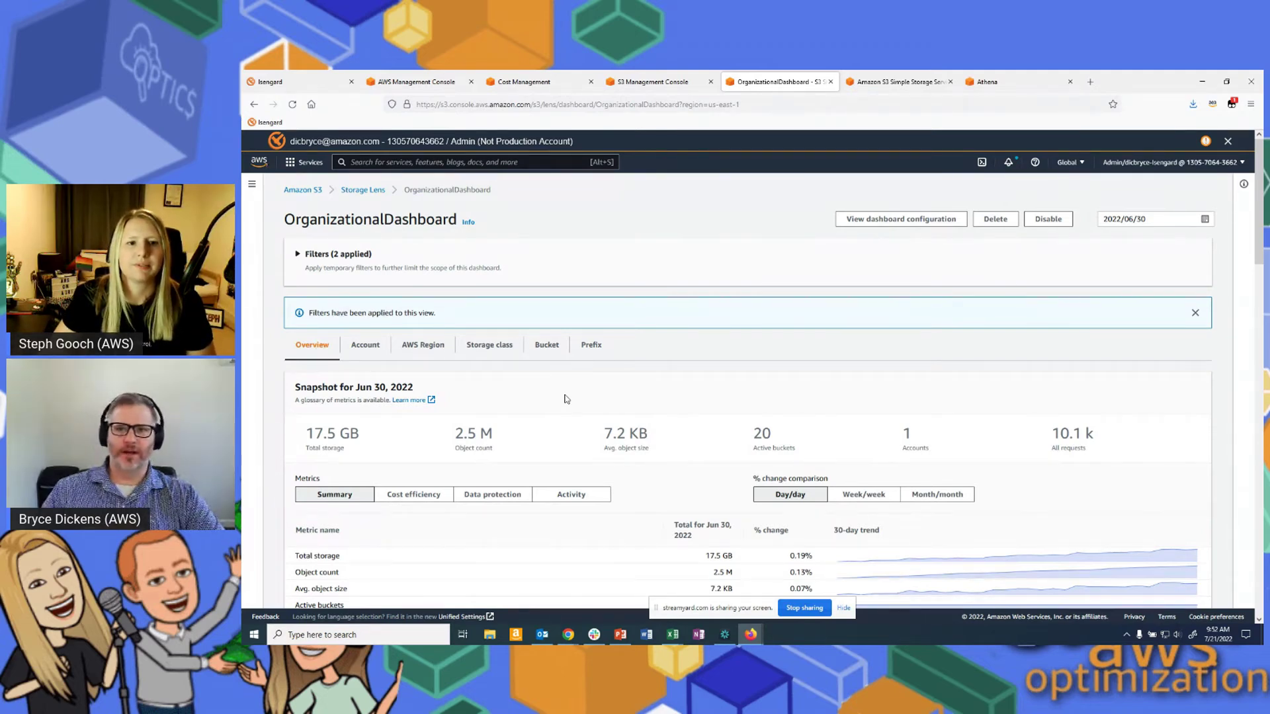
# Glance at the S3 pricing and lifecycle rule pages, then show the dashboard's Bucket view and review the bucket storage trend
pyautogui.click(904, 85)
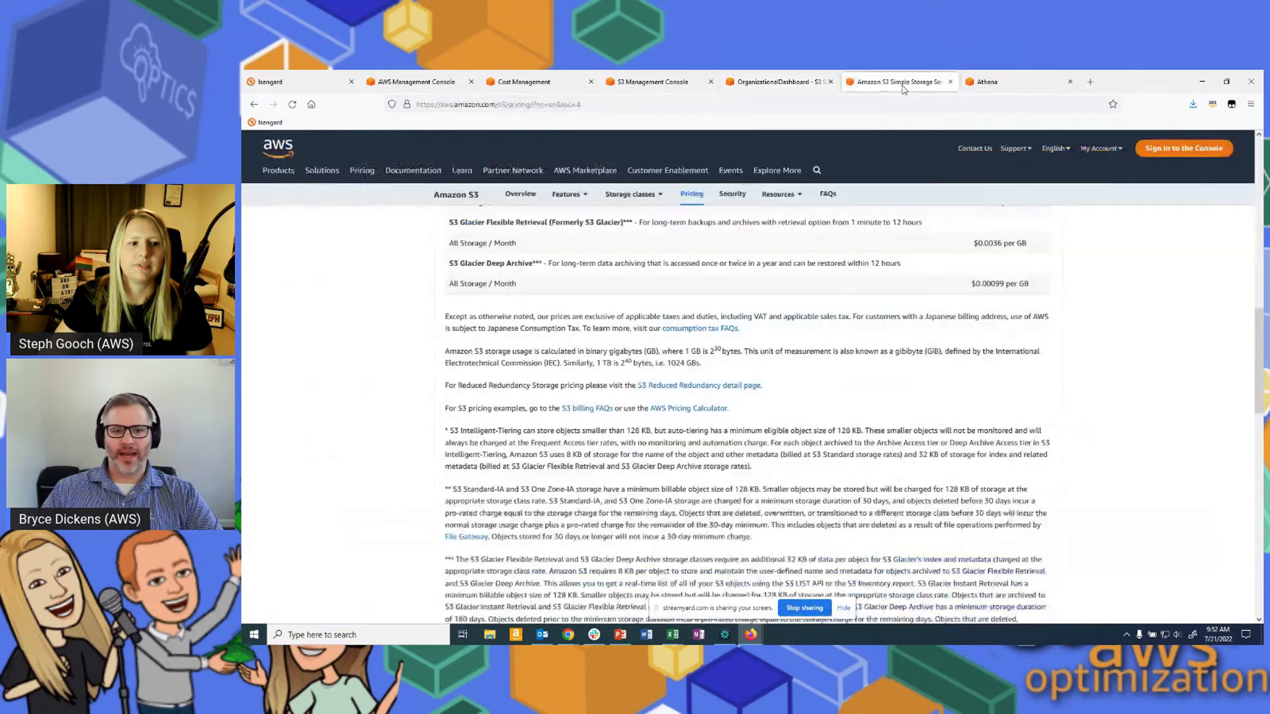
pyautogui.click(629, 85)
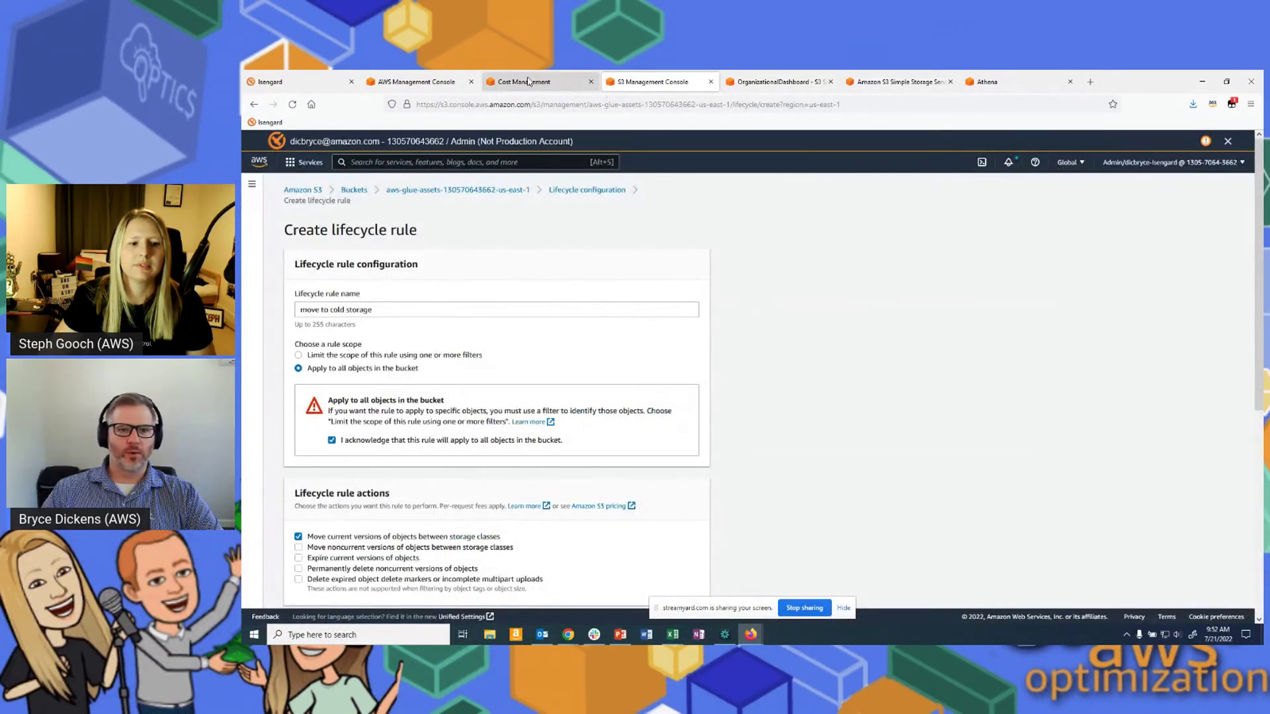
pyautogui.click(770, 81)
pyautogui.scroll(-3, 676, 421)
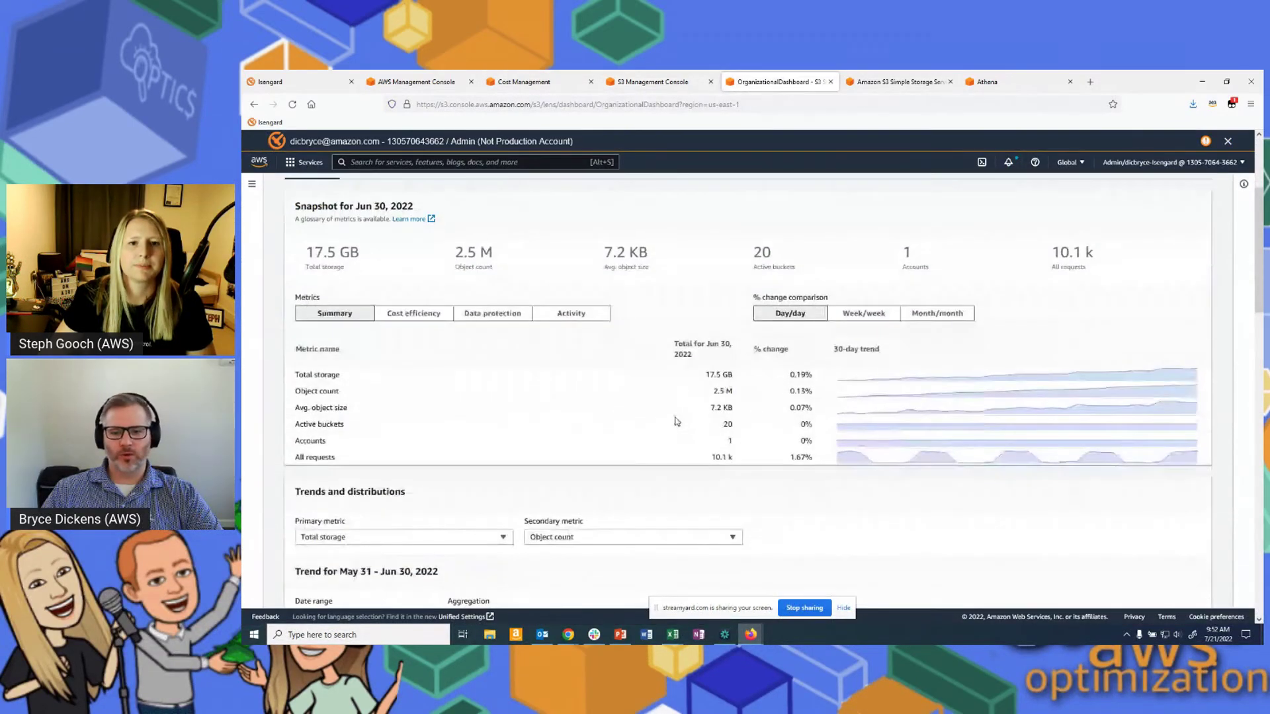
pyautogui.scroll(3, 549, 493)
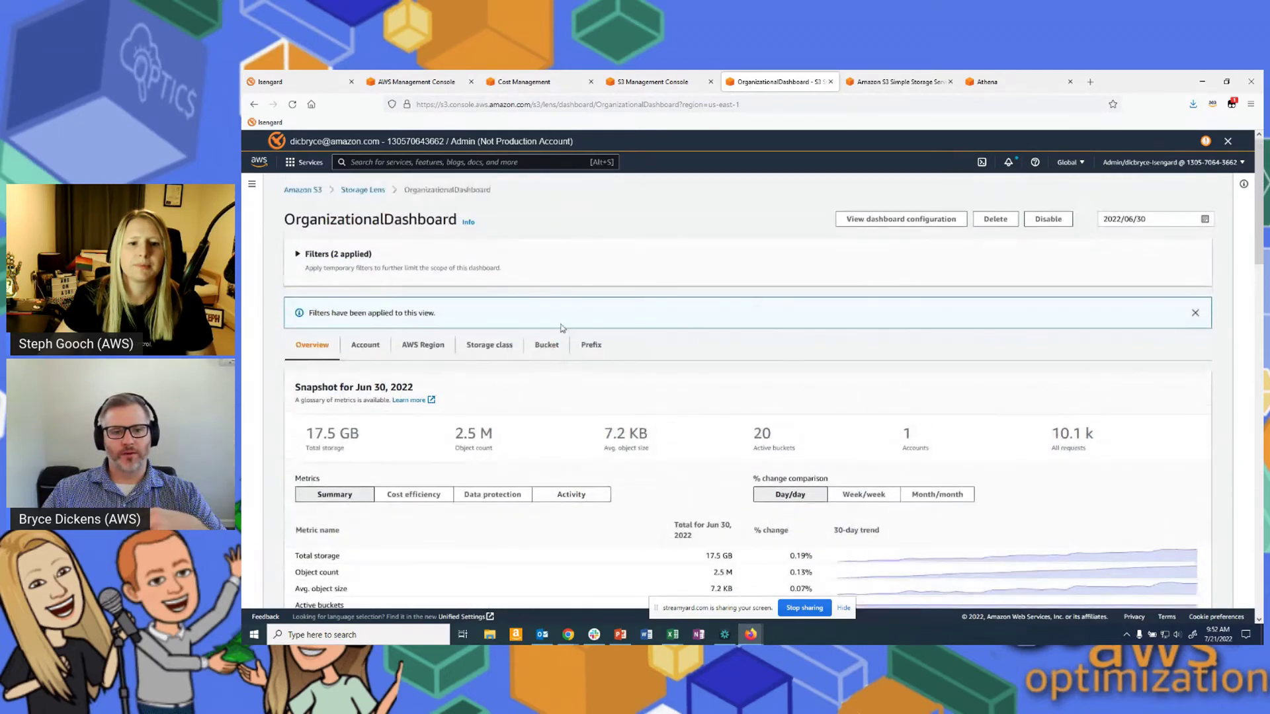
pyautogui.click(549, 347)
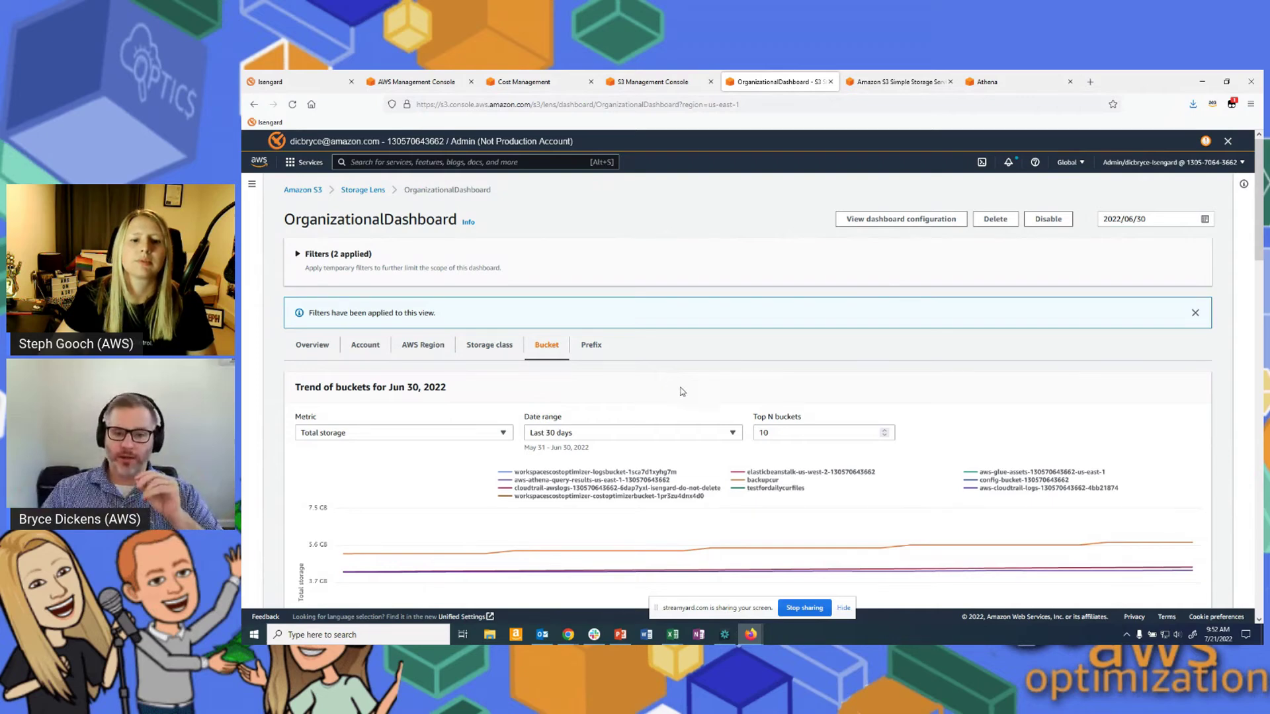
pyautogui.scroll(-3, 675, 394)
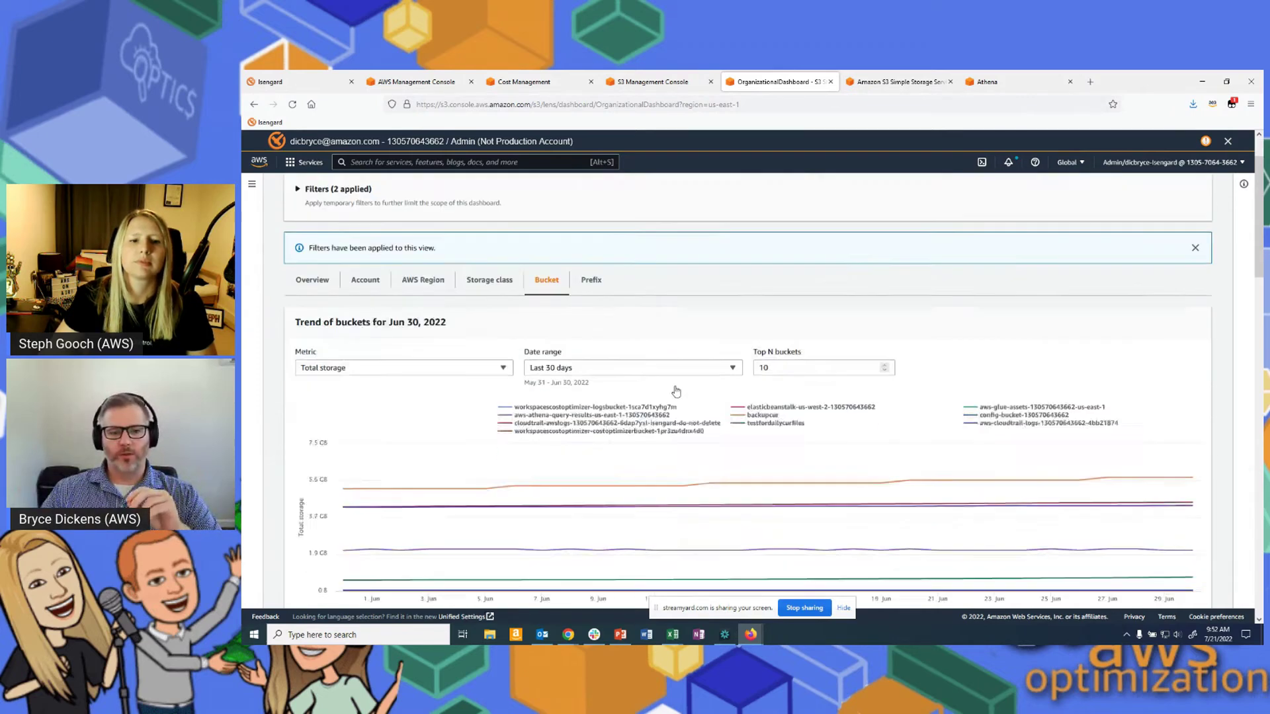
pyautogui.scroll(3, 629, 241)
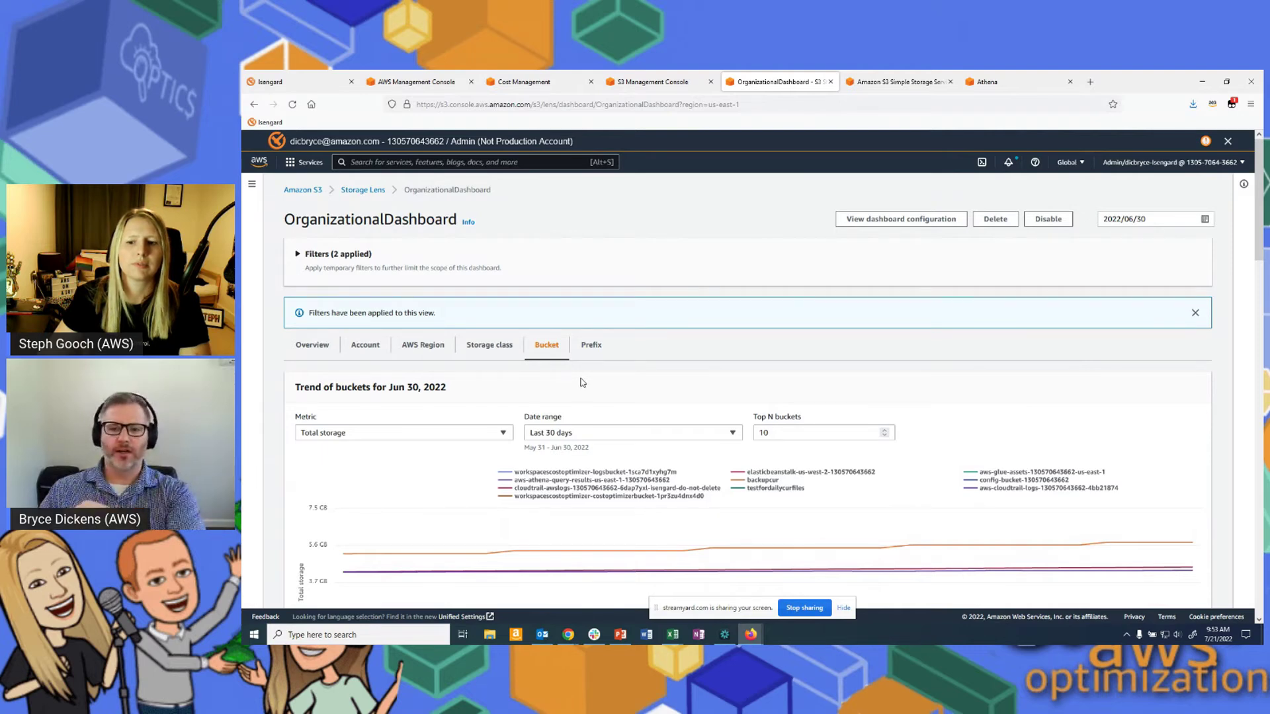
pyautogui.click(349, 260)
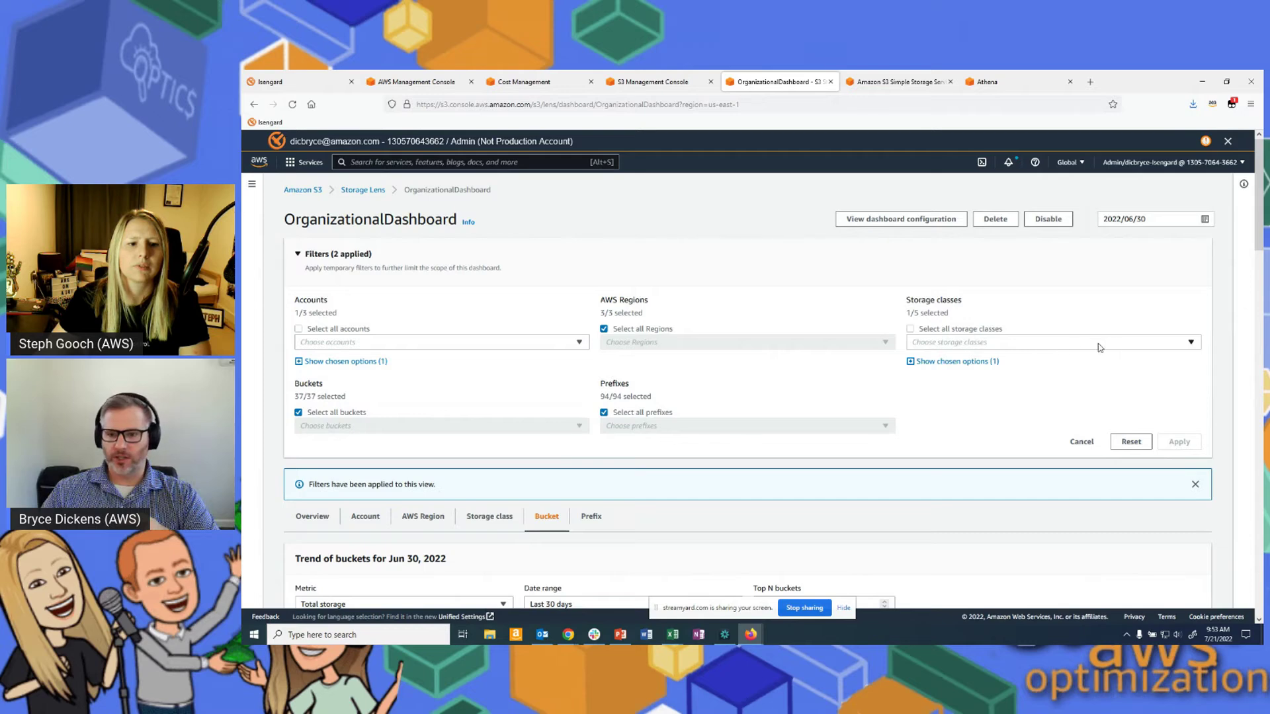
pyautogui.click(1075, 349)
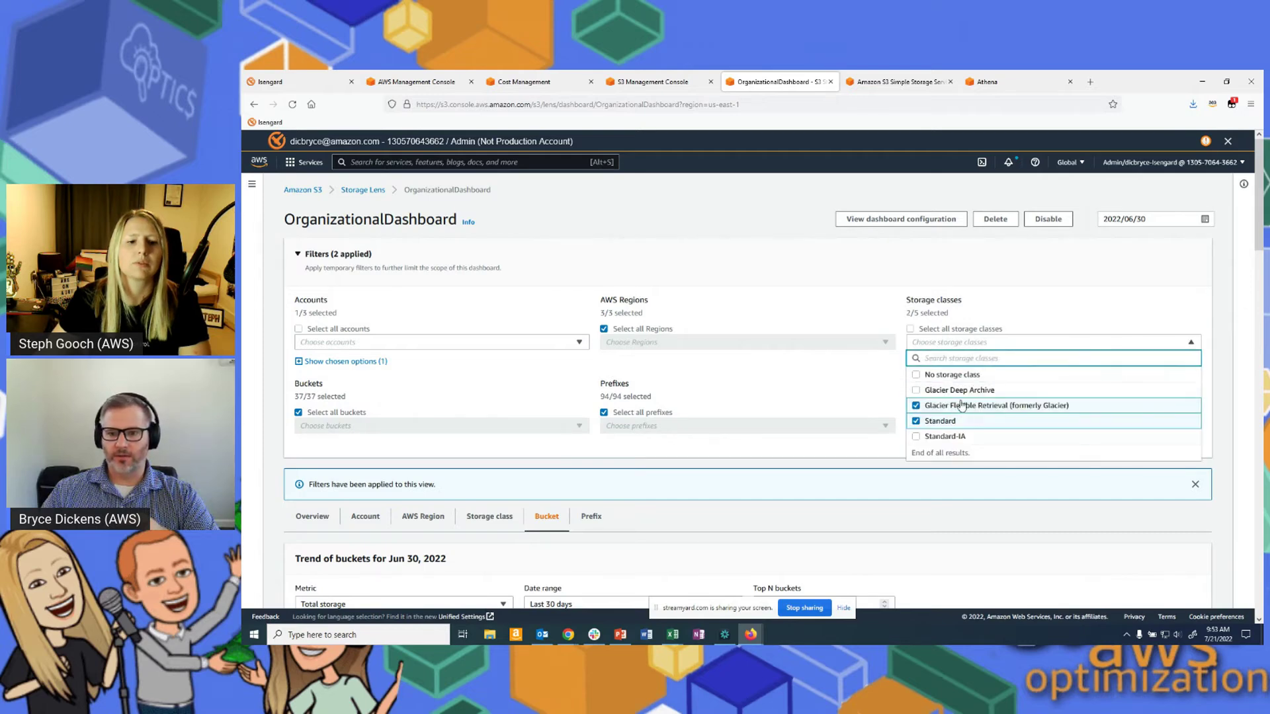
pyautogui.click(862, 398)
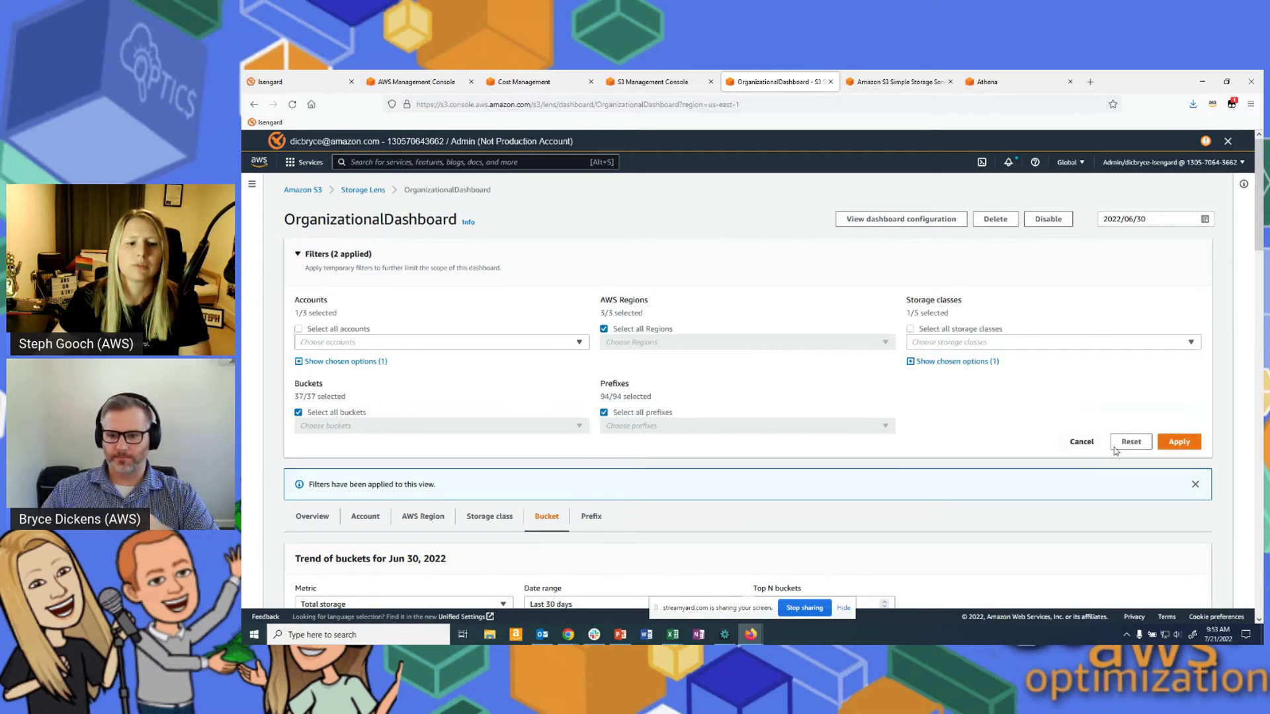
pyautogui.click(1088, 445)
# Review the Storage Lens dashboard's bucket storage trend, distribution by buckets and bubble analysis charts
pyautogui.scroll(-3, 661, 384)
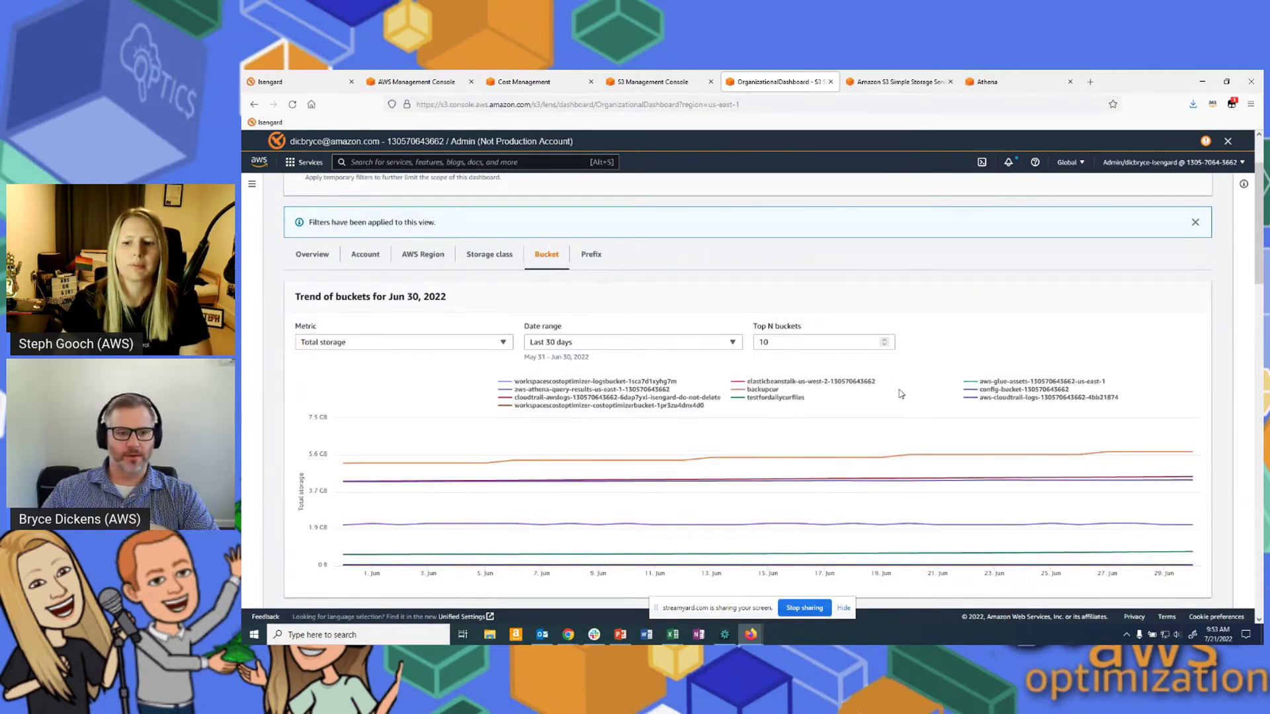
pyautogui.scroll(-1, 723, 392)
pyautogui.scroll(-2, 723, 392)
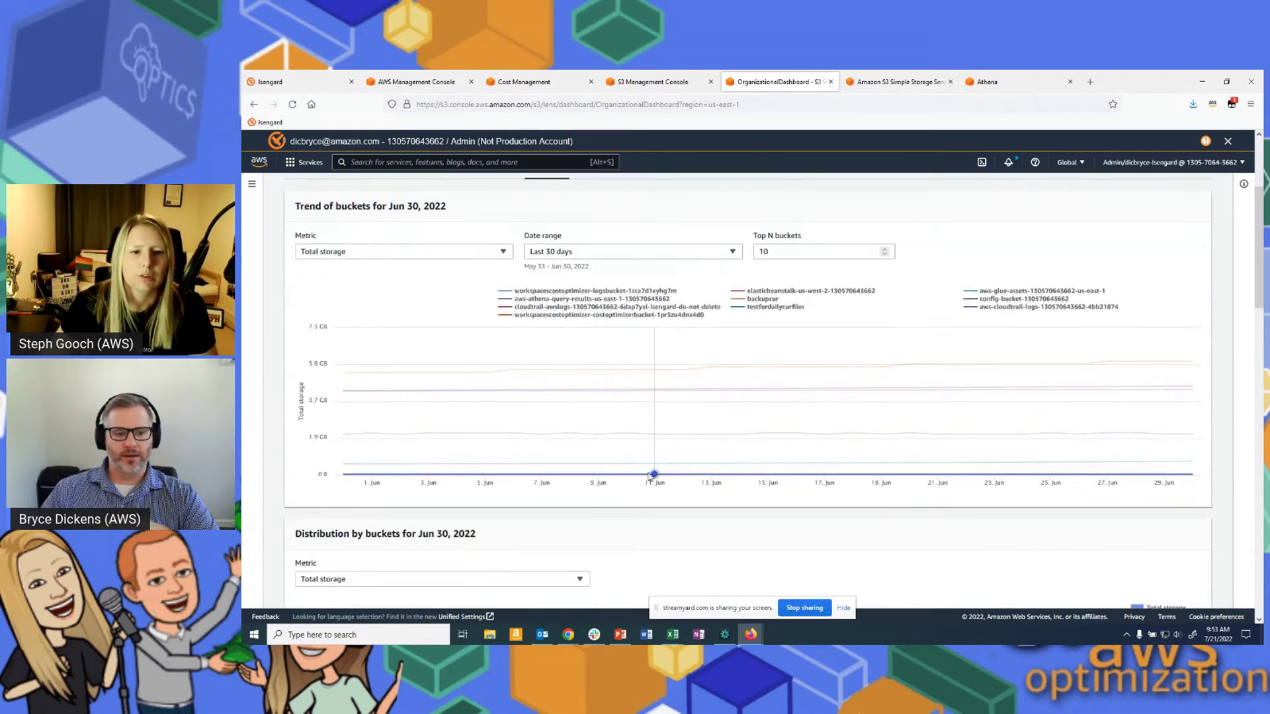
pyautogui.scroll(-5, 584, 449)
pyautogui.scroll(-3, 588, 437)
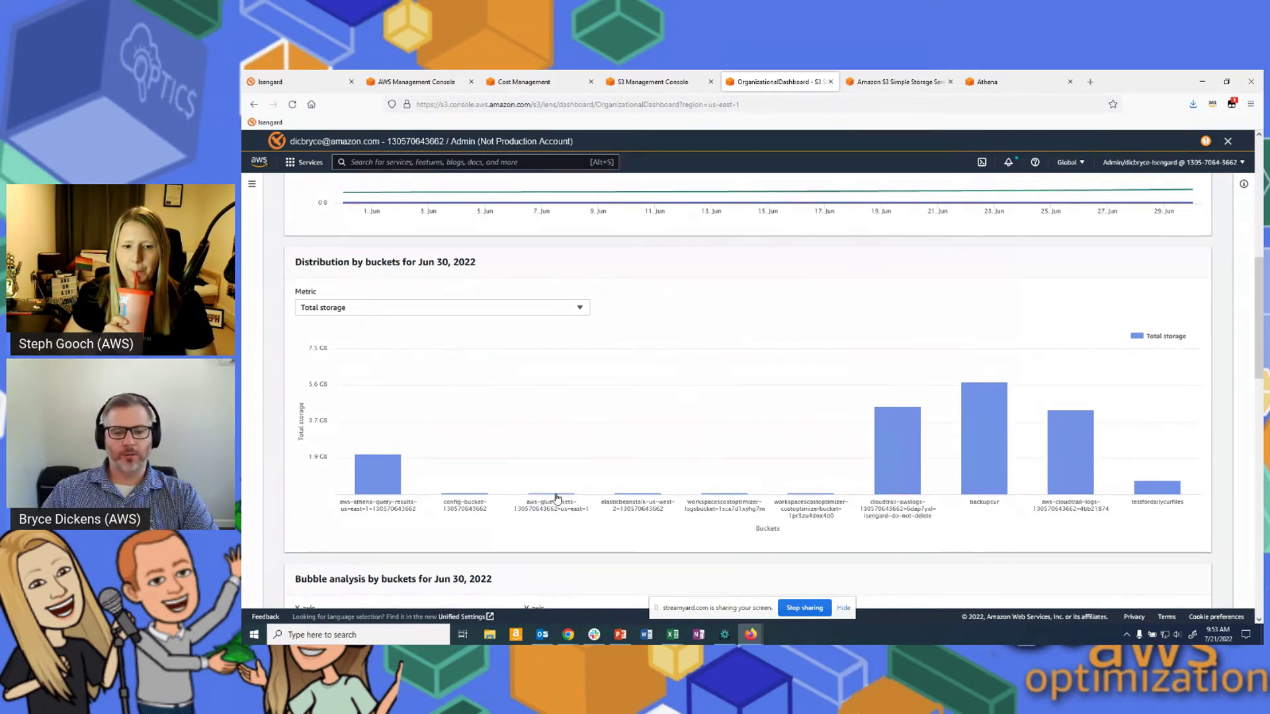
pyautogui.scroll(-2, 559, 500)
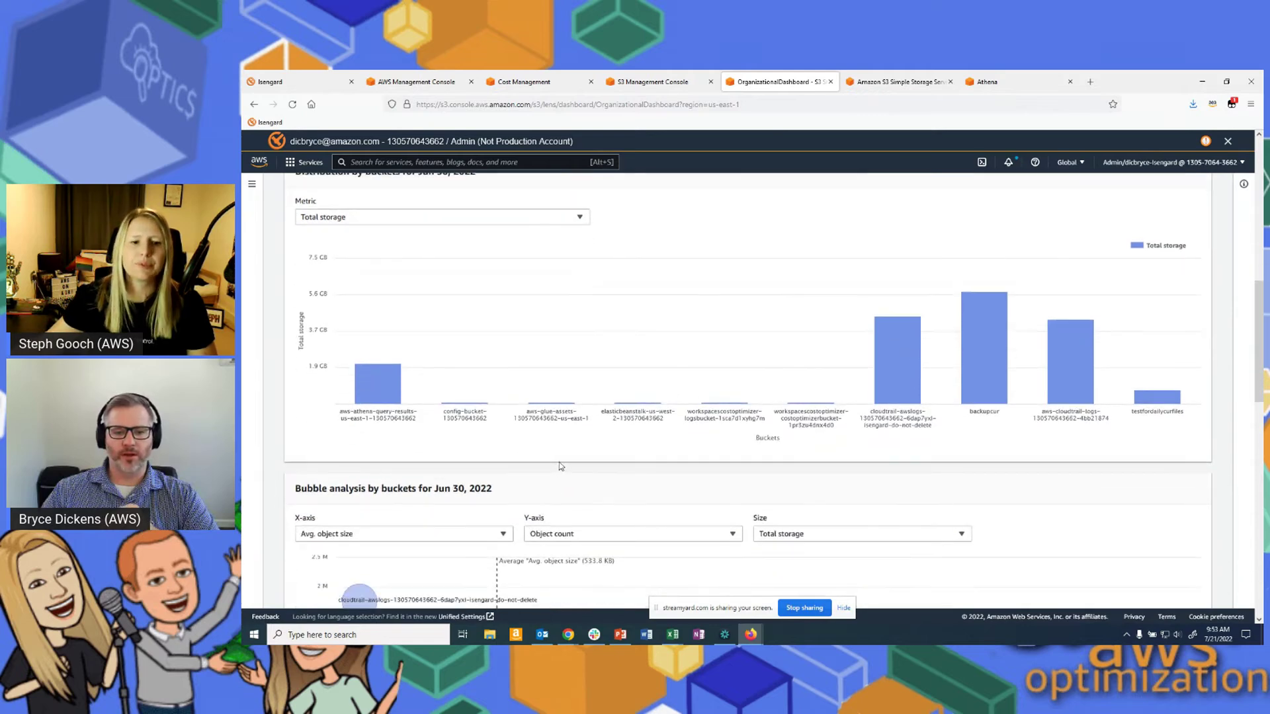
pyautogui.scroll(-4, 561, 466)
pyautogui.scroll(-2, 543, 527)
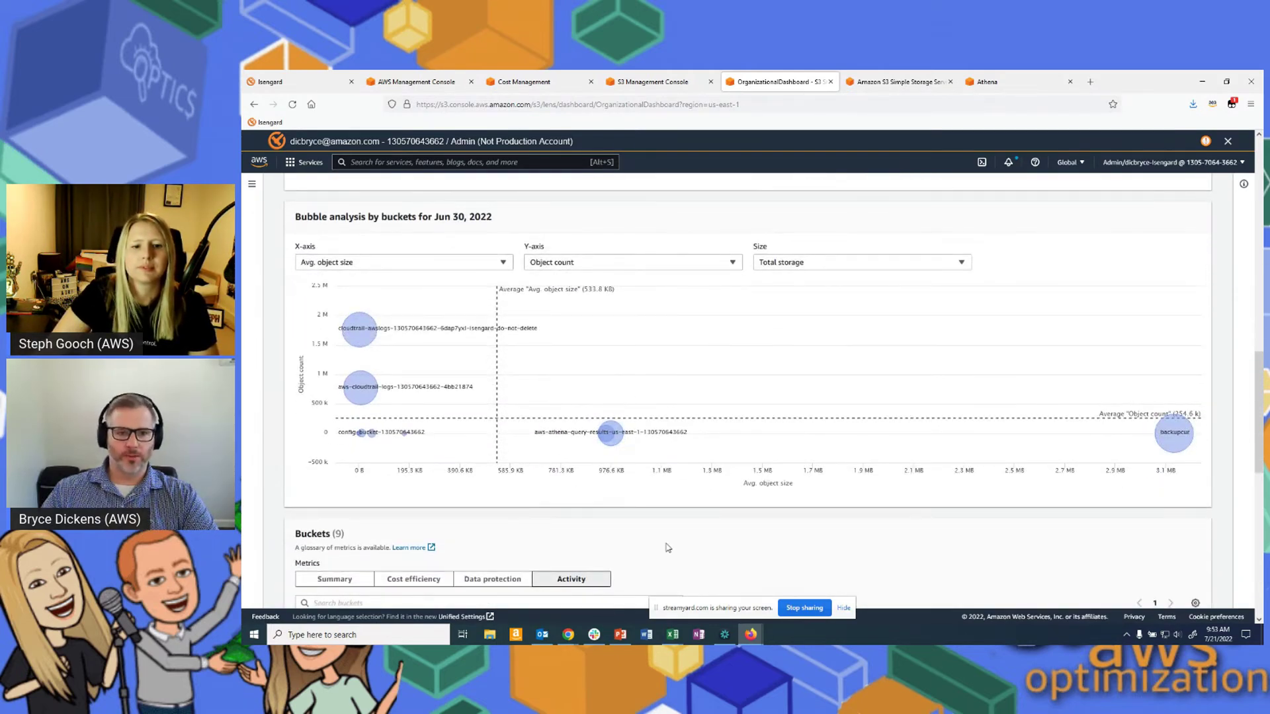
pyautogui.scroll(4, 667, 550)
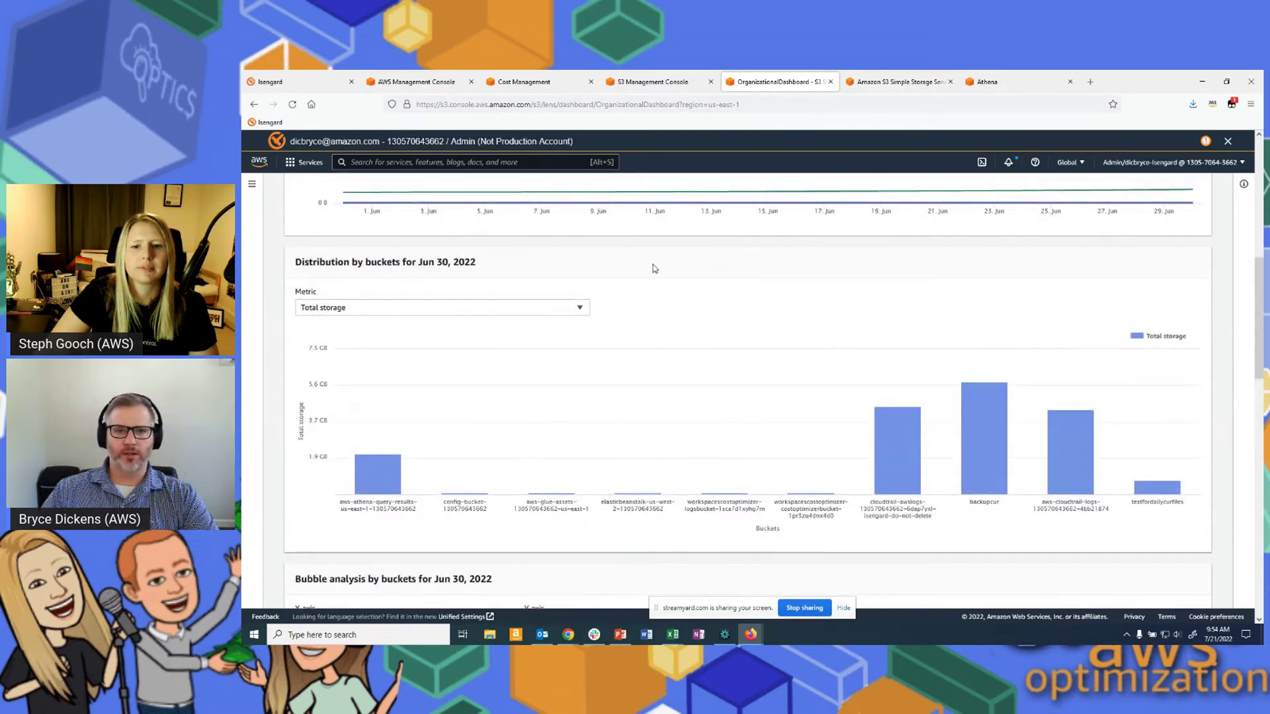
# Leave the unfinished lifecycle rule for the aws-glue-assets bucket and return to the S3 bucket list
pyautogui.click(668, 84)
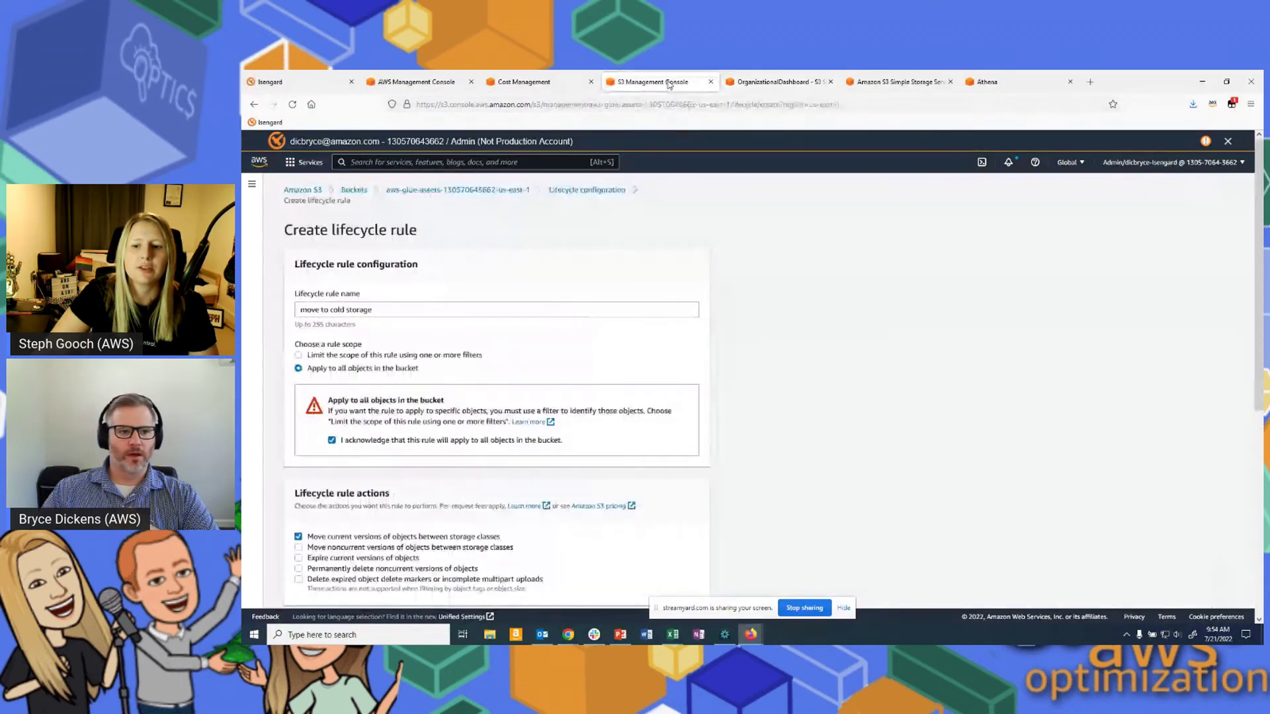
pyautogui.click(414, 191)
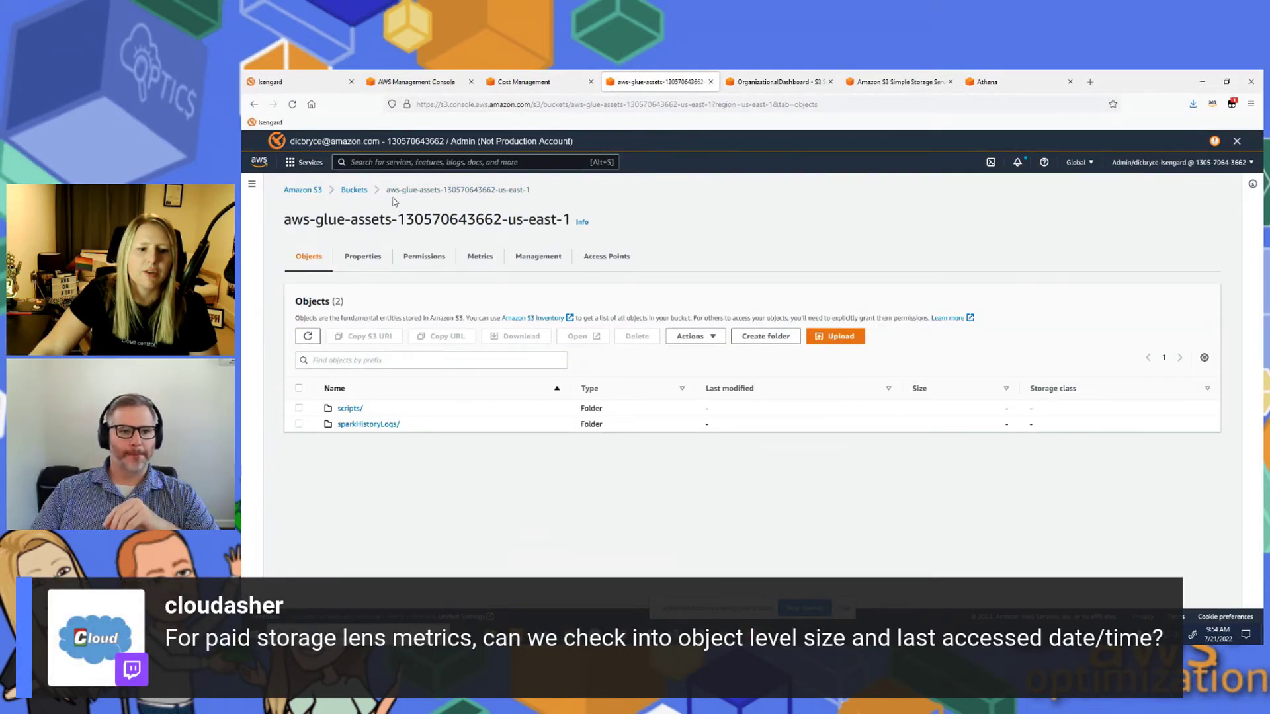
pyautogui.click(355, 191)
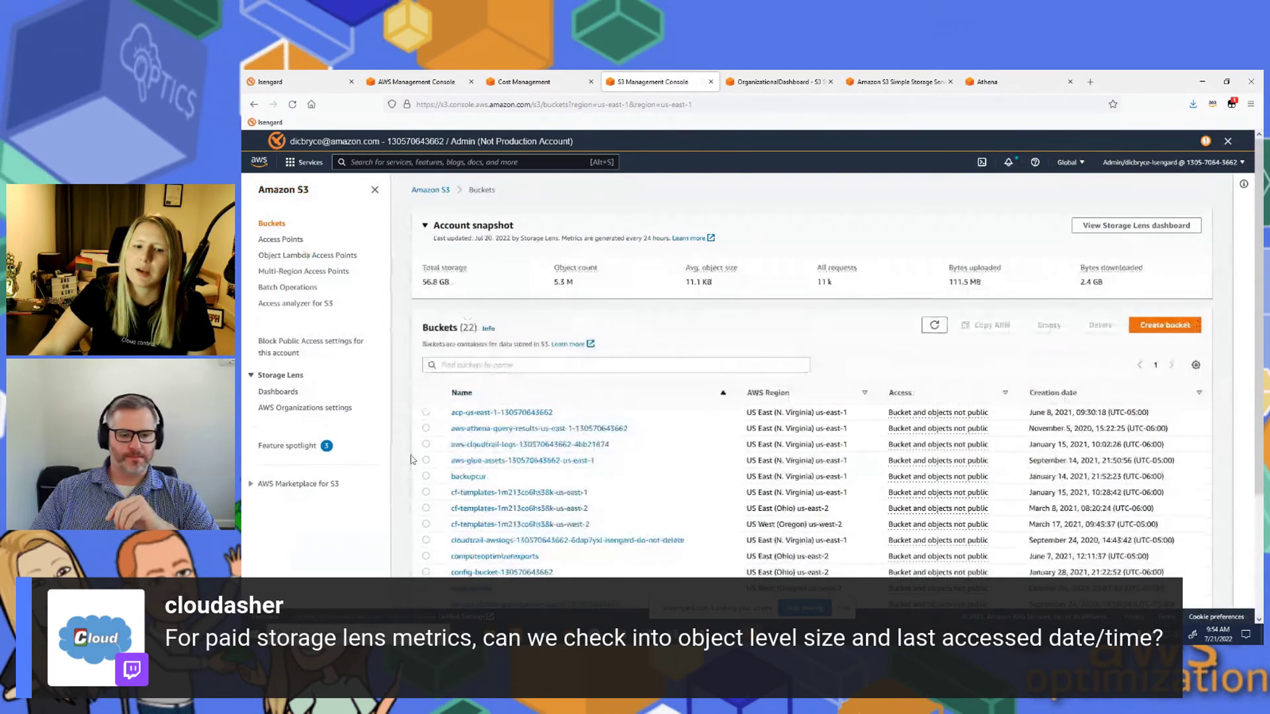
pyautogui.scroll(-1, 411, 417)
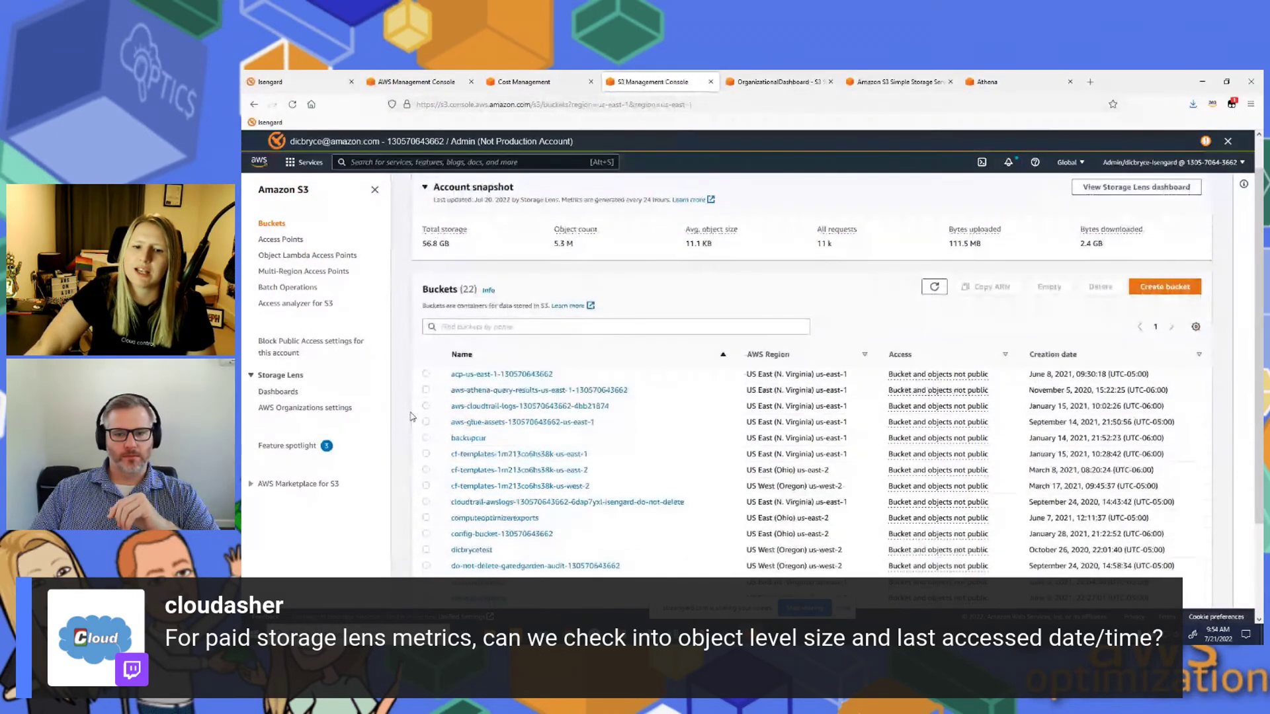
pyautogui.scroll(1, 411, 416)
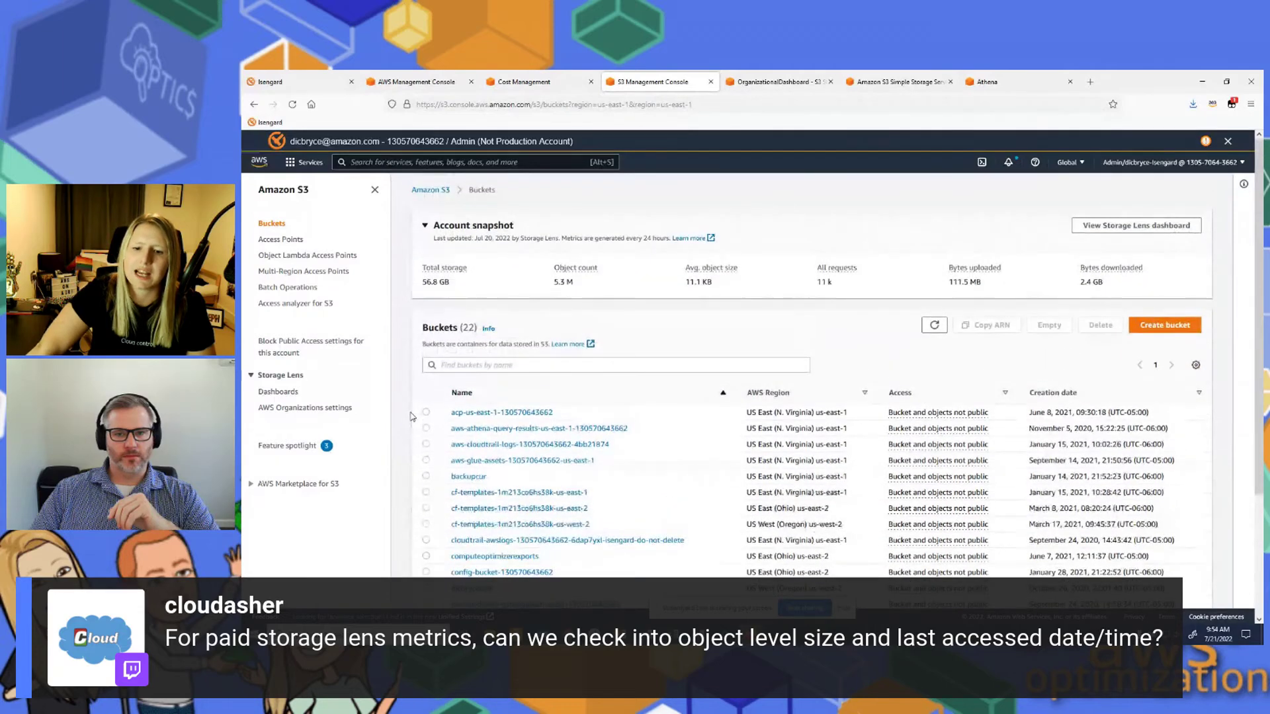
# Glance at the Athena query results, then show the Prefix view of the Storage Lens organizational dashboard
pyautogui.click(1014, 82)
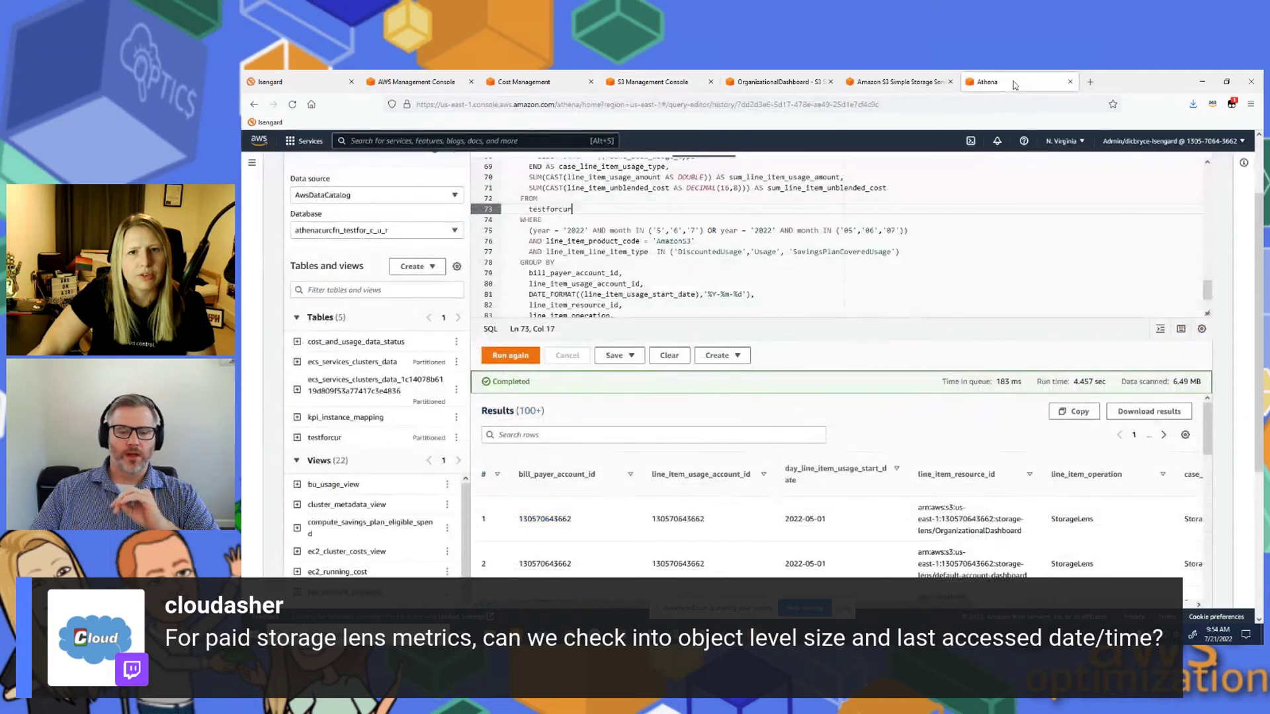
pyautogui.click(800, 84)
pyautogui.scroll(10, 688, 299)
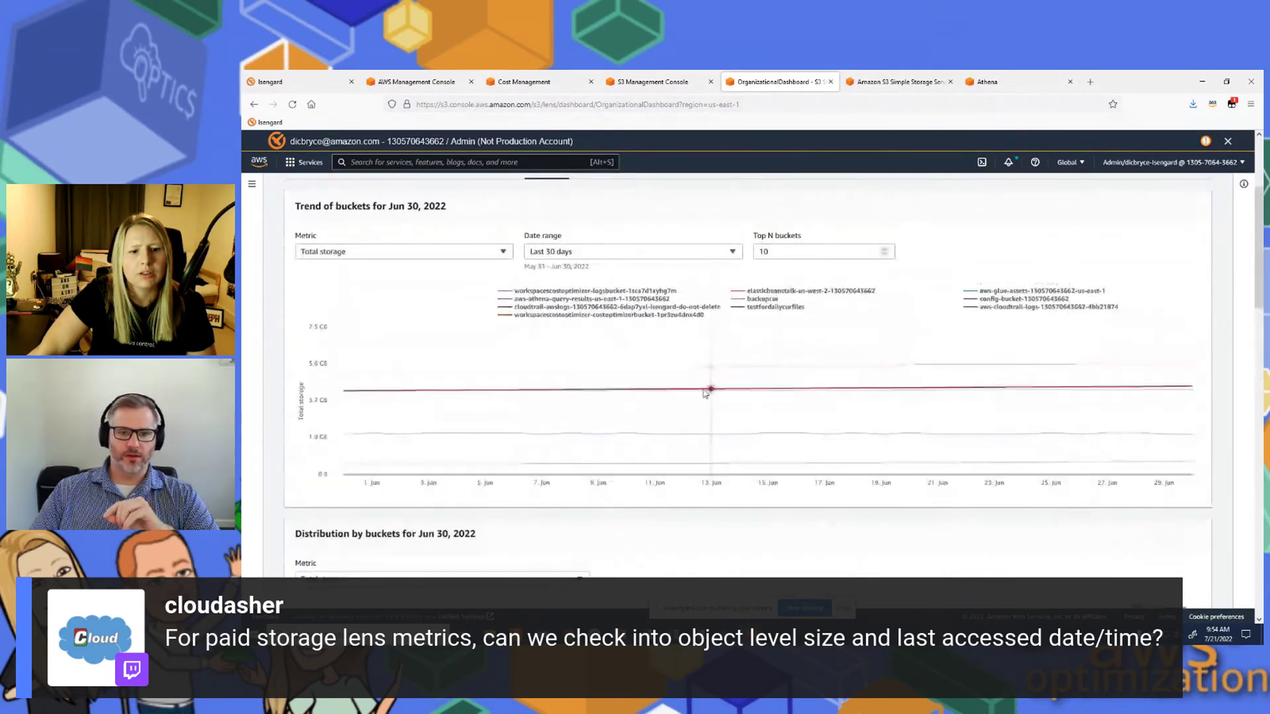
pyautogui.click(593, 355)
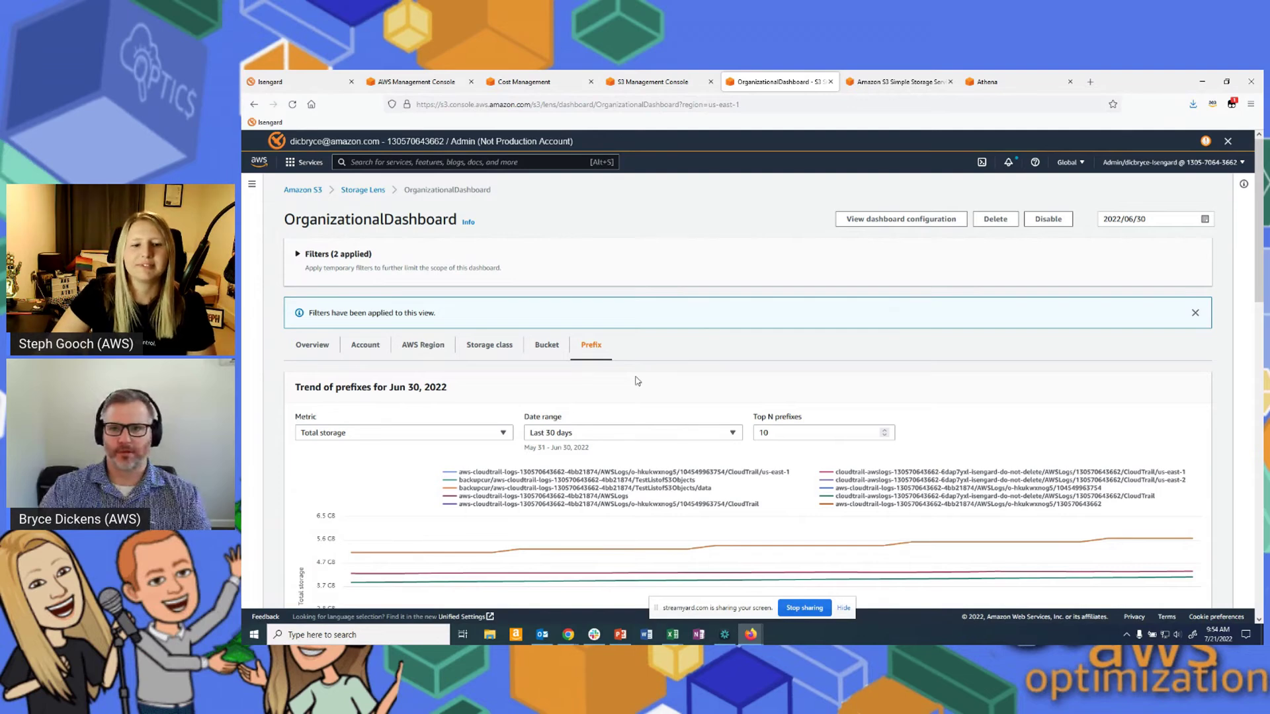
# Check which accounts are chosen in the organizational dashboard's filters, then collapse the filters
pyautogui.click(670, 86)
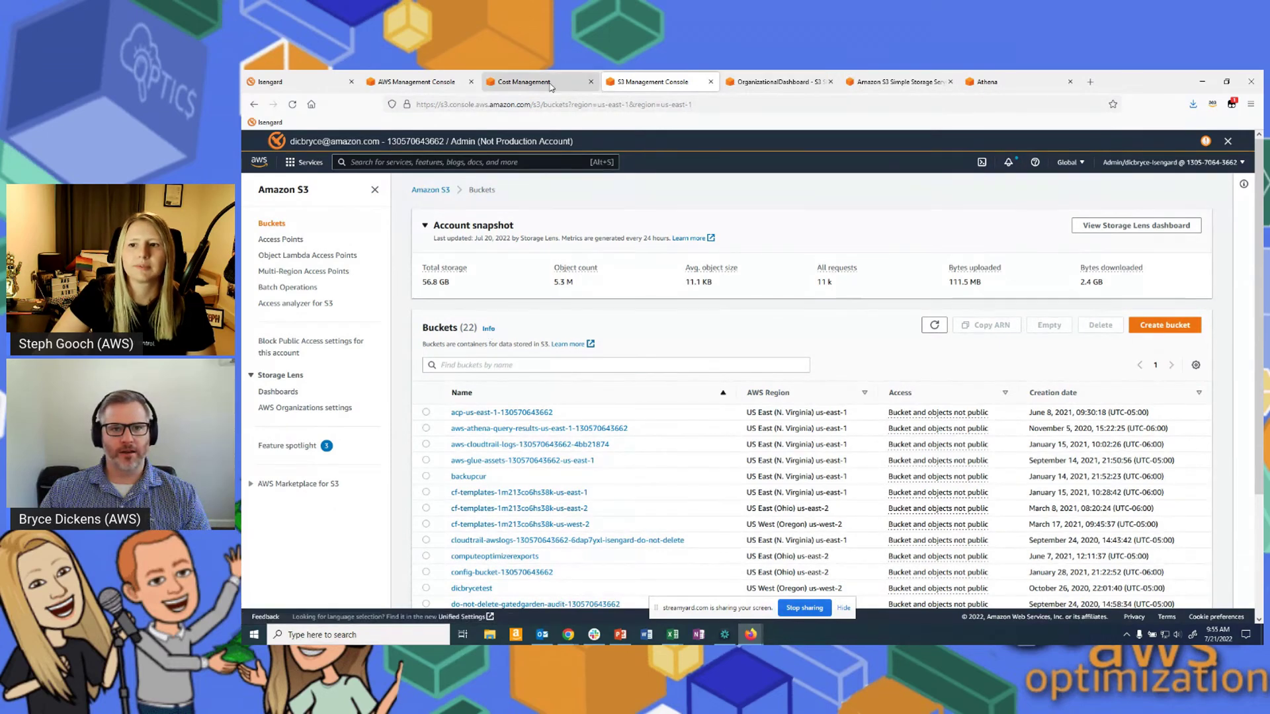
pyautogui.click(778, 82)
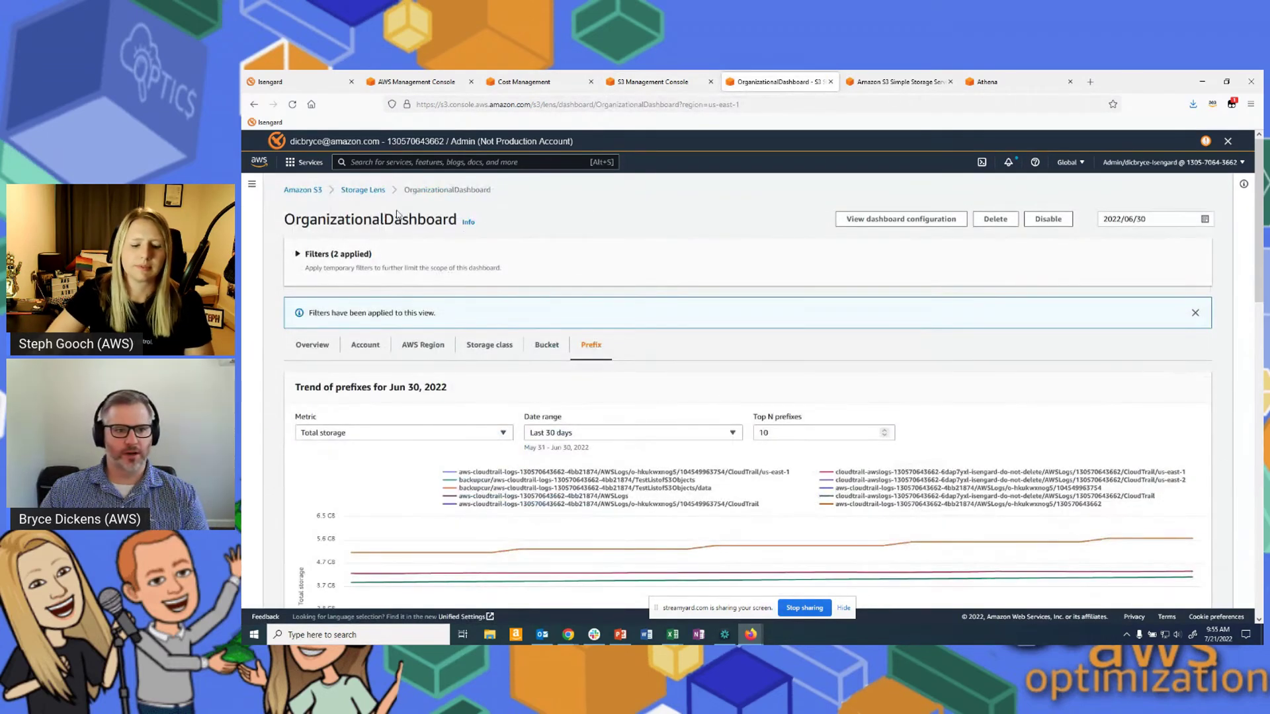
pyautogui.click(345, 258)
pyautogui.click(516, 344)
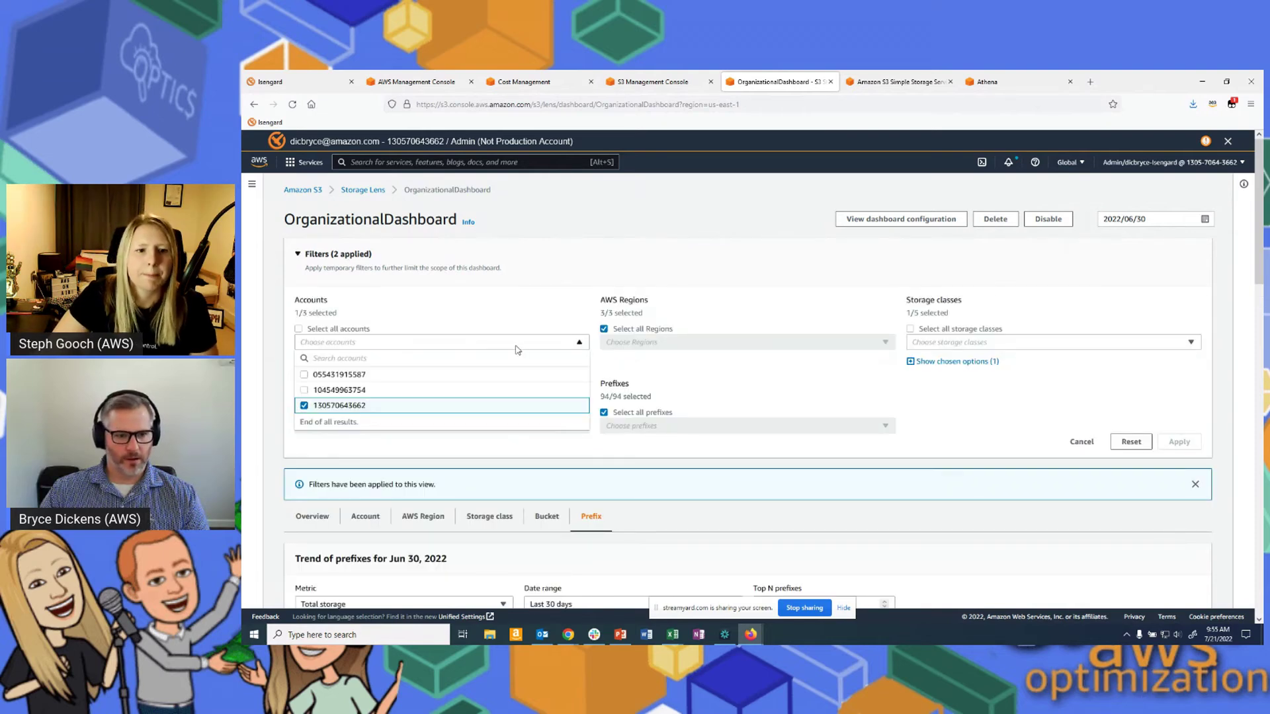
pyautogui.click(655, 255)
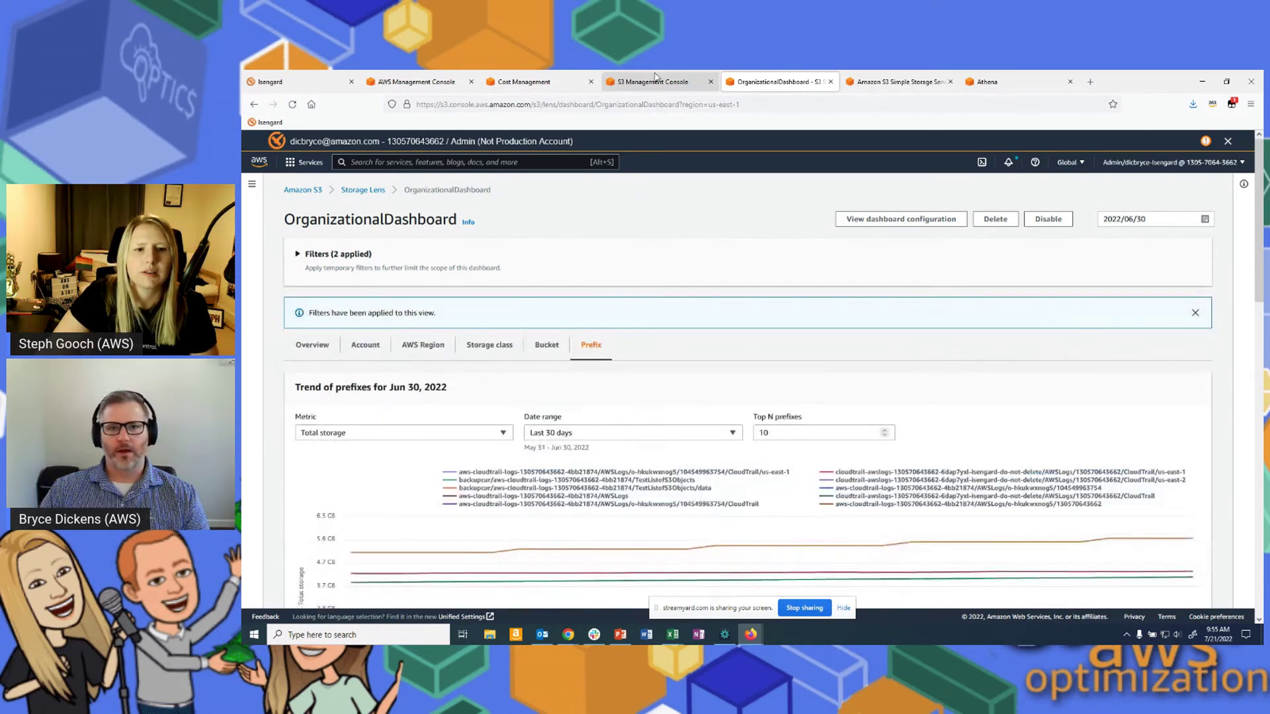
# Start a new lifecycle rule for the aws-glue-assets bucket from its management settings
pyautogui.click(655, 81)
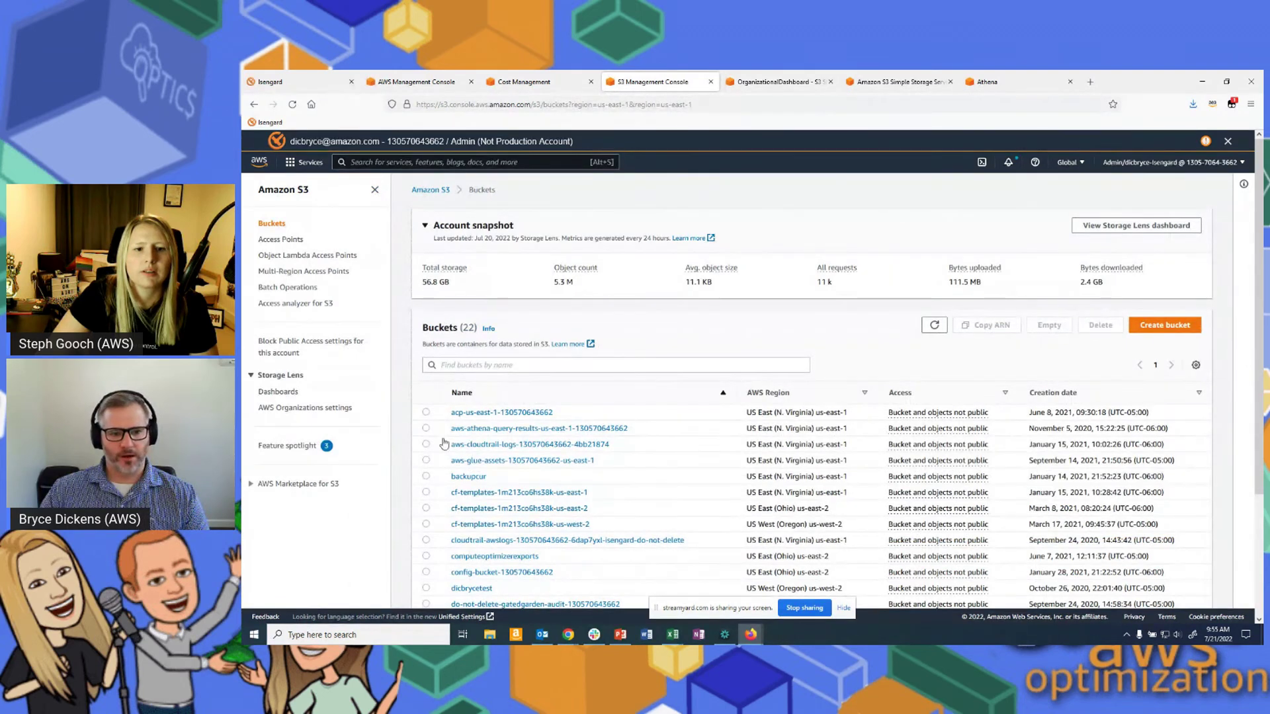
pyautogui.click(477, 461)
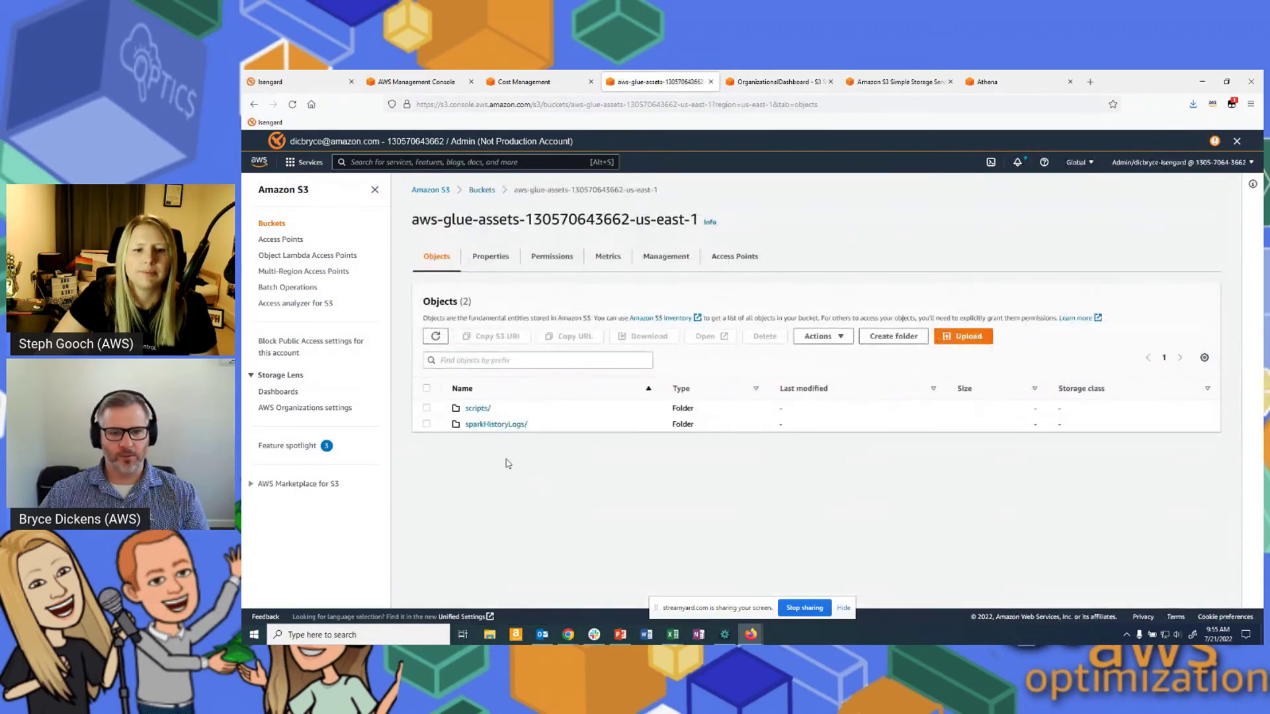
pyautogui.click(663, 263)
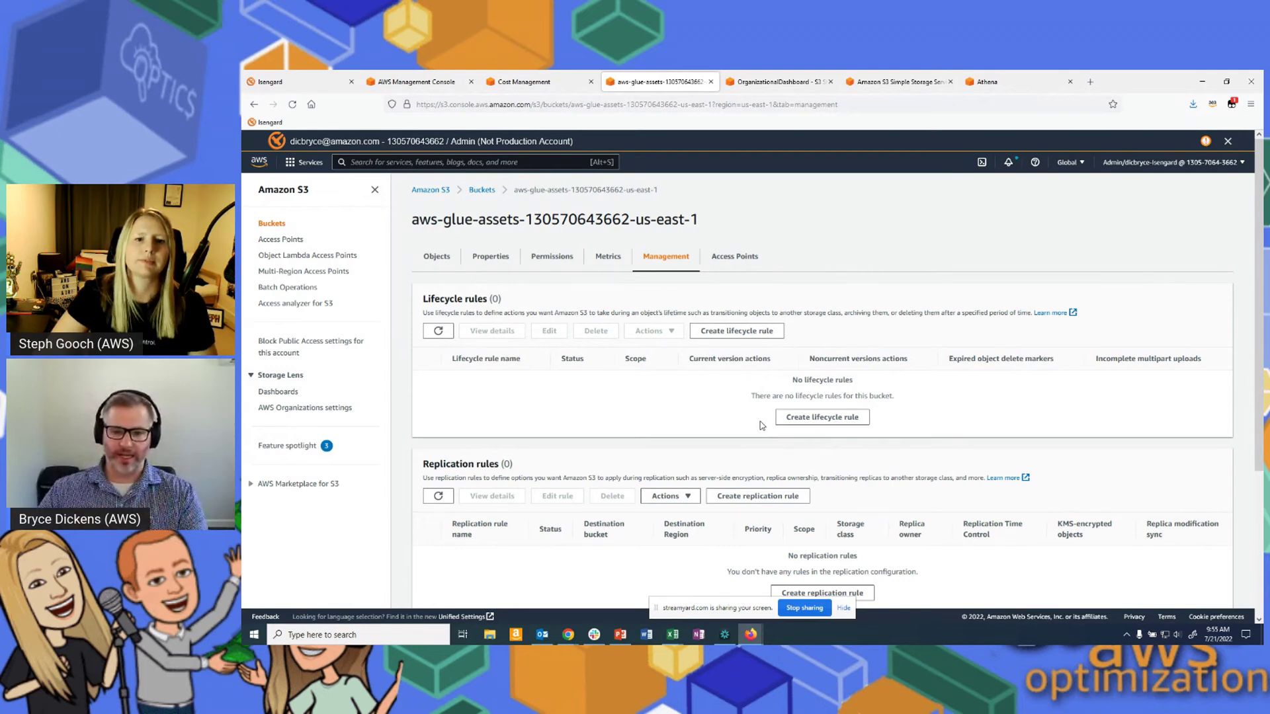
pyautogui.click(820, 418)
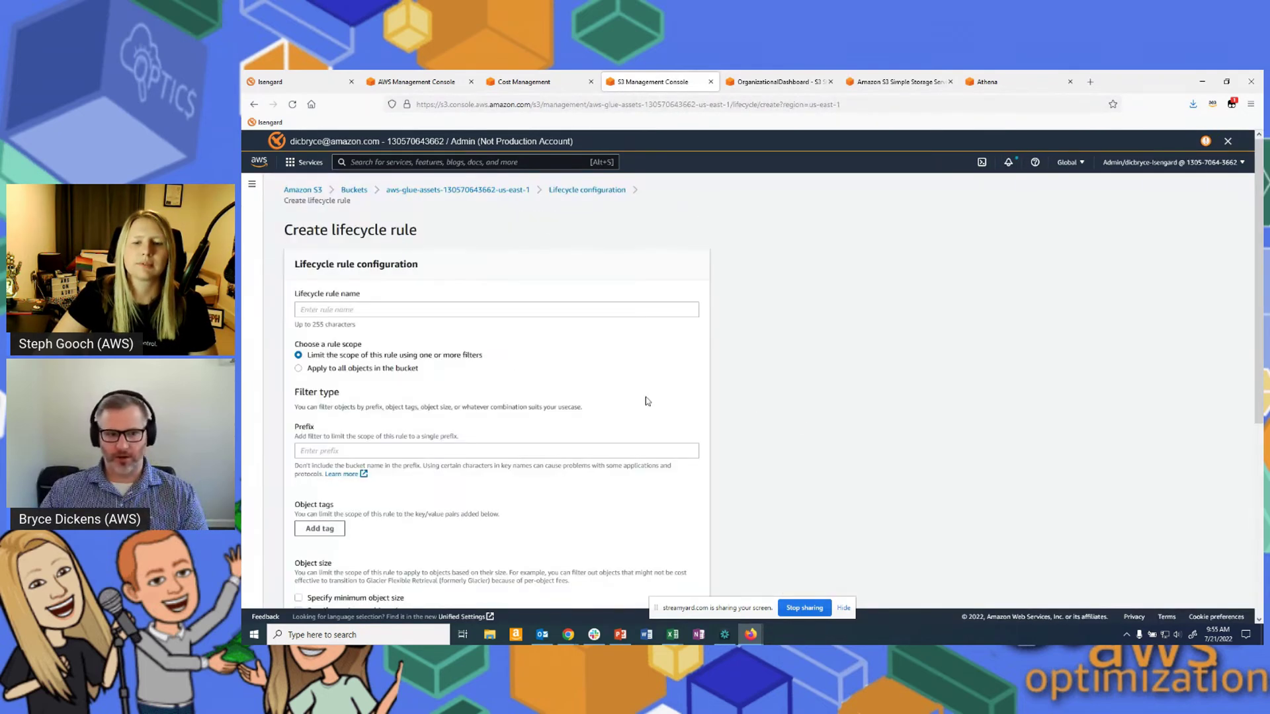
# Name the lifecycle rule "Move to Cheaper Storage" and apply it to all objects in the bucket, acknowledging the scope
pyautogui.click(413, 311)
pyautogui.write('Move to Cheaper Storage')
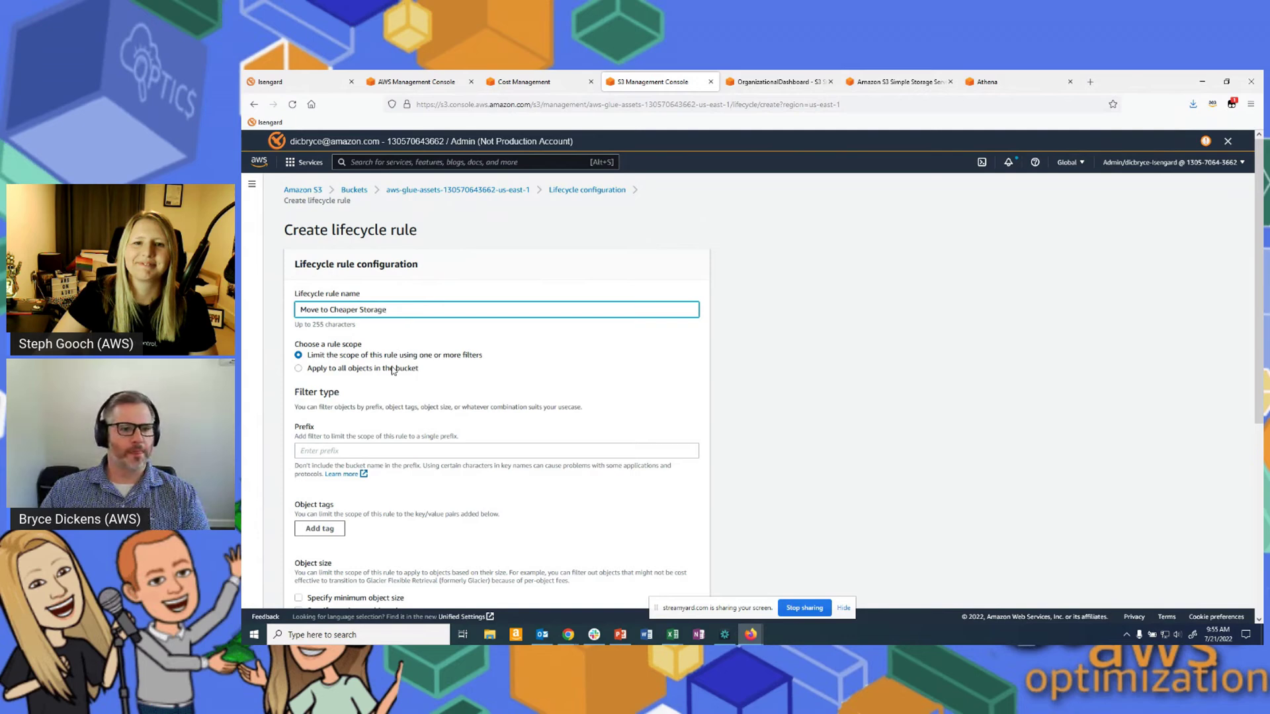
pyautogui.click(339, 371)
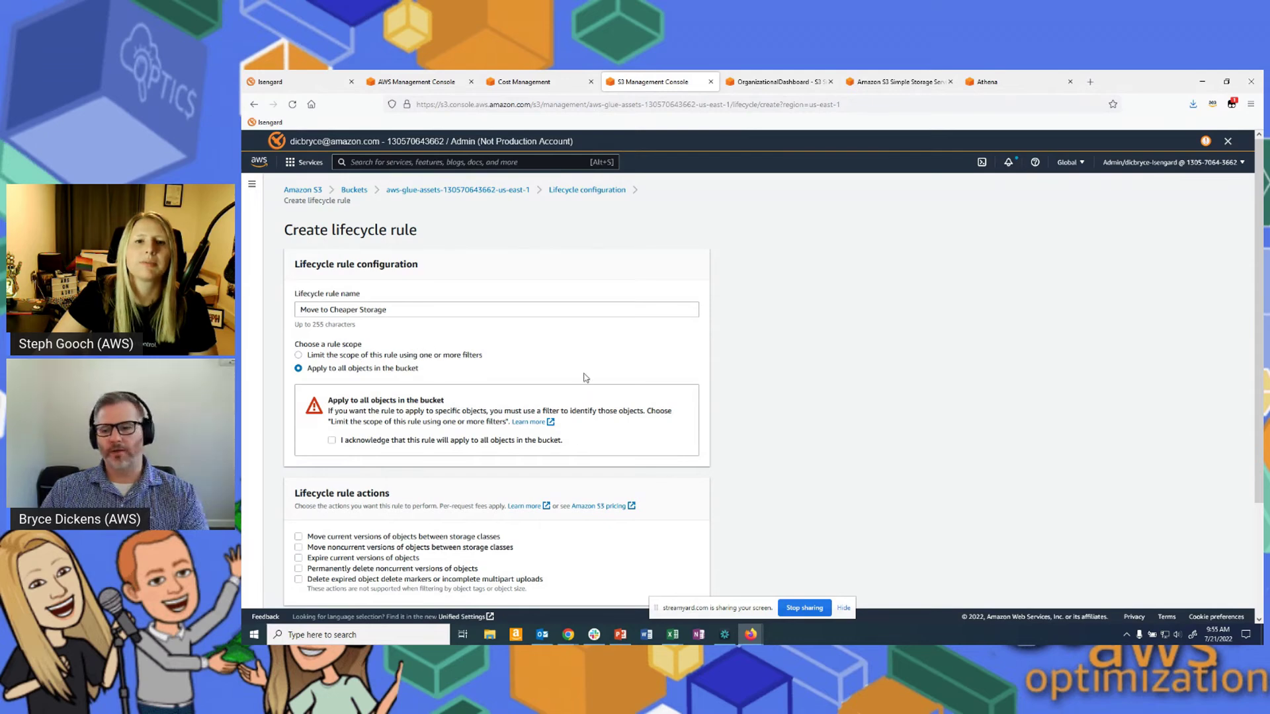
pyautogui.scroll(-2, 611, 378)
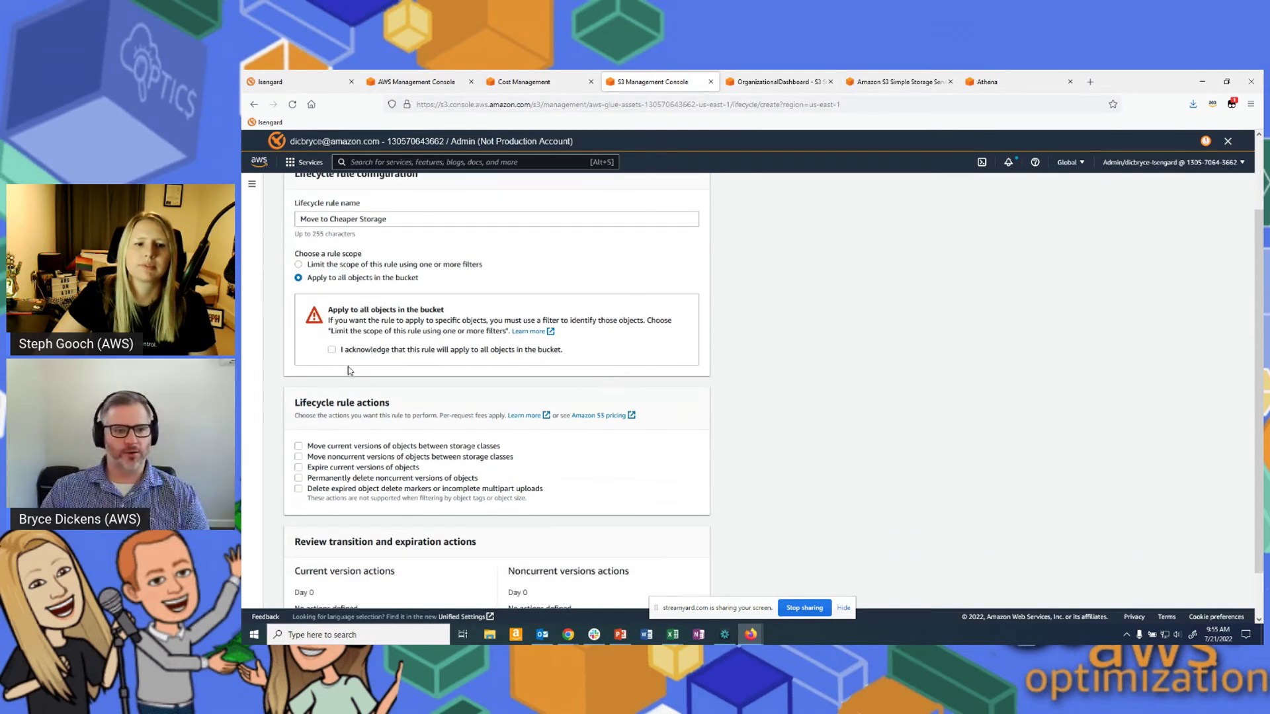
# Enable moving current and noncurrent object versions between storage classes, and transition current versions to Standard-IA 30 days after creation
pyautogui.click(308, 450)
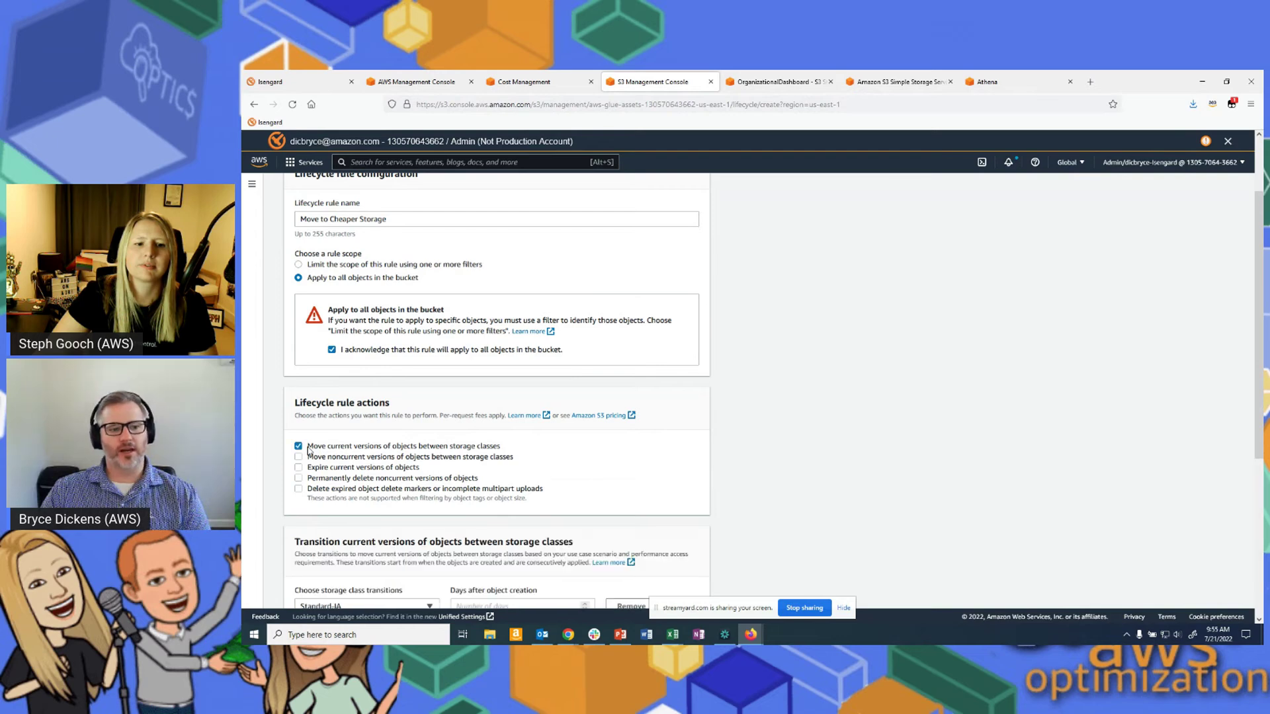
pyautogui.click(361, 457)
pyautogui.scroll(-5, 639, 457)
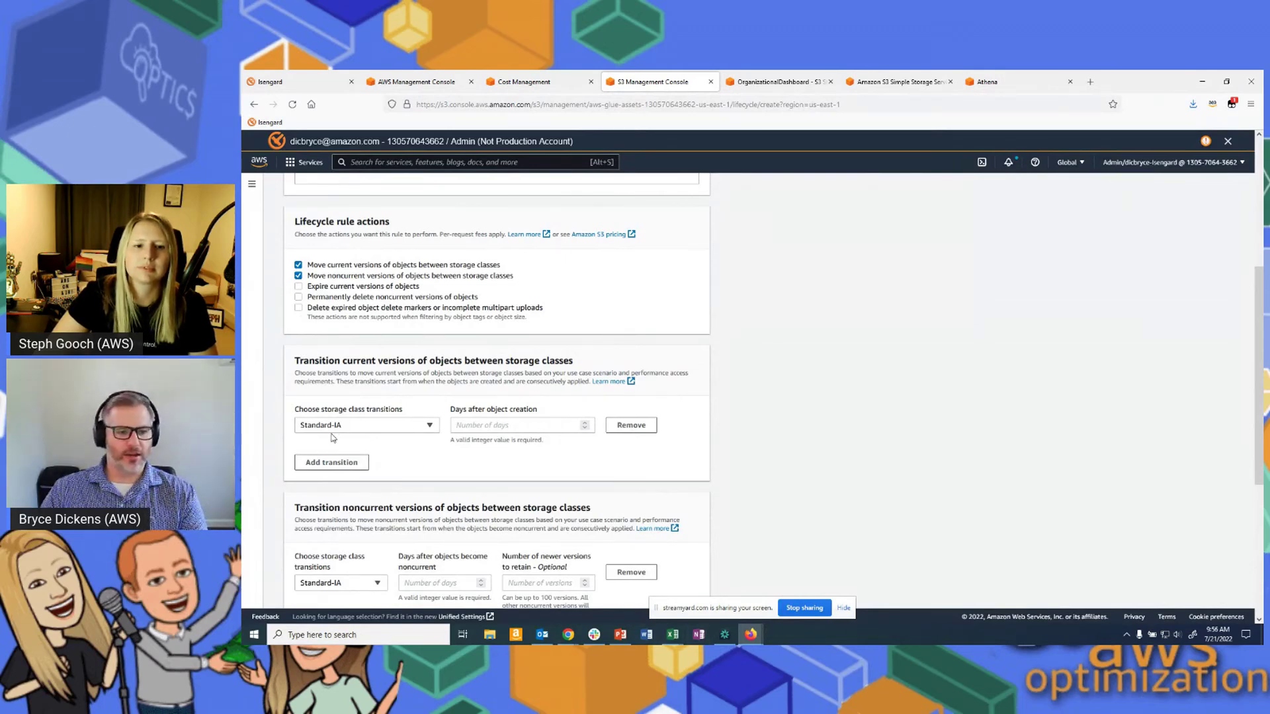
pyautogui.click(516, 425)
pyautogui.write('30')
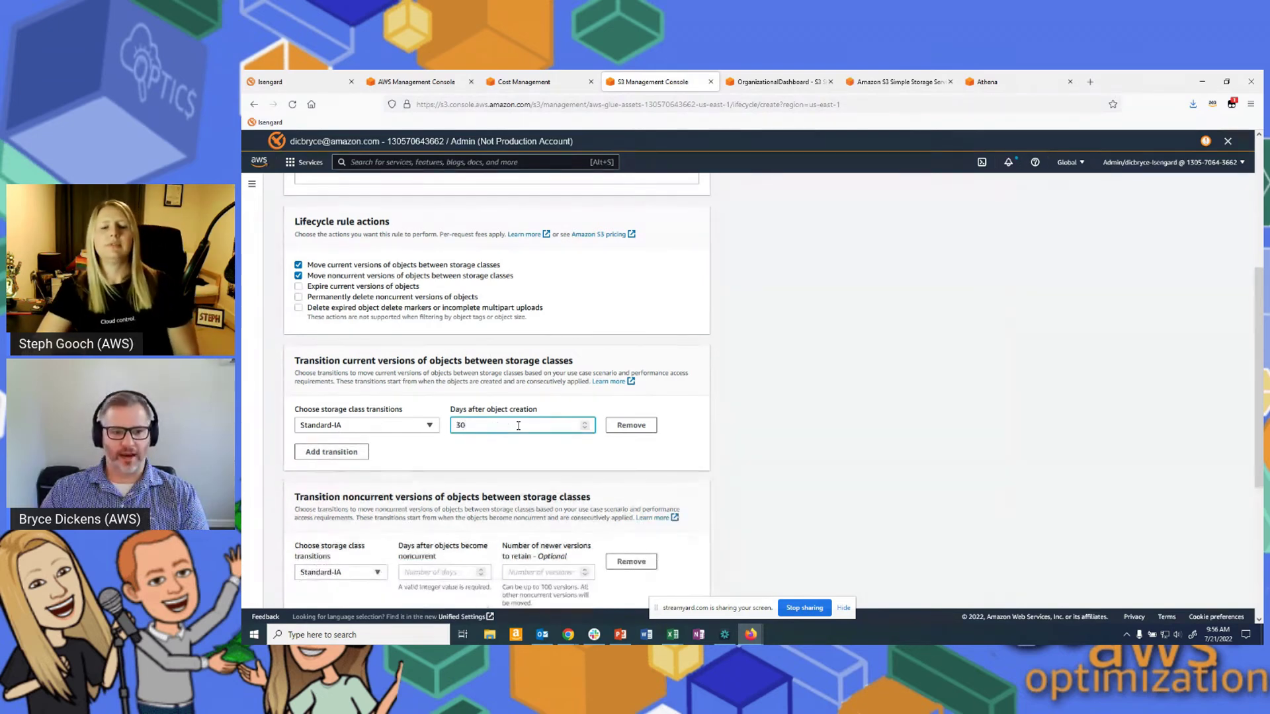
pyautogui.click(472, 444)
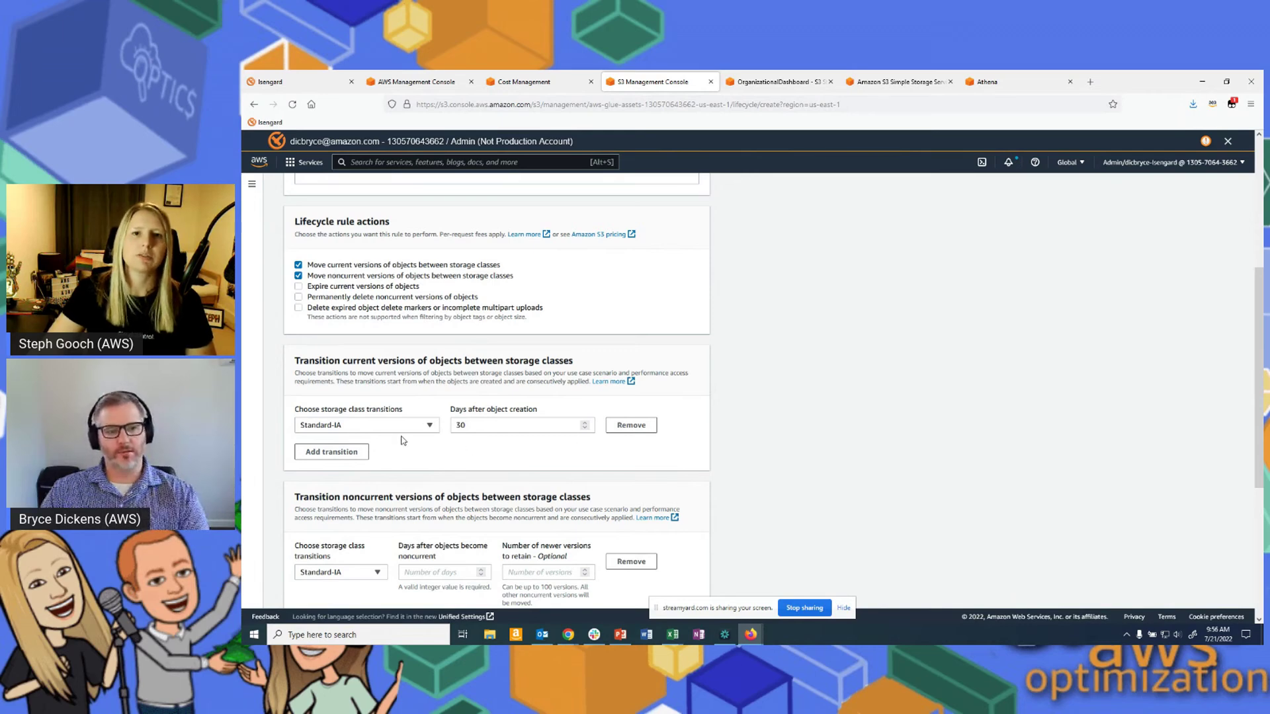
# Set noncurrent versions to move to Standard-IA after 30 days, retaining 1 newer version, and create the lifecycle rule
pyautogui.scroll(-3, 419, 468)
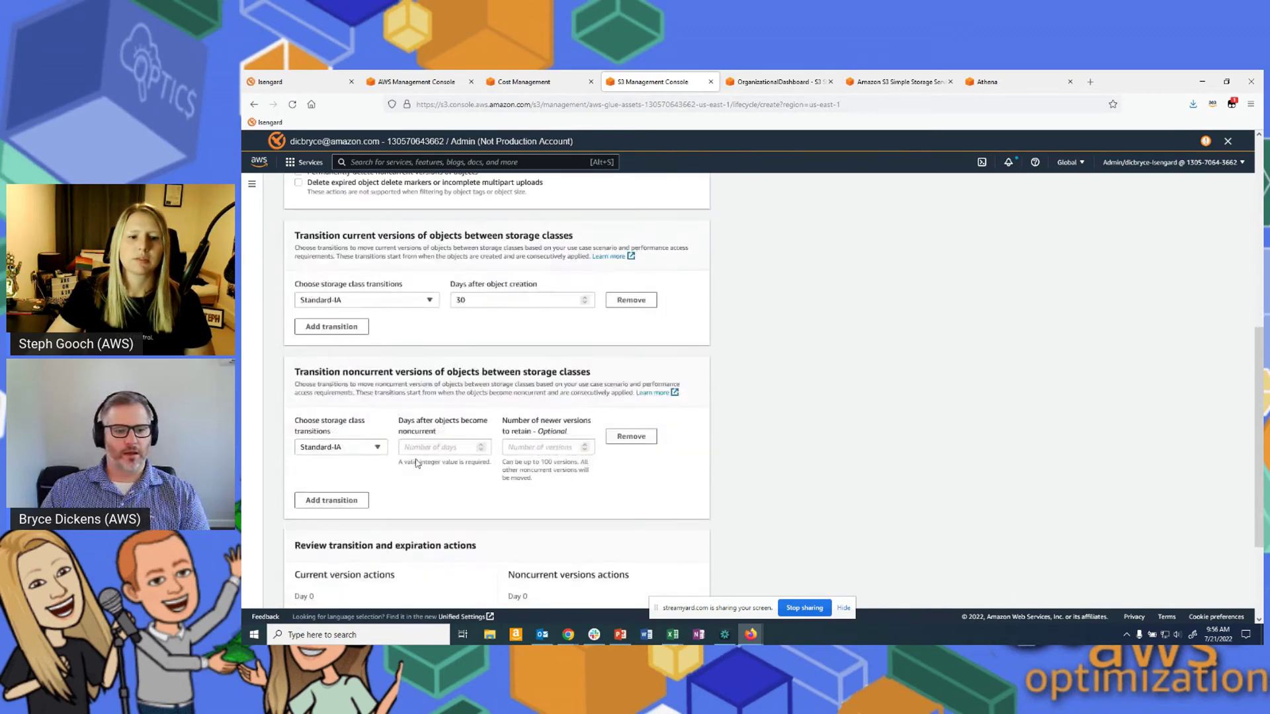
pyautogui.click(417, 392)
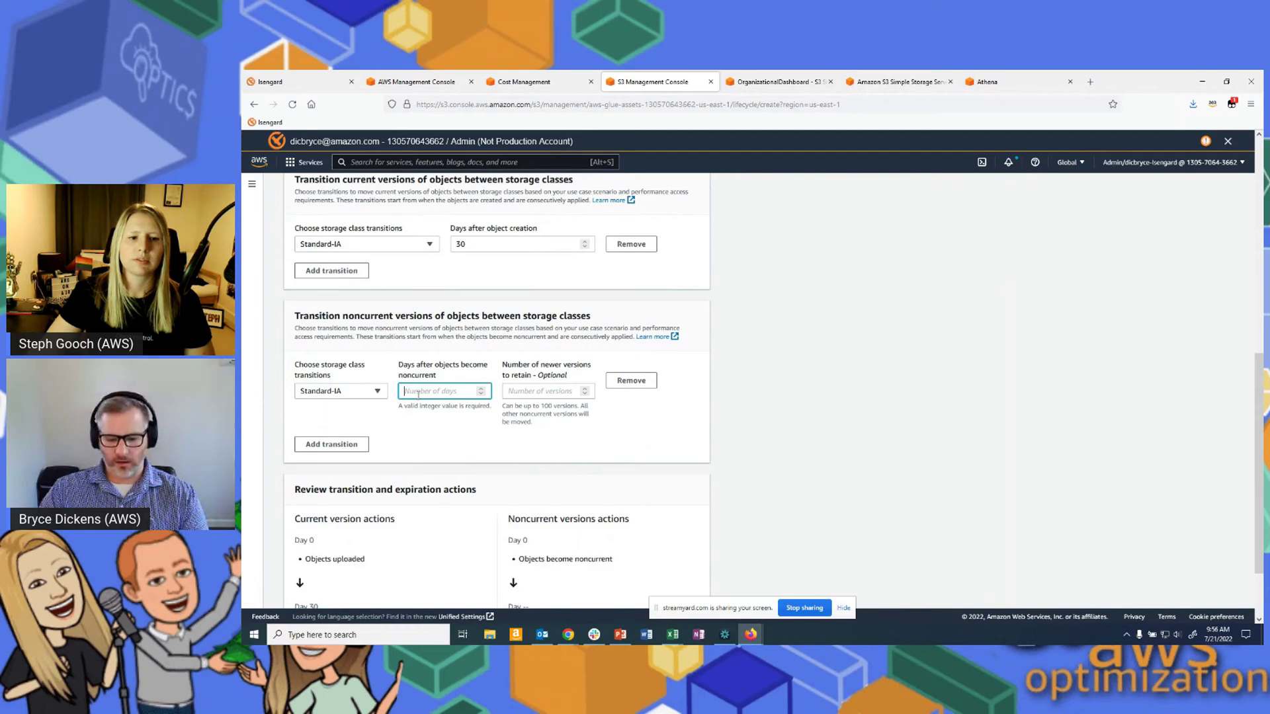
pyautogui.write('30')
pyautogui.click(541, 394)
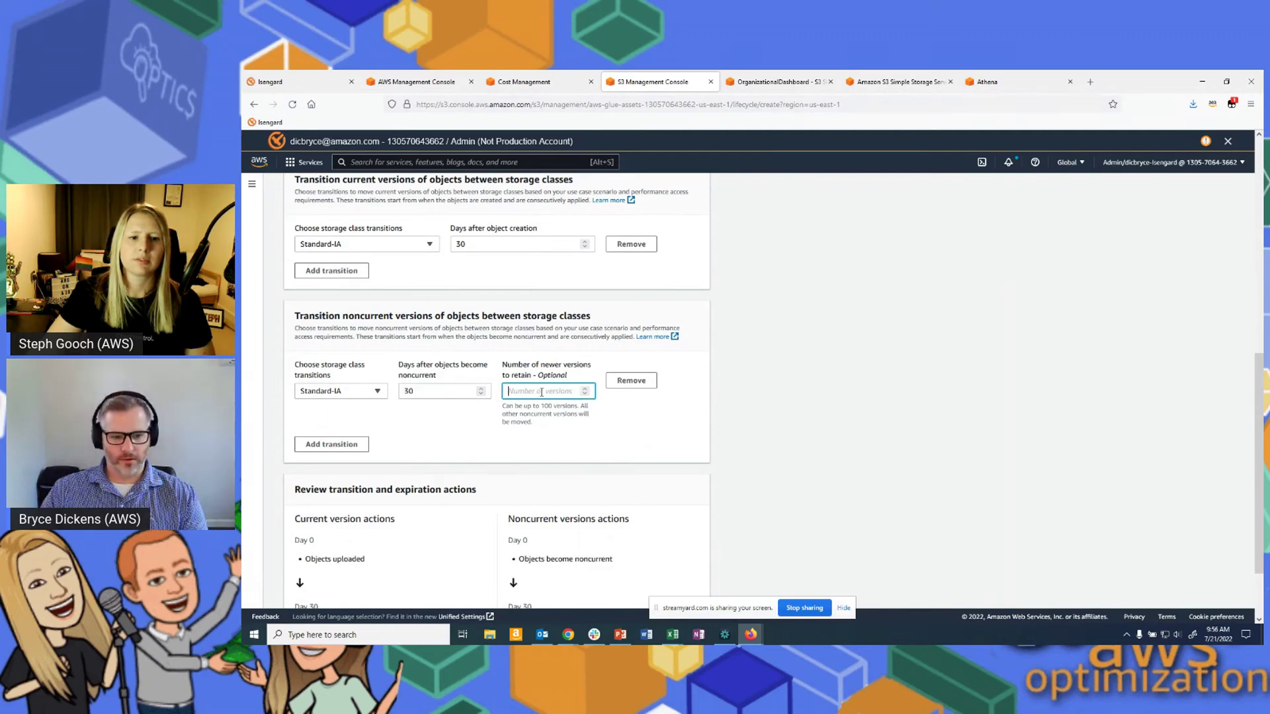
pyautogui.write('1')
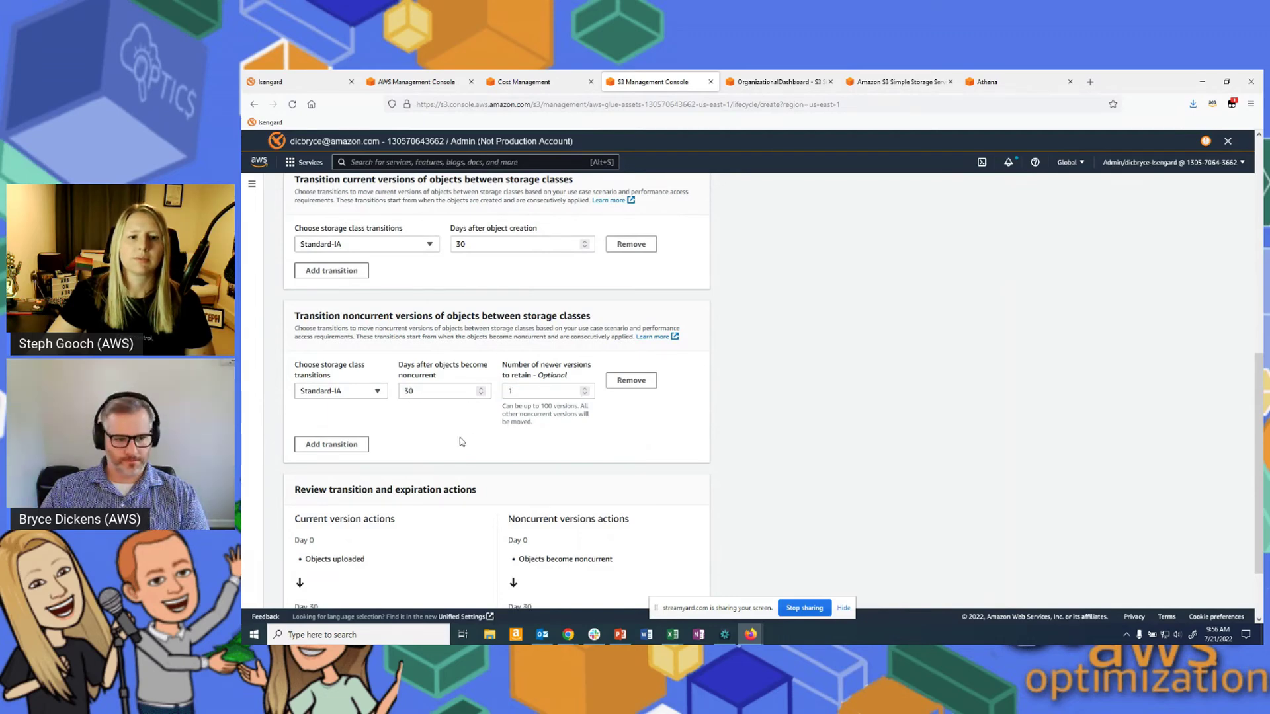
pyautogui.scroll(-2, 469, 423)
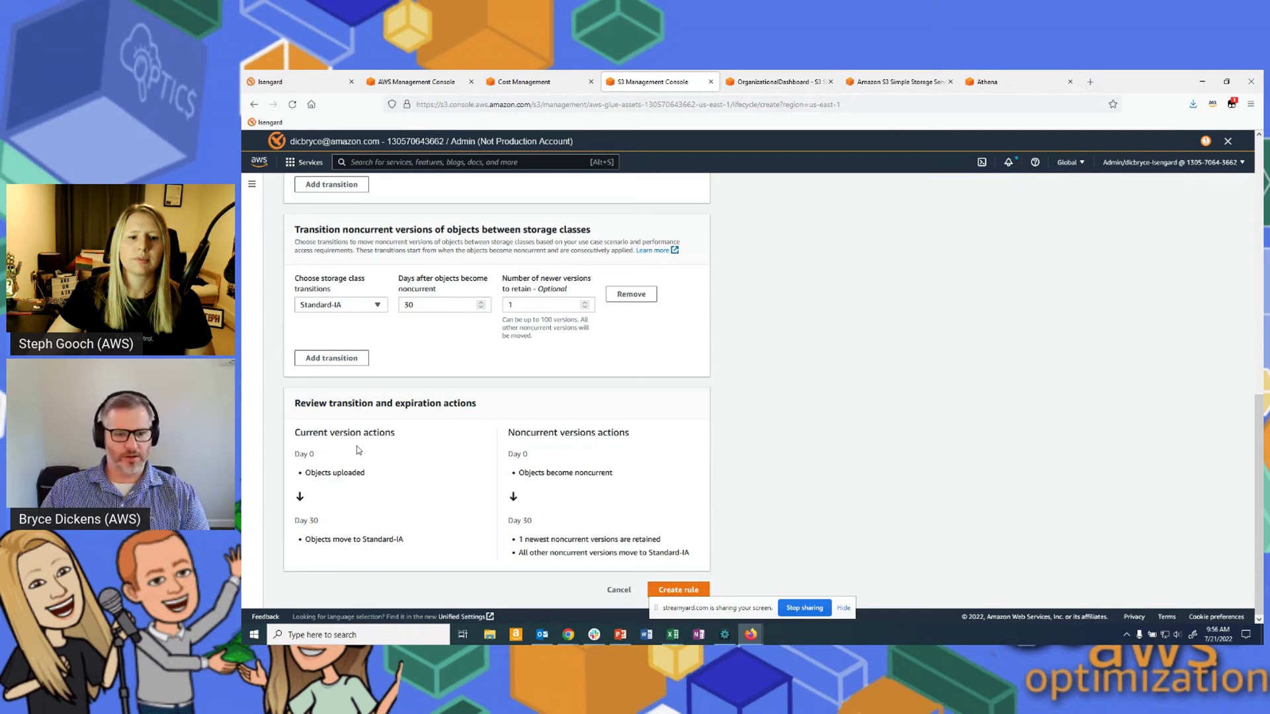
pyautogui.click(688, 593)
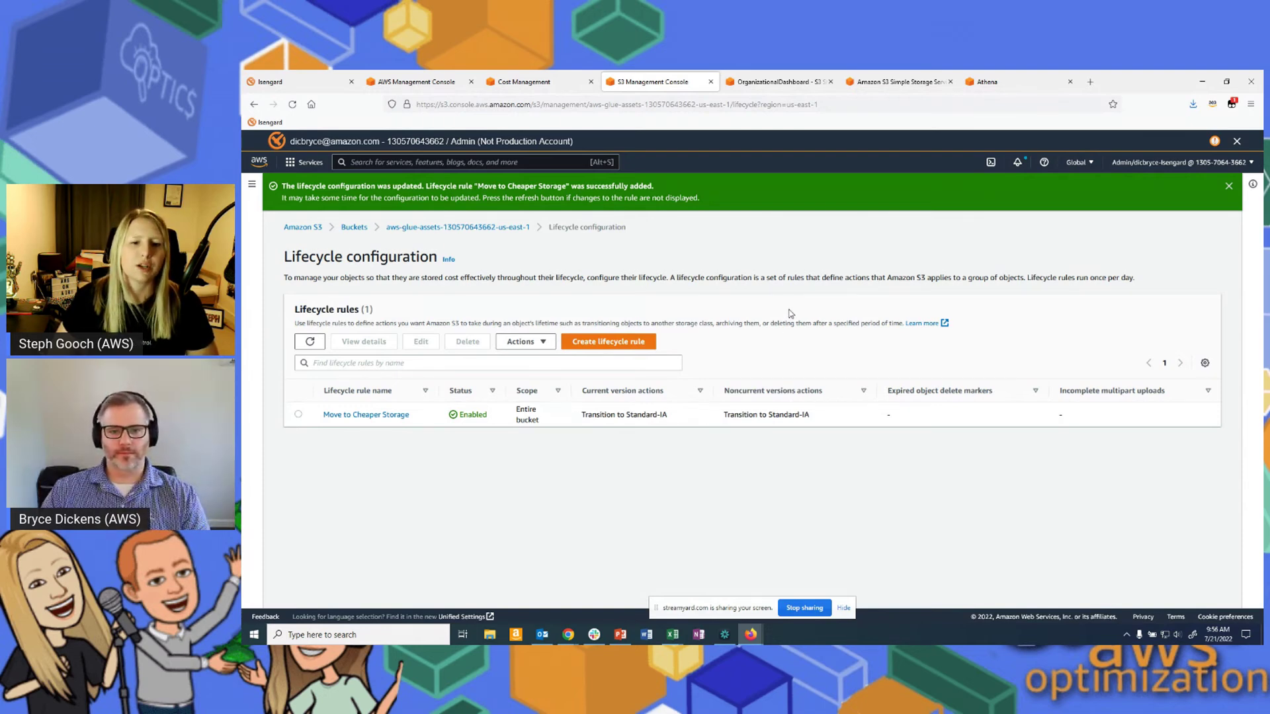
# Start another lifecycle rule named "Move Around Data" and apply it to all objects in the bucket, acknowledging the scope
pyautogui.click(645, 344)
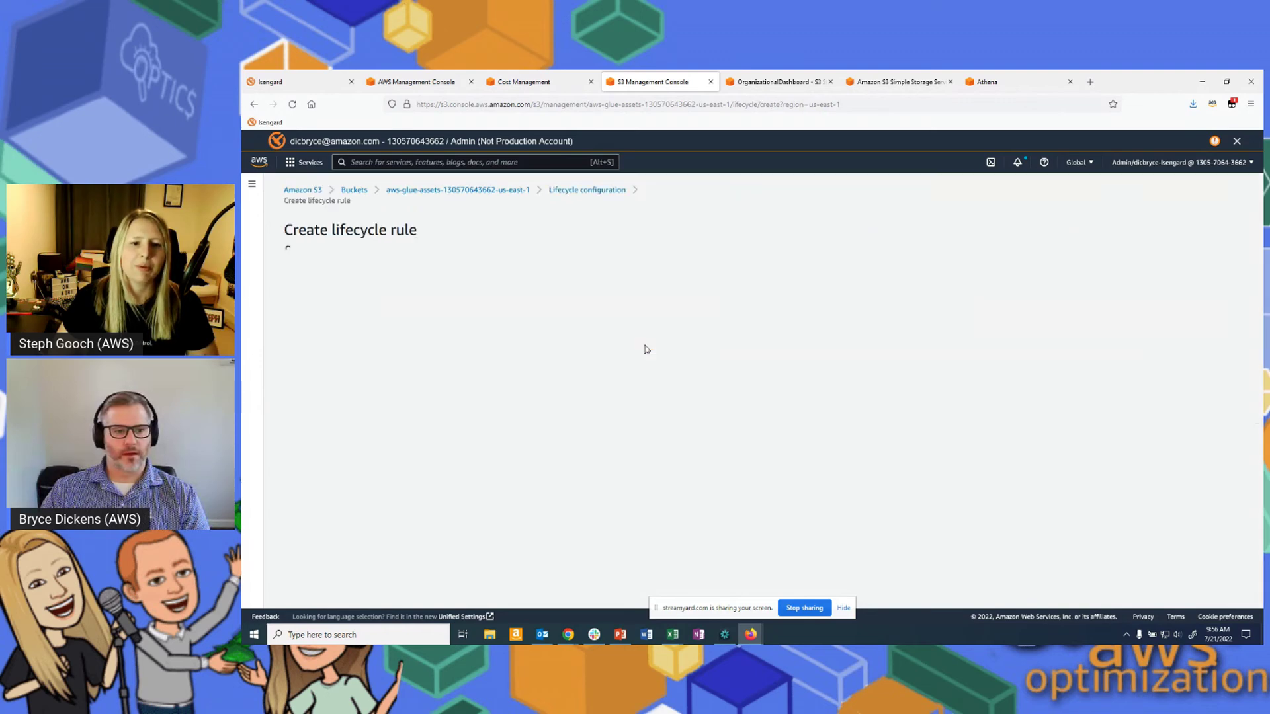
pyautogui.click(453, 310)
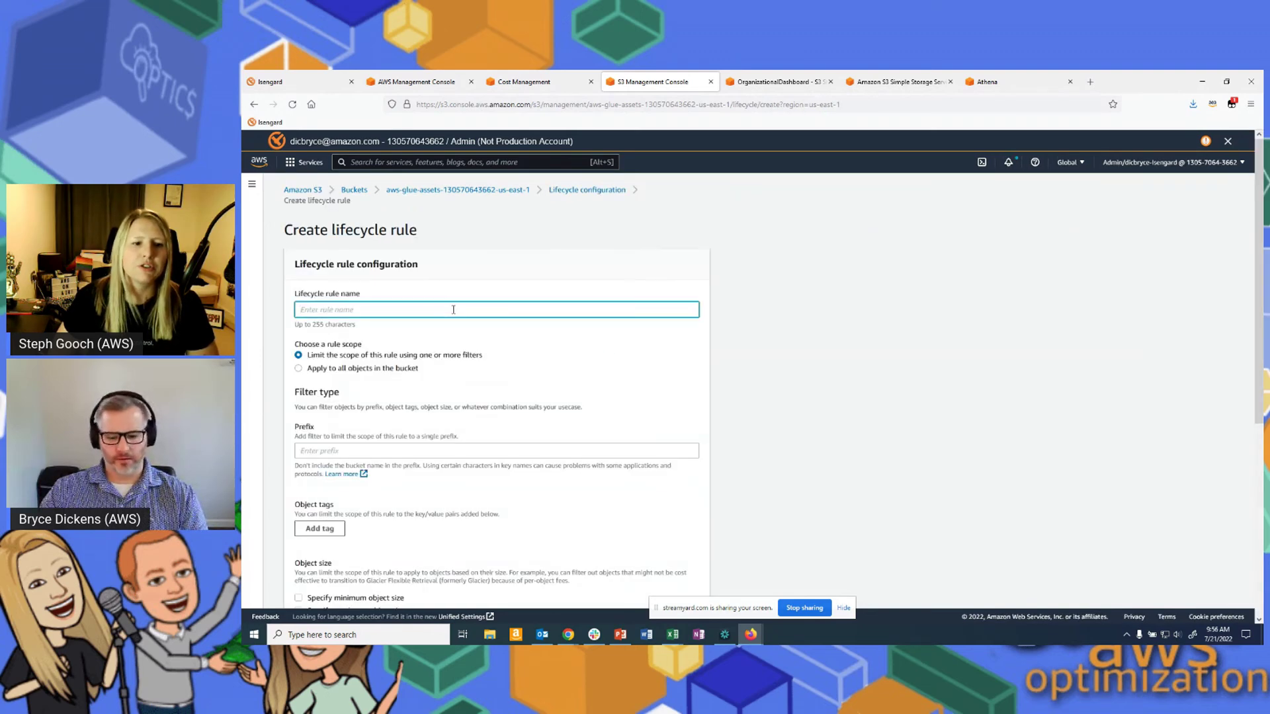
pyautogui.write('Move Around Data')
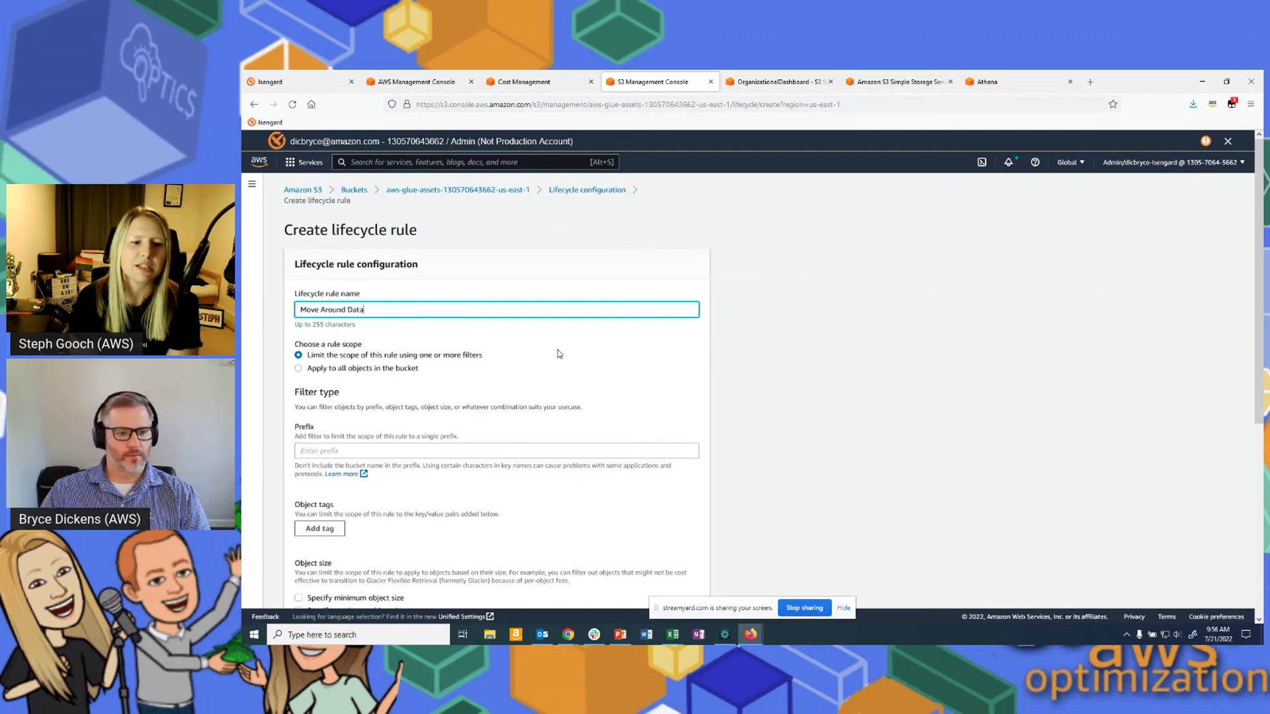
pyautogui.click(353, 371)
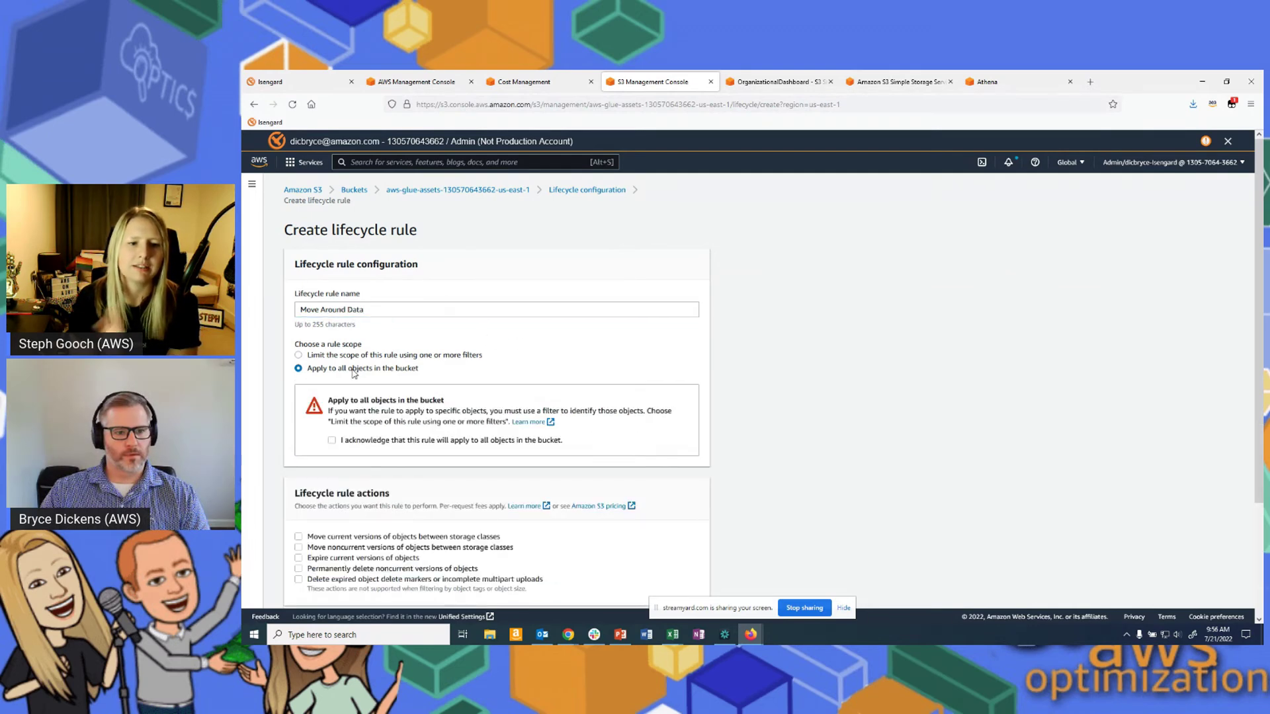
pyautogui.click(331, 440)
# Enable deleting expired object delete markers or incomplete multipart uploads, and permanently deleting noncurrent versions of objects, in the lifecycle rule
pyautogui.scroll(-1, 374, 444)
pyautogui.scroll(-2, 374, 443)
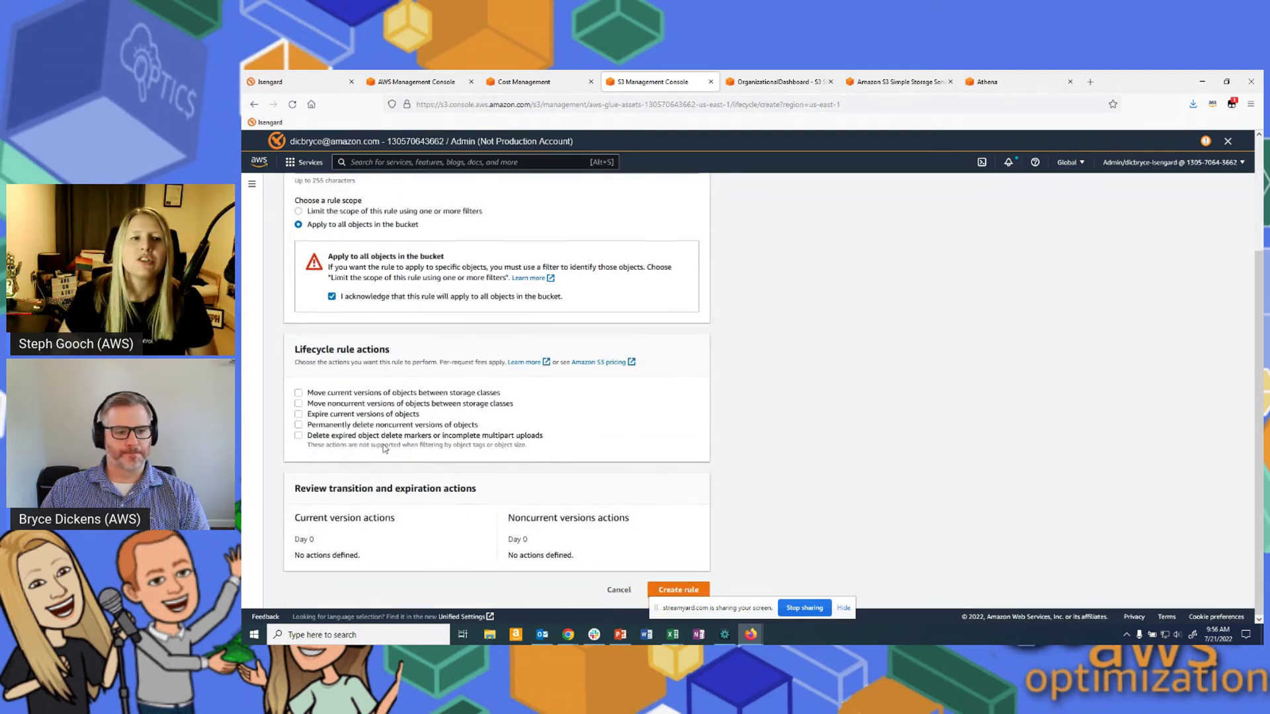
pyautogui.click(340, 437)
pyautogui.click(351, 425)
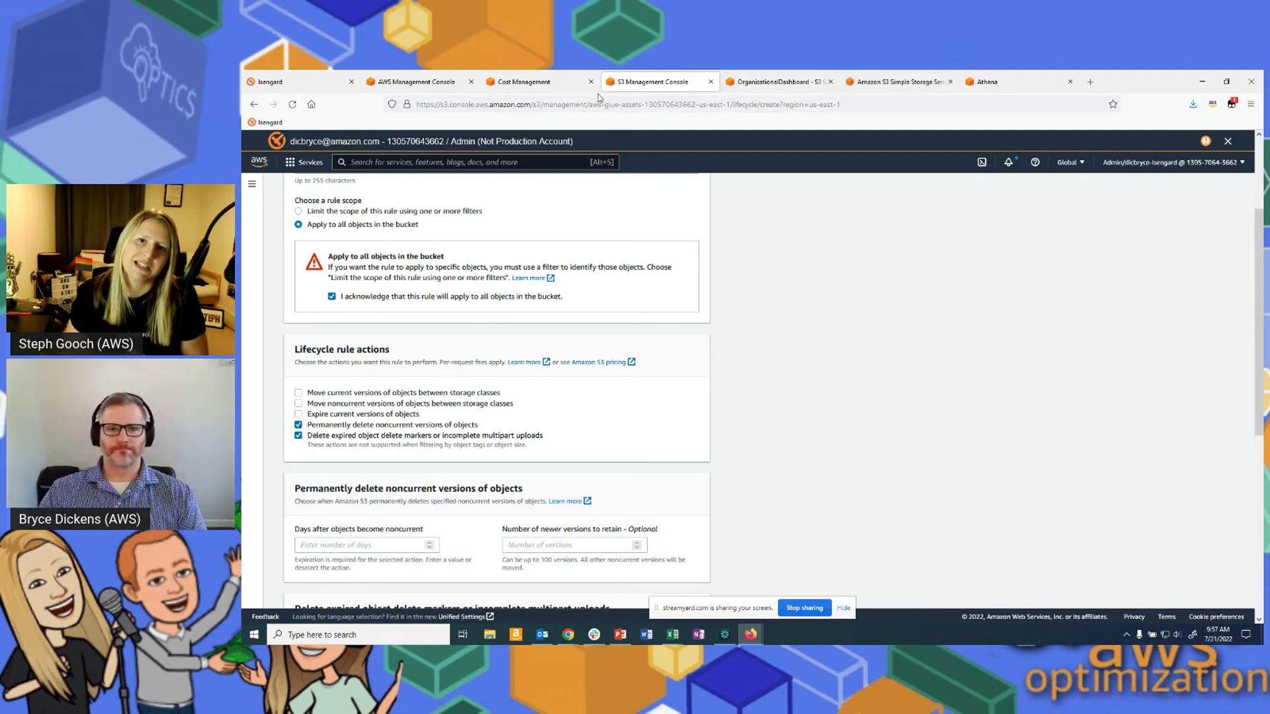
# Switch to the Storage Lens OrganizationalDashboard and view its bucket-level total storage trend
pyautogui.click(773, 83)
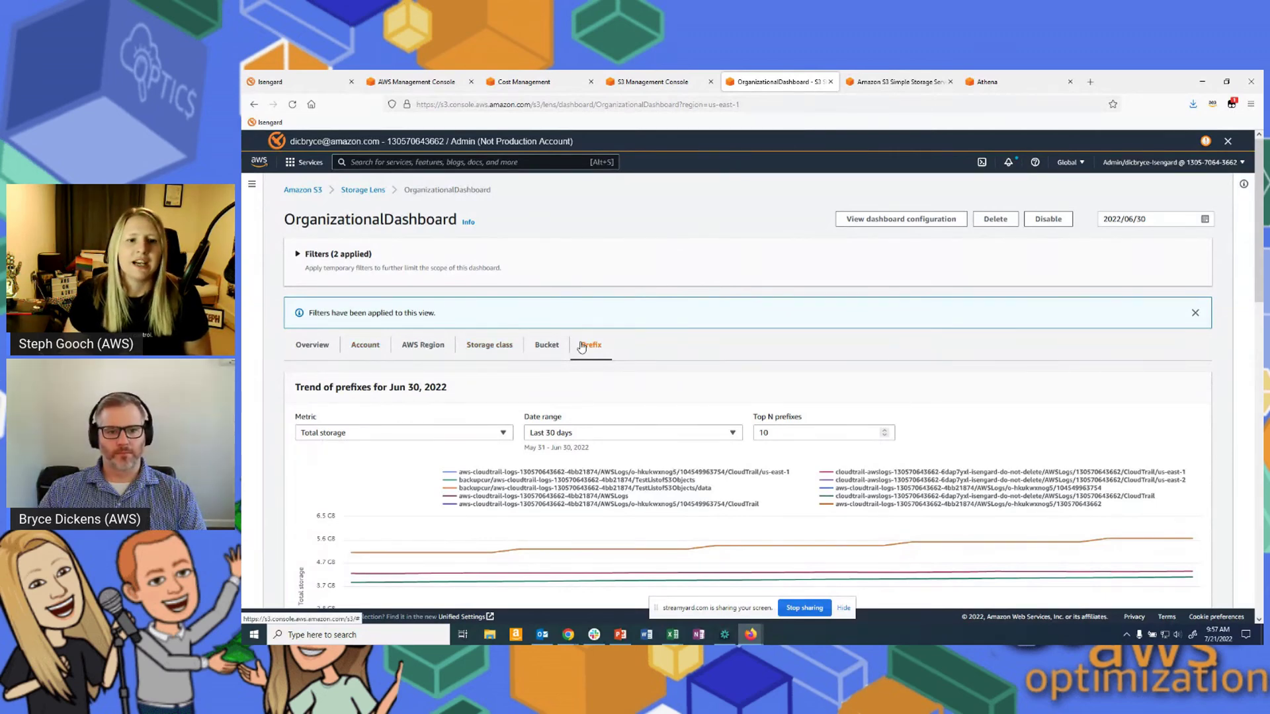
pyautogui.click(547, 345)
pyautogui.scroll(-10, 287, 357)
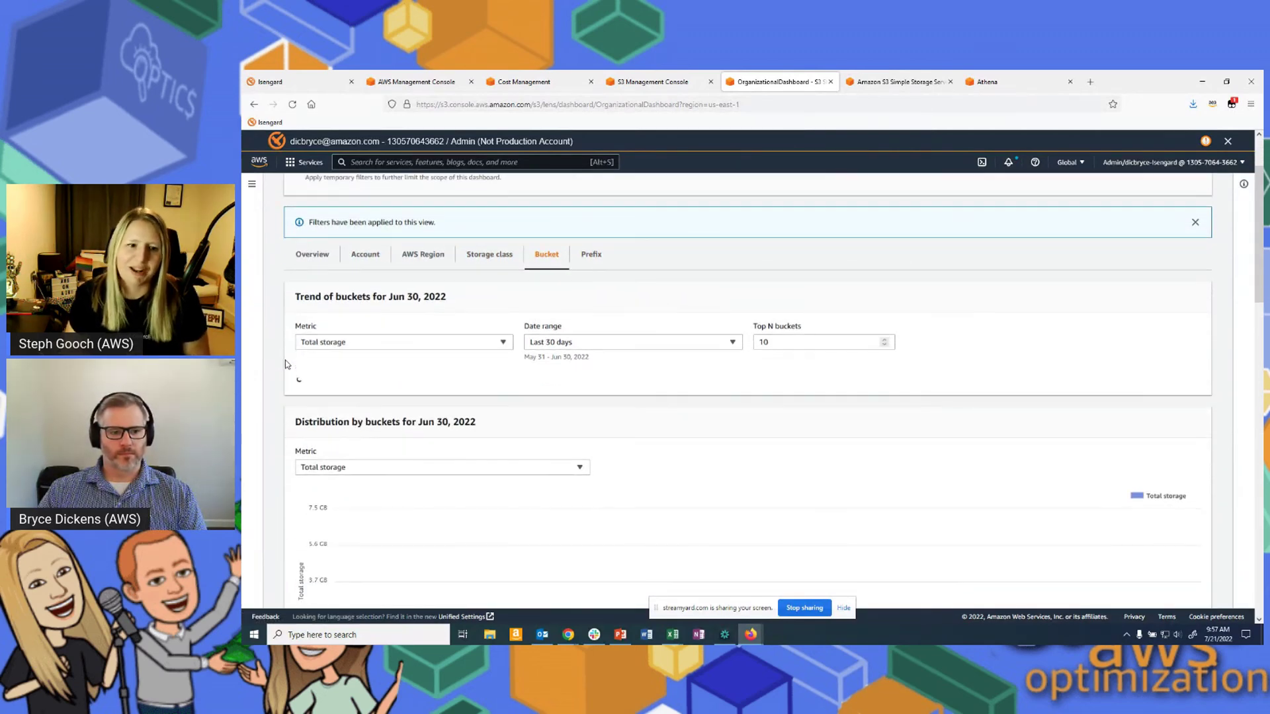
pyautogui.scroll(10, 287, 320)
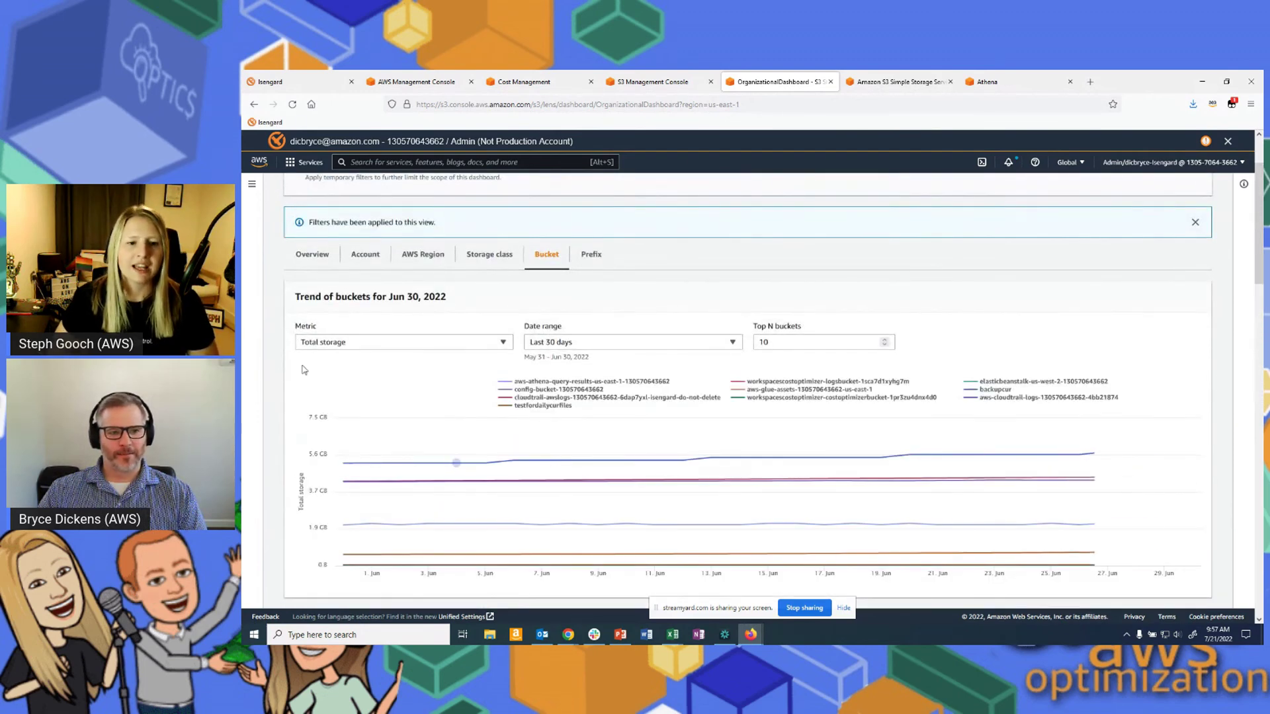
# Set the bucket distribution metric to Noncurrent version object count and examine the trend and distribution charts by bucket
pyautogui.scroll(-3, 503, 479)
pyautogui.click(397, 488)
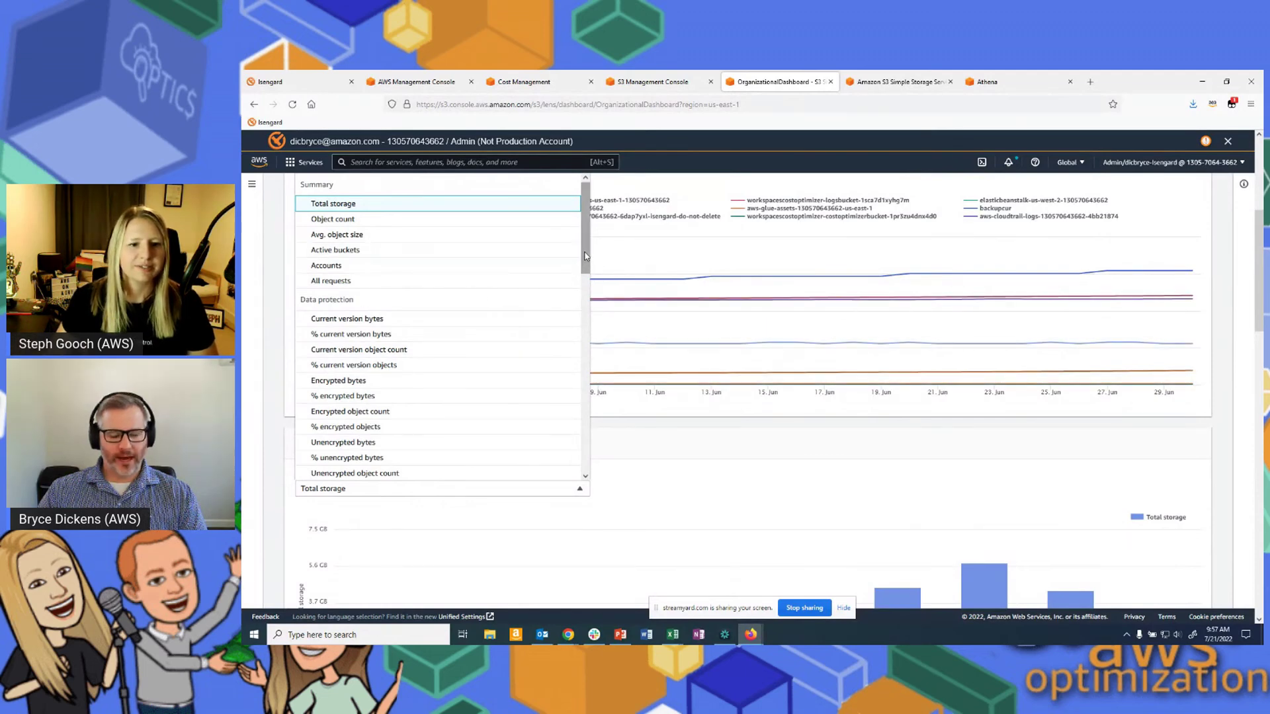
pyautogui.moveTo(585, 255)
pyautogui.mouseDown()
pyautogui.moveTo(600, 314)
pyautogui.moveTo(602, 264)
pyautogui.mouseUp()
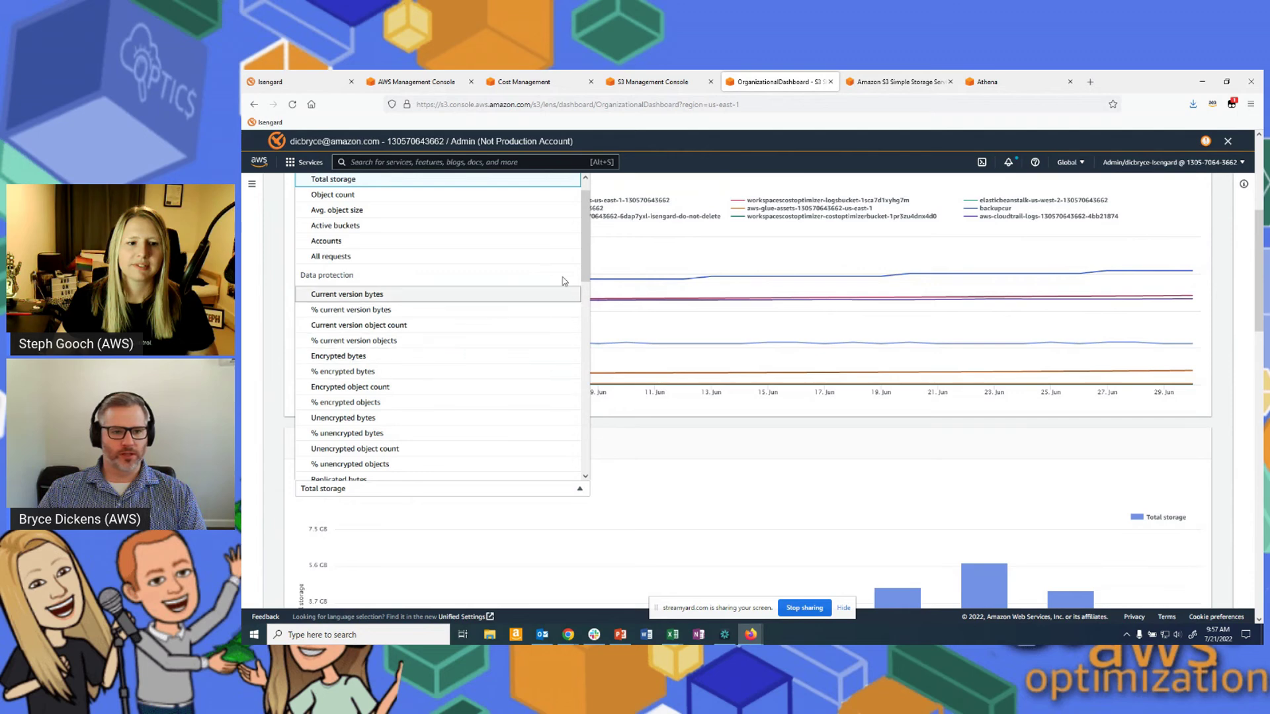
pyautogui.moveTo(585, 251); pyautogui.dragTo(587, 375)
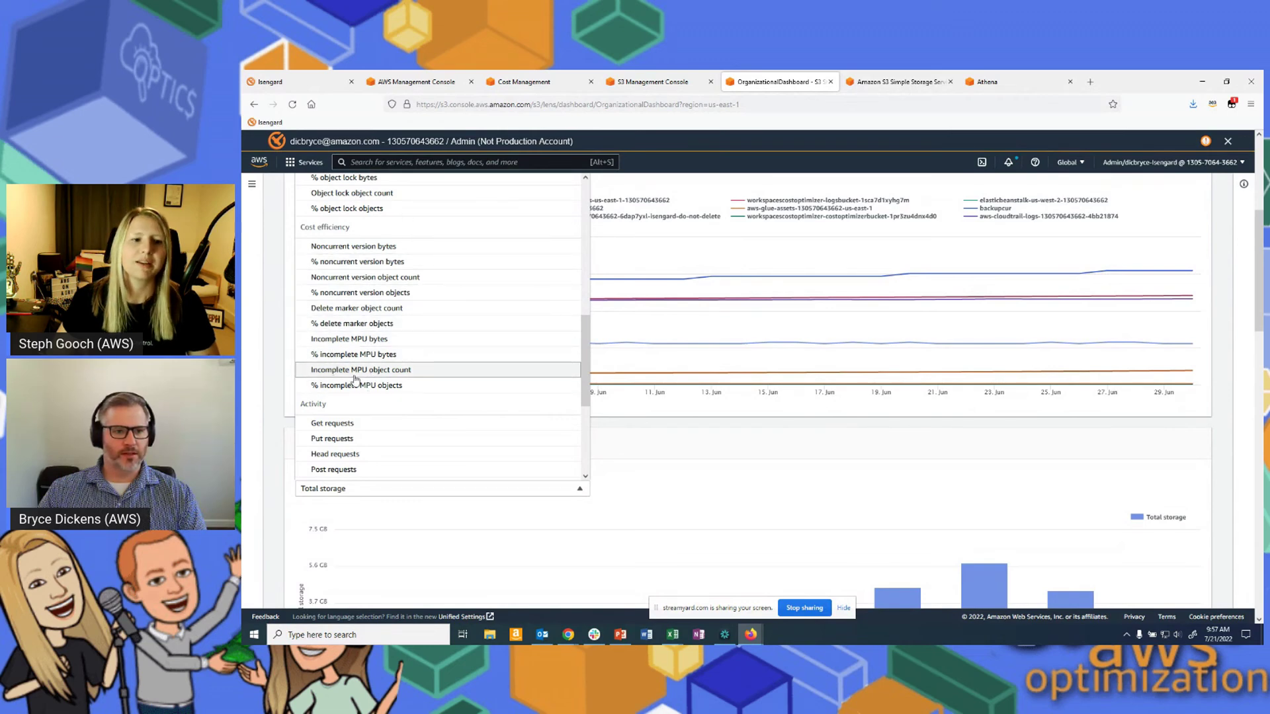
pyautogui.click(365, 277)
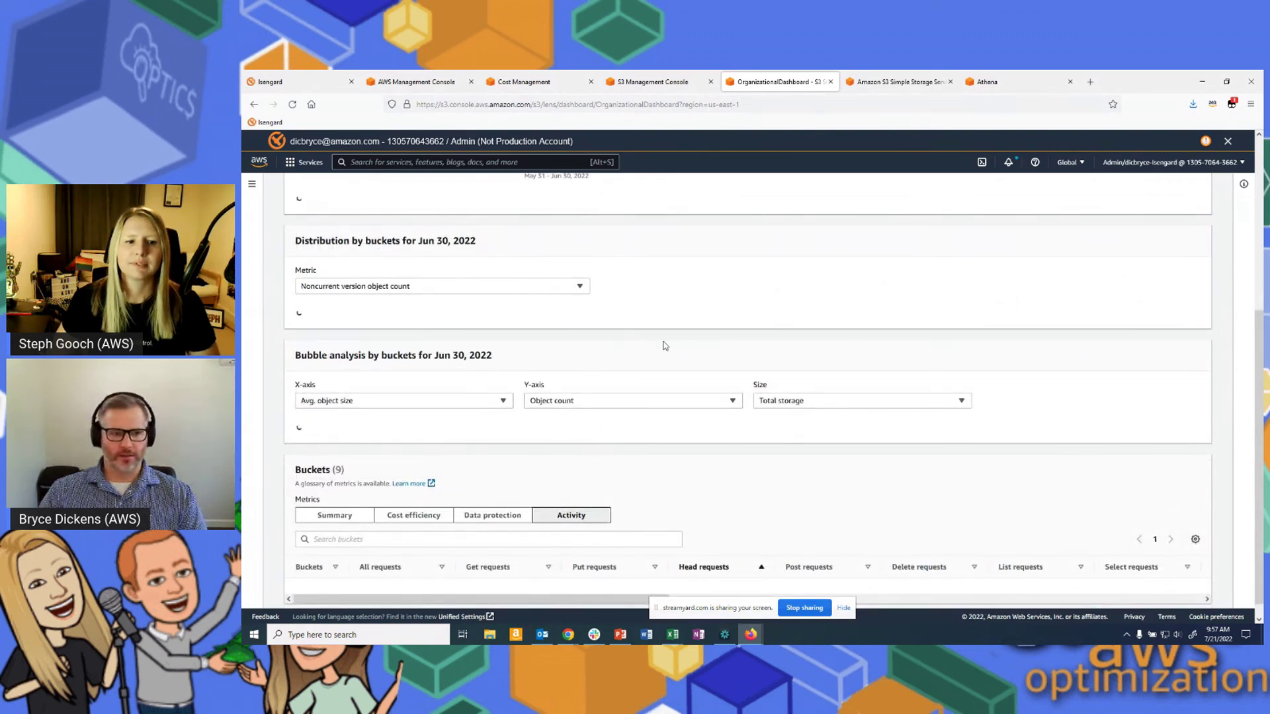
pyautogui.scroll(1, 646, 377)
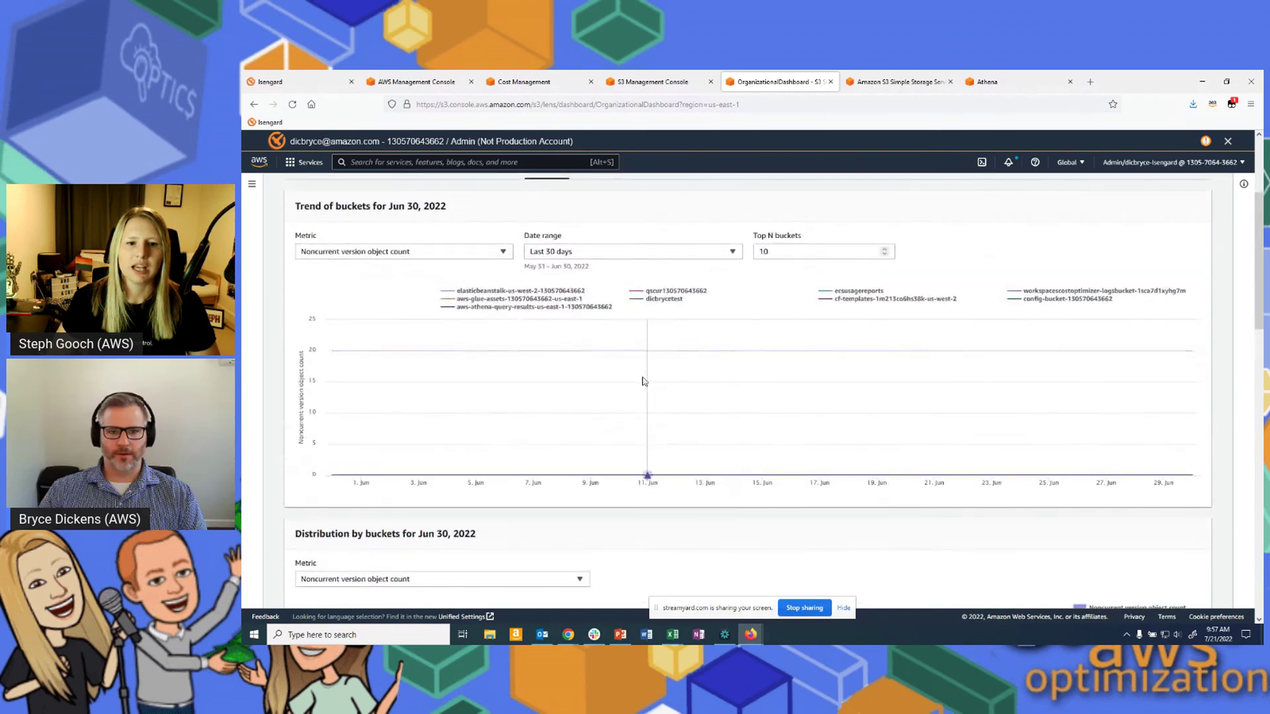
pyautogui.scroll(-4, 646, 377)
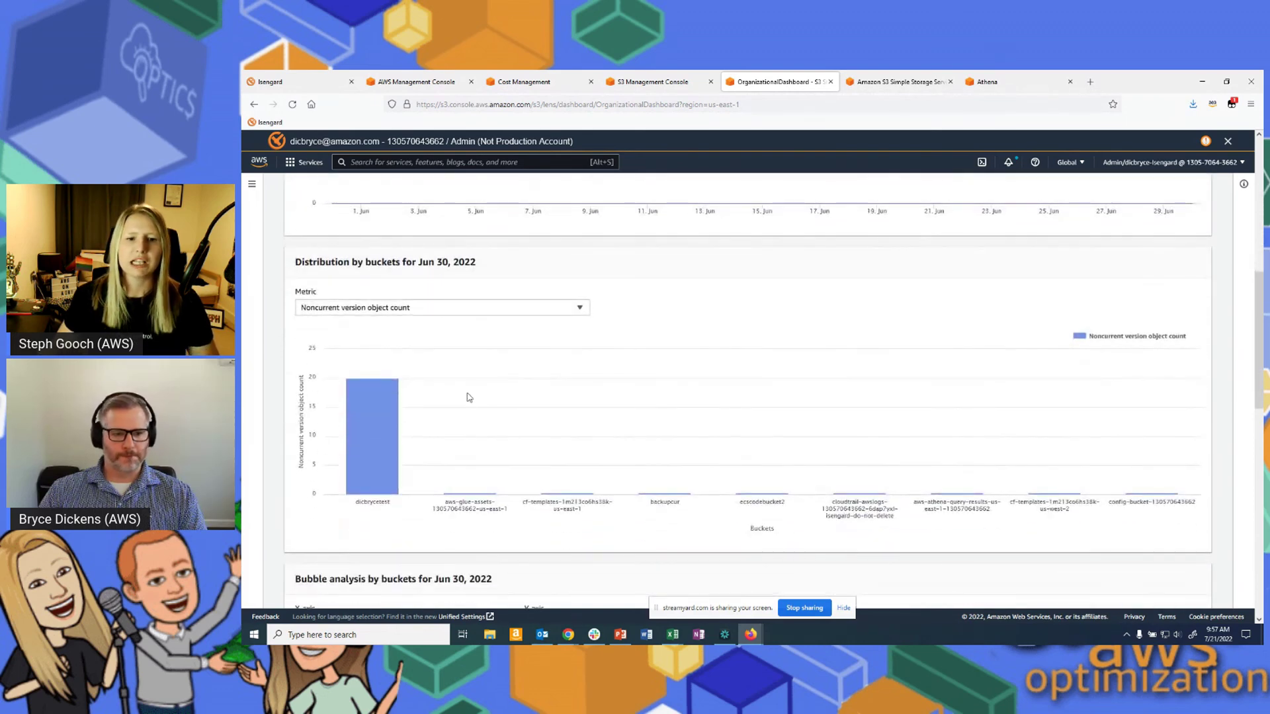